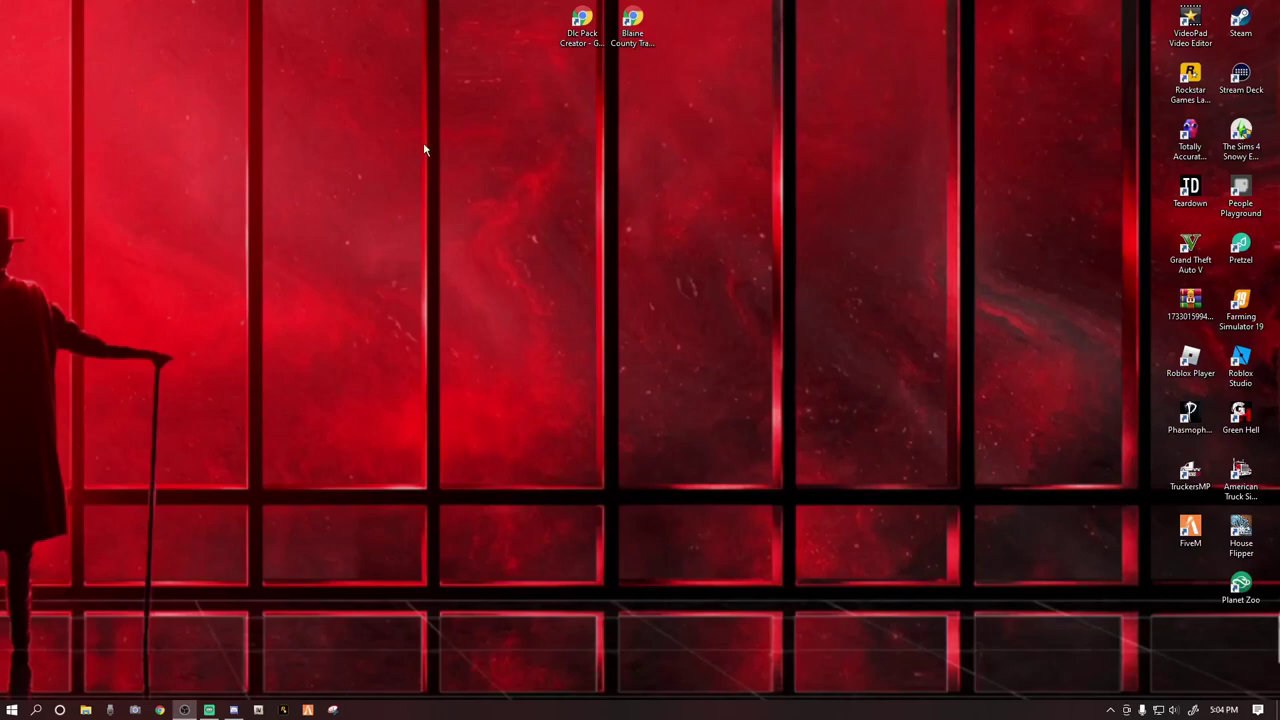
Download Dlc Pack Creator 1.1 from GTA5-Mods, keep its opened archive minimized, and close the browser
{"action": "double_click", "coordinate": [584, 24]}
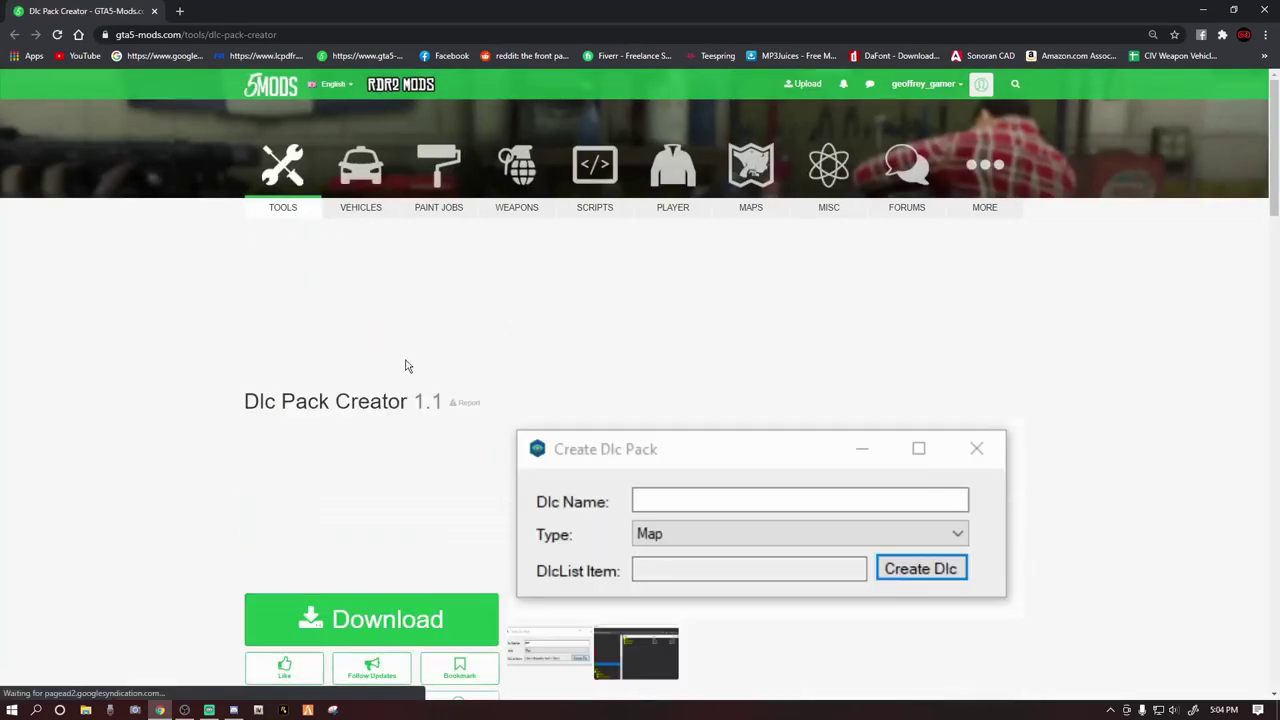
{"action": "left_click", "coordinate": [406, 622]}
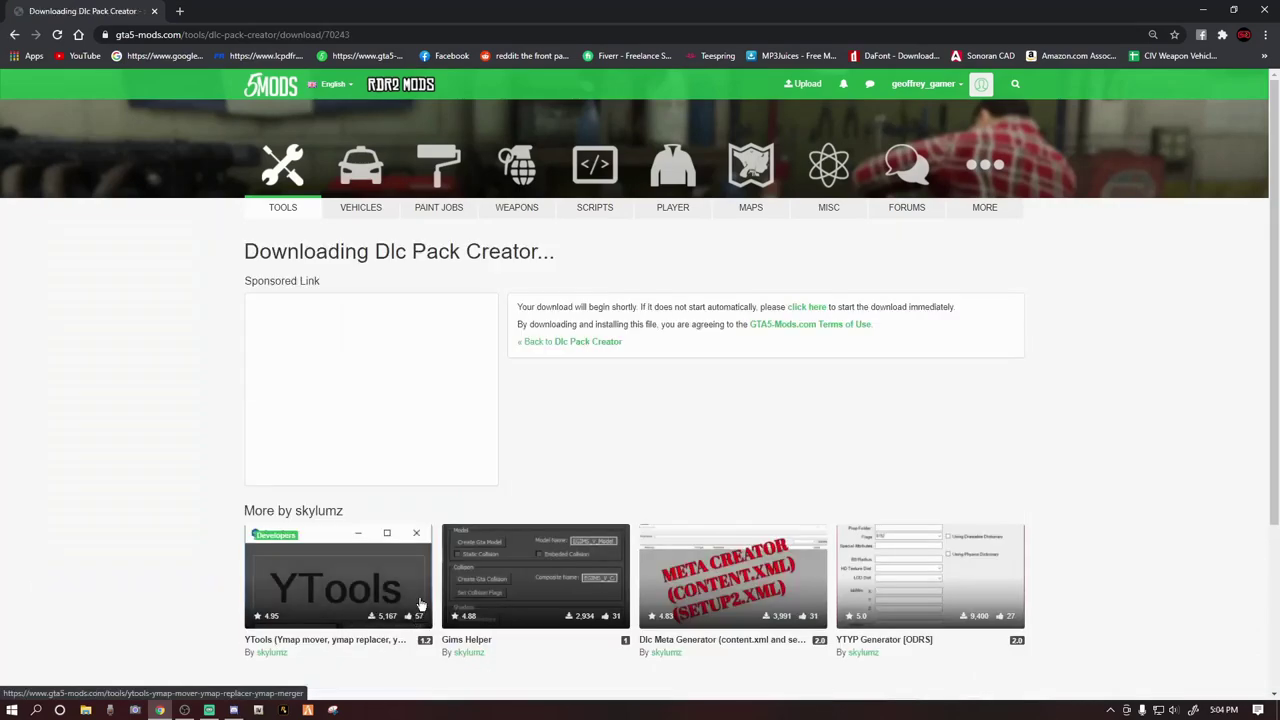
{"action": "scroll", "coordinate": [415, 610], "scroll_direction": "down", "scroll_amount": 3}
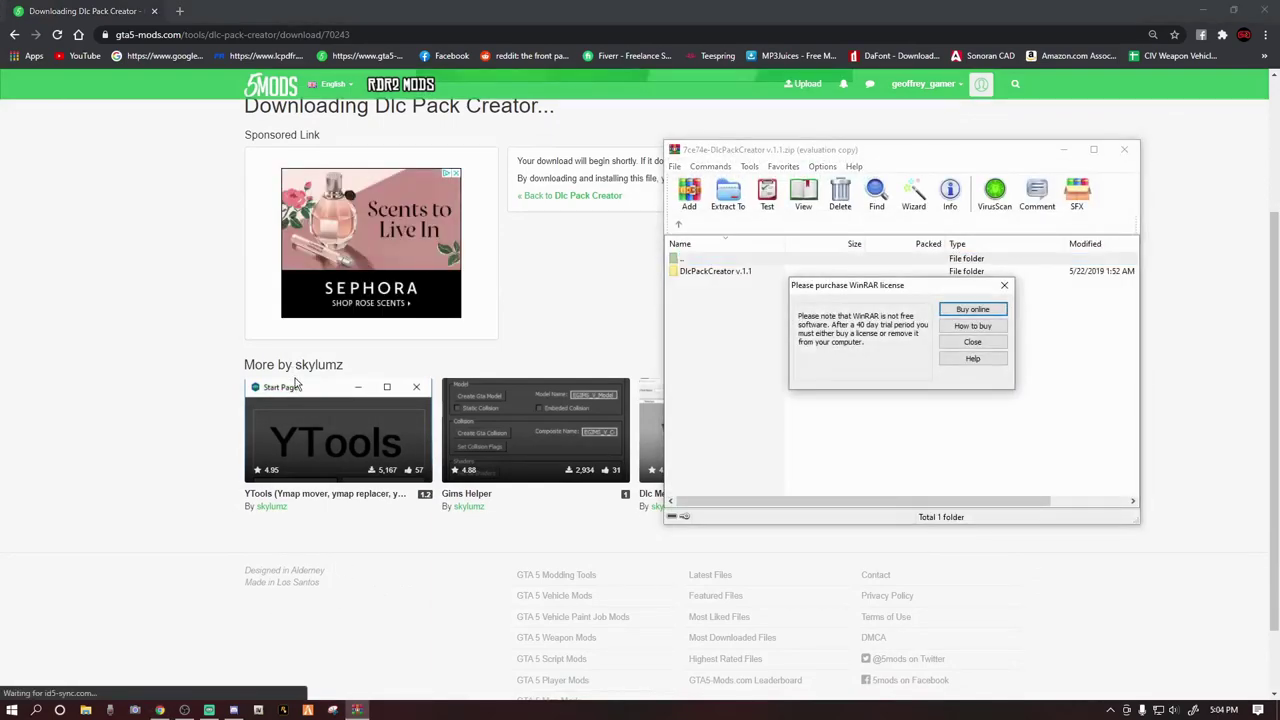
{"action": "left_click", "coordinate": [975, 342]}
{"action": "left_click", "coordinate": [1063, 149]}
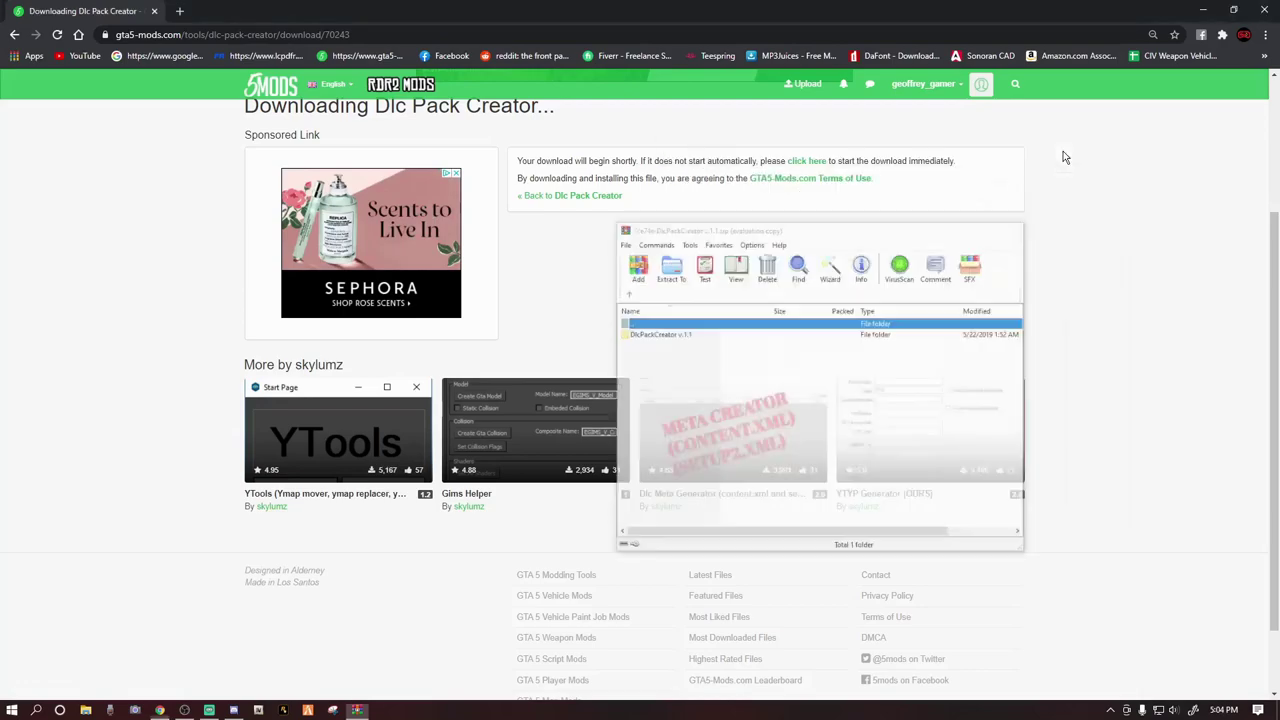
{"action": "left_click", "coordinate": [1266, 12]}
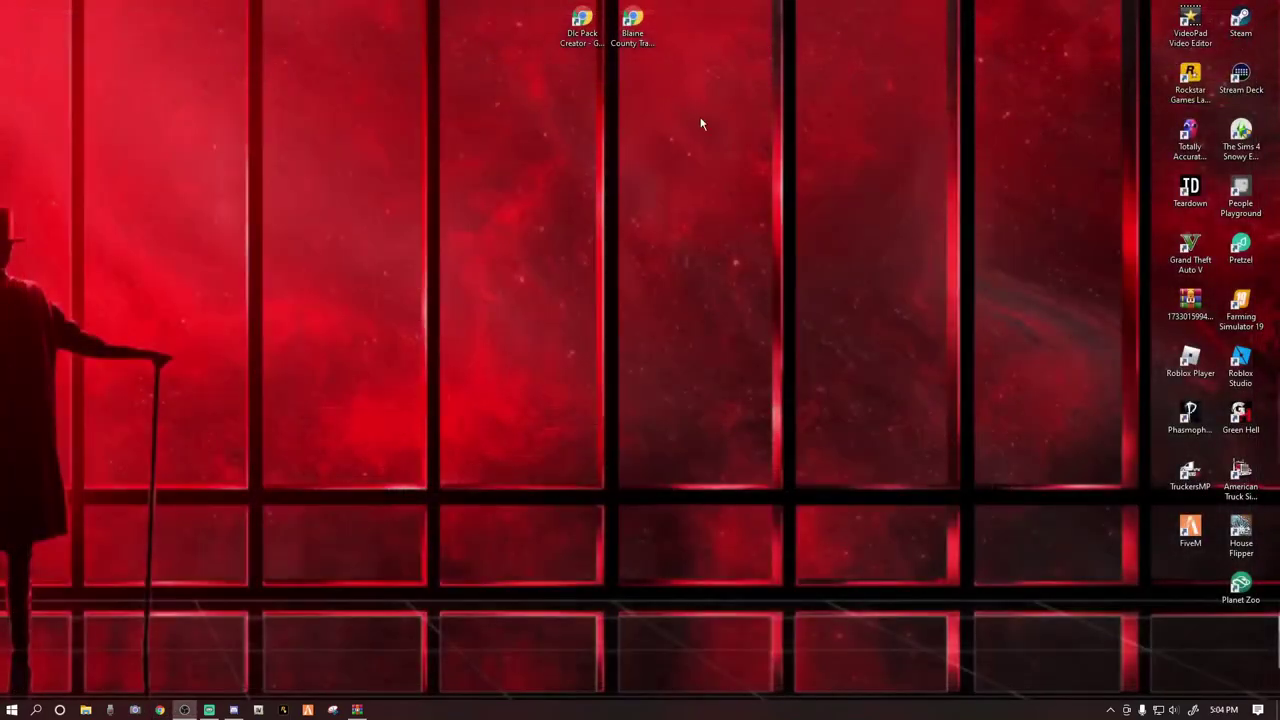
Open the Blaine County Traffic Lights page on LCPDFR from the desktop and look over its description, file information and comments
{"action": "double_click", "coordinate": [638, 32]}
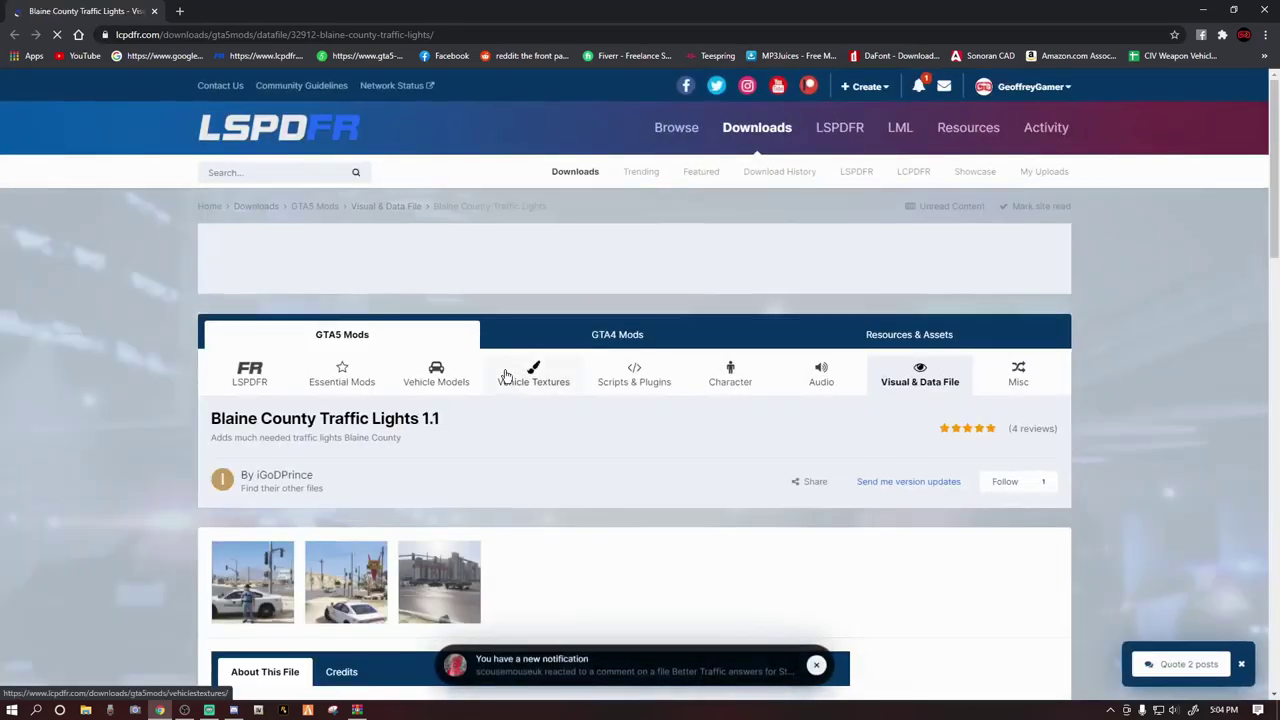
{"action": "scroll", "coordinate": [505, 370], "scroll_direction": "down", "scroll_amount": 2}
{"action": "scroll", "coordinate": [505, 375], "scroll_direction": "down", "scroll_amount": 1}
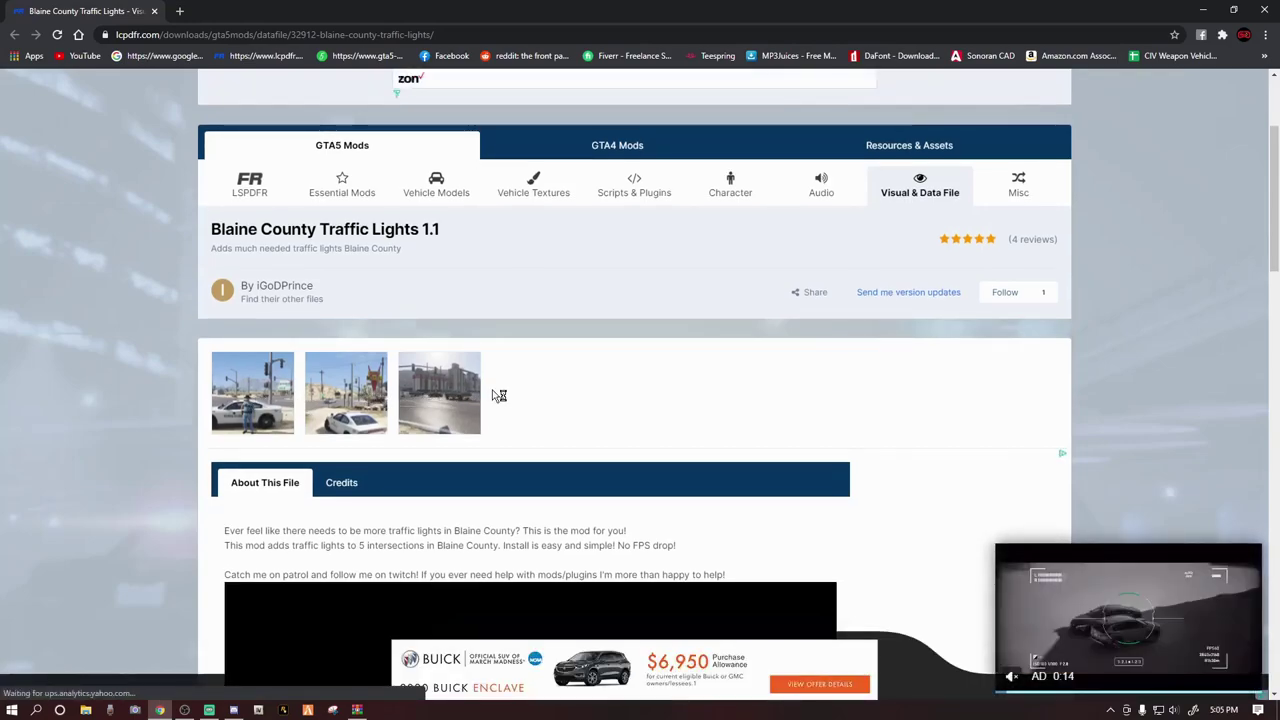
{"action": "scroll", "coordinate": [490, 380], "scroll_direction": "down", "scroll_amount": 3}
{"action": "scroll", "coordinate": [492, 395], "scroll_direction": "down", "scroll_amount": 3}
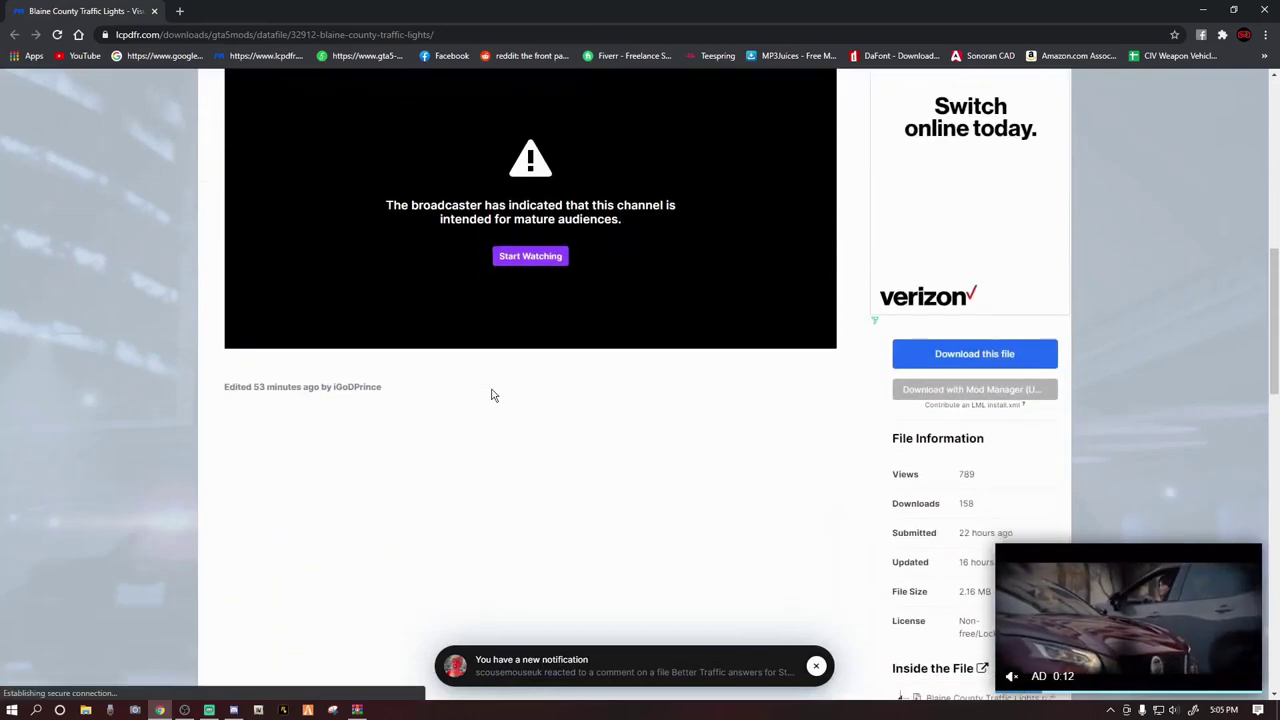
{"action": "scroll", "coordinate": [1003, 340], "scroll_direction": "down", "scroll_amount": 3}
{"action": "scroll", "coordinate": [1003, 340], "scroll_direction": "down", "scroll_amount": 6}
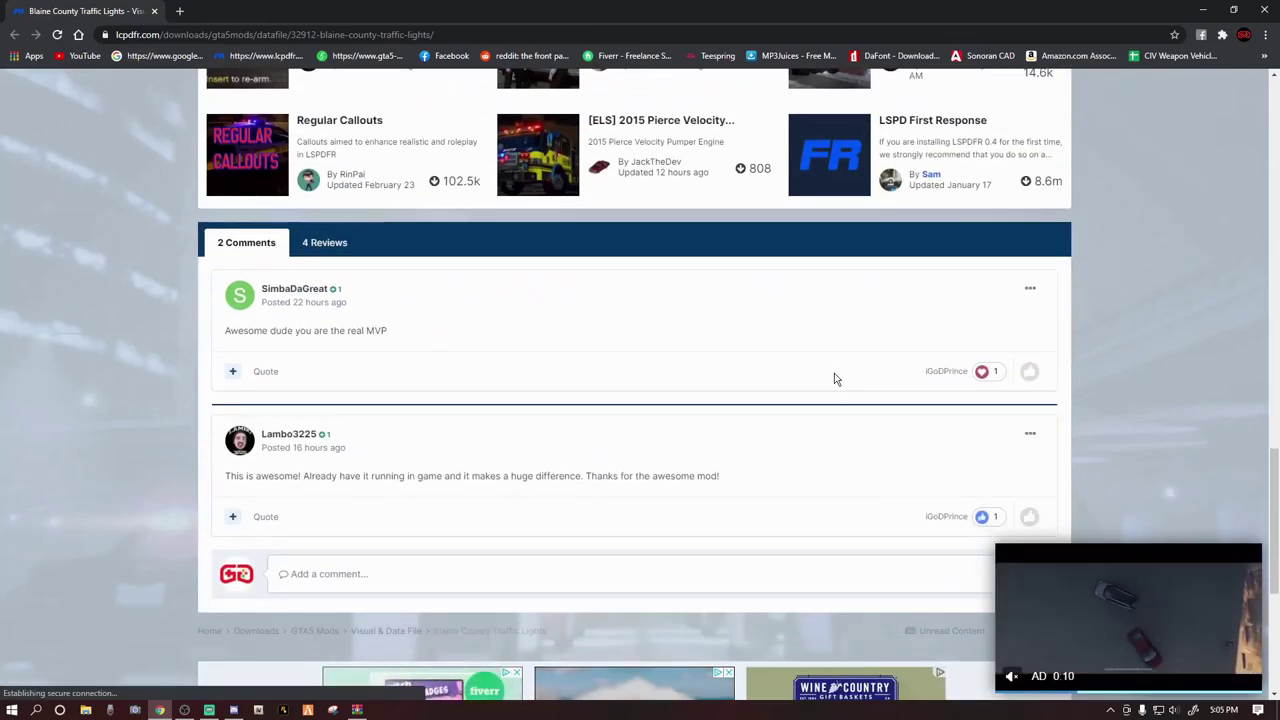
{"action": "scroll", "coordinate": [688, 366], "scroll_direction": "up", "scroll_amount": 2}
{"action": "scroll", "coordinate": [688, 366], "scroll_direction": "up", "scroll_amount": 10}
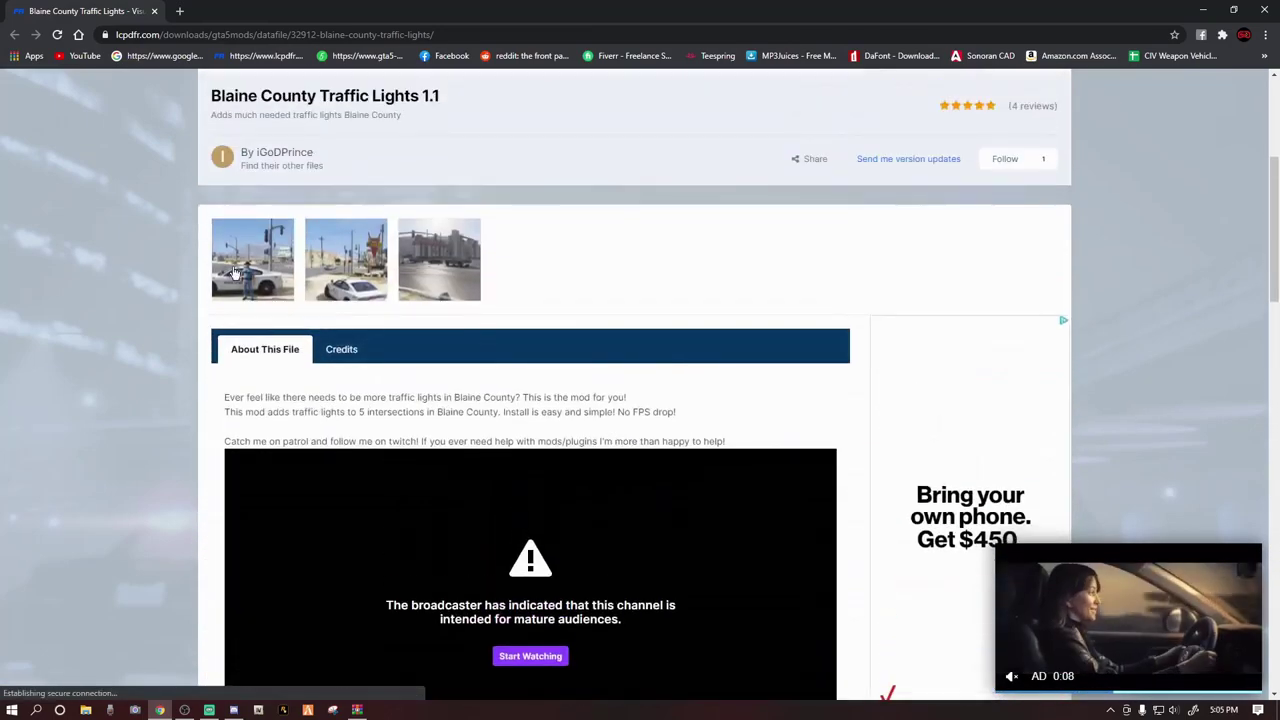
{"action": "scroll", "coordinate": [419, 289], "scroll_direction": "up", "scroll_amount": 3}
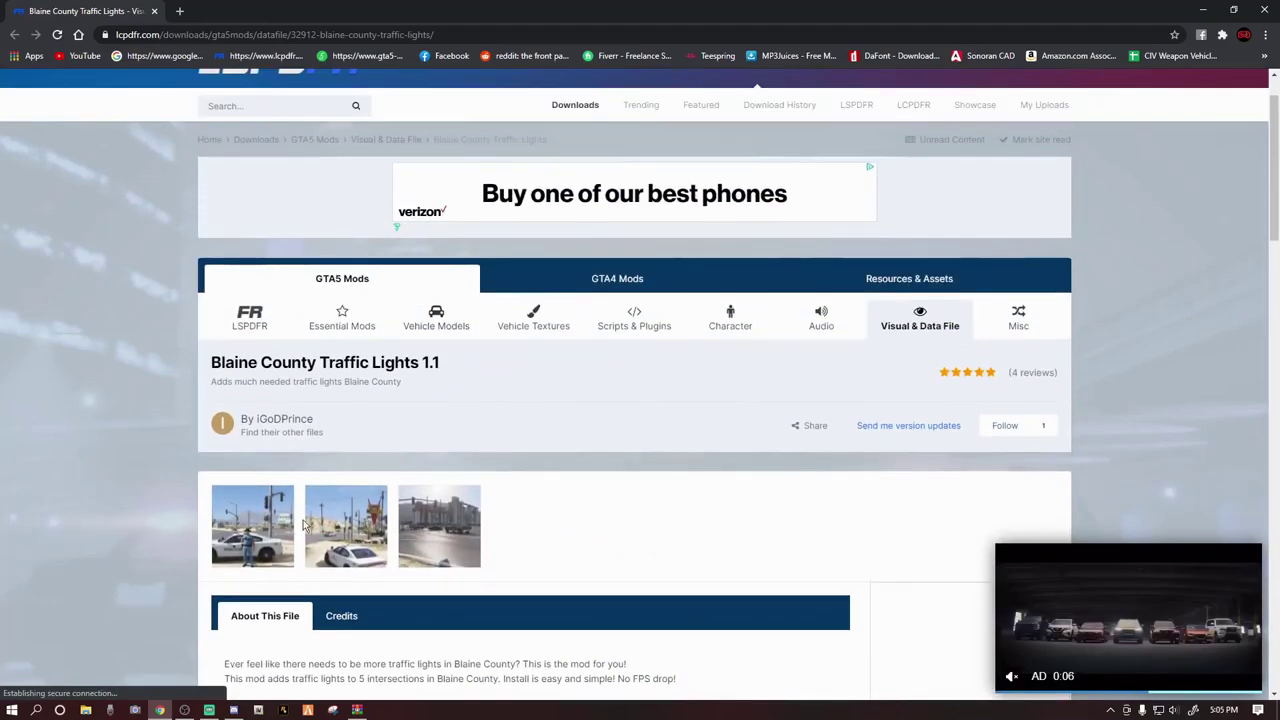
View the three enlarged screenshots of the Blaine County Traffic Lights mod and close the image viewer
{"action": "left_click", "coordinate": [247, 530]}
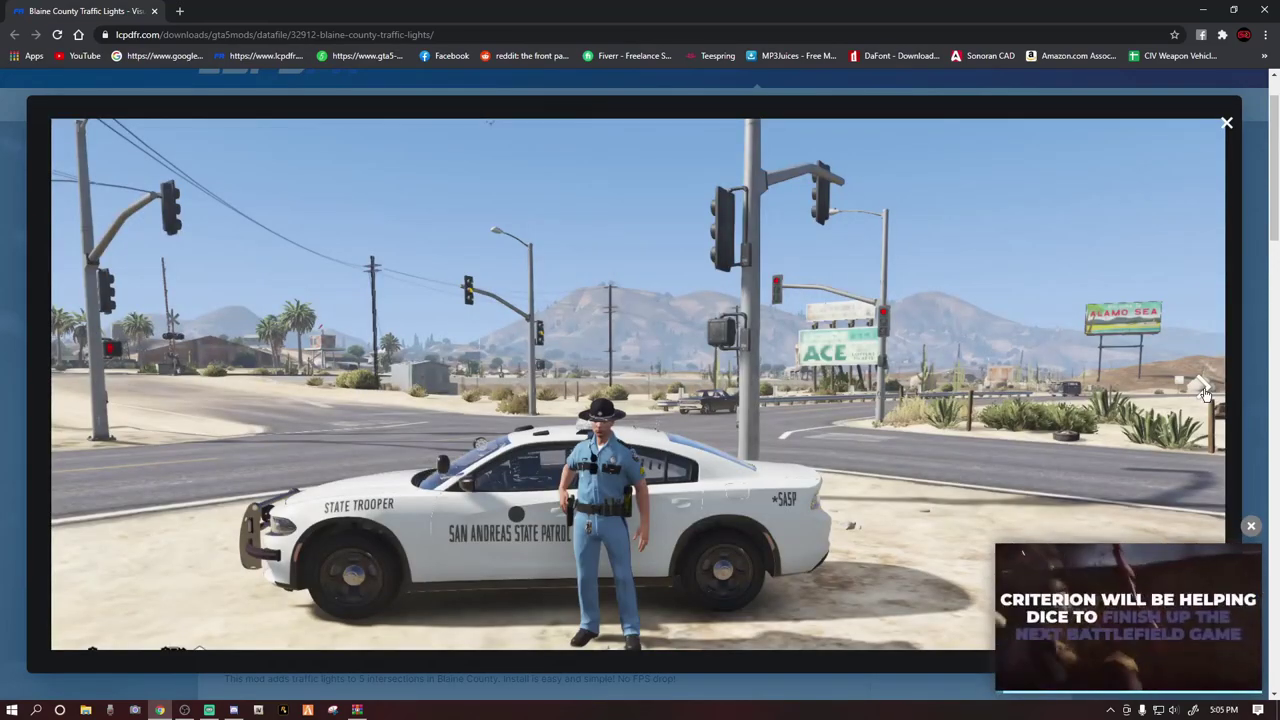
{"action": "left_click", "coordinate": [1204, 390]}
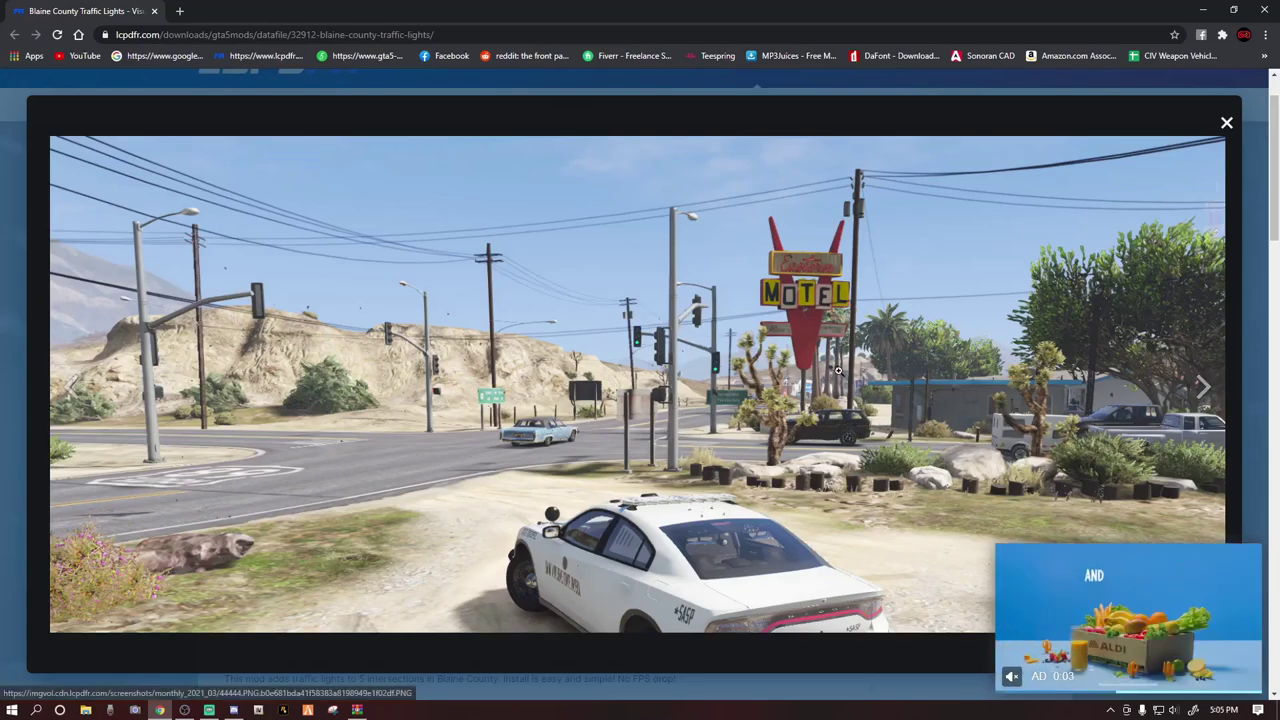
{"action": "left_click", "coordinate": [1204, 388]}
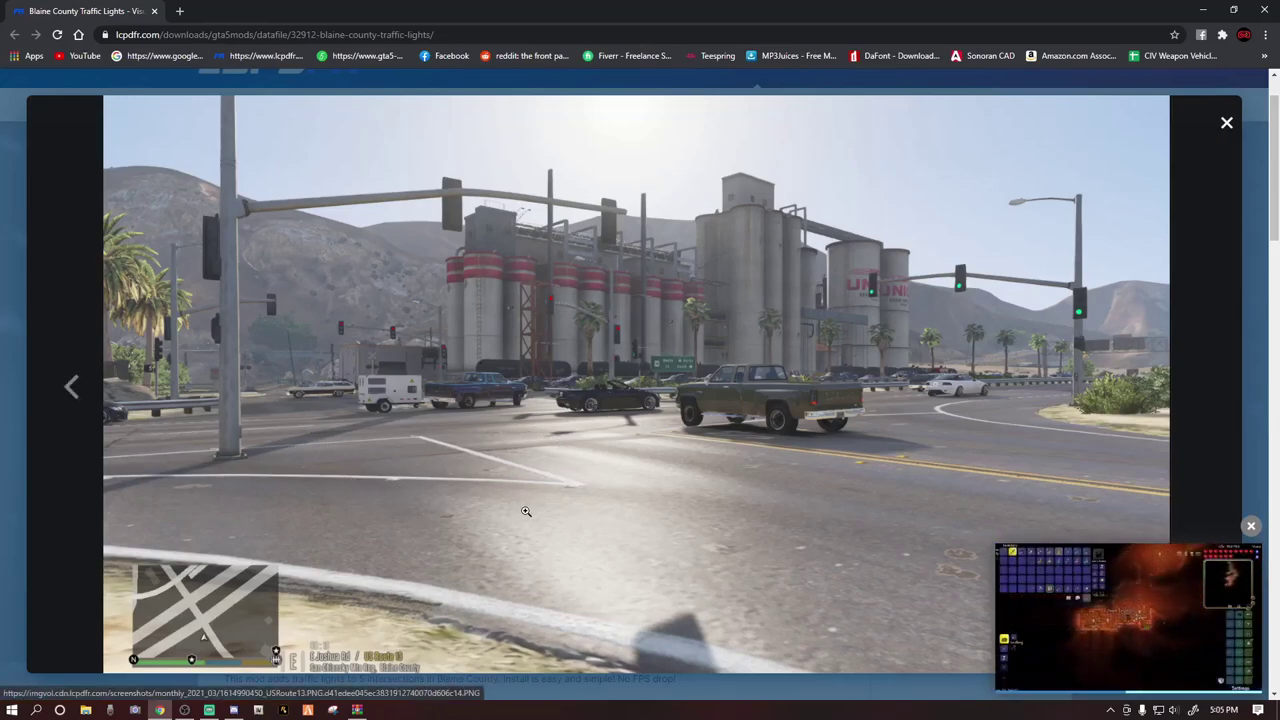
{"action": "left_click", "coordinate": [1227, 124]}
Download the Blaine County Traffic Lights file from its mod page
{"action": "scroll", "coordinate": [728, 355], "scroll_direction": "down", "scroll_amount": 6}
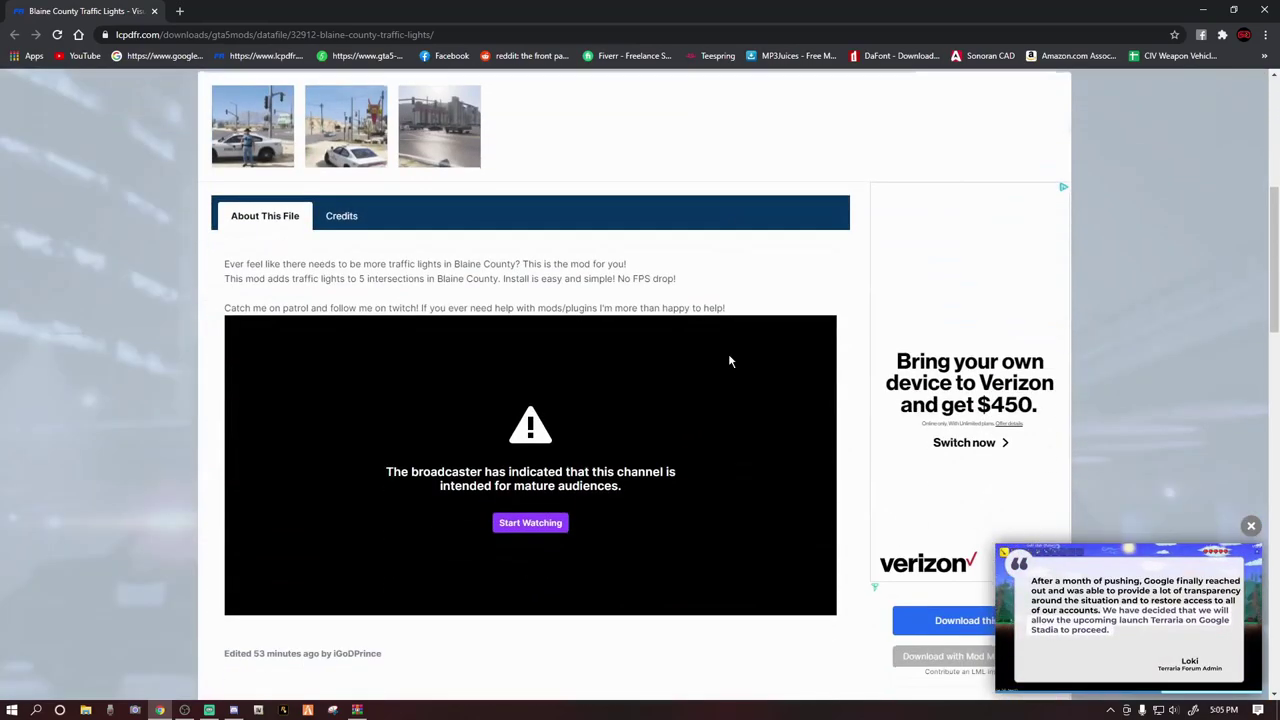
{"action": "scroll", "coordinate": [880, 385], "scroll_direction": "down", "scroll_amount": 2}
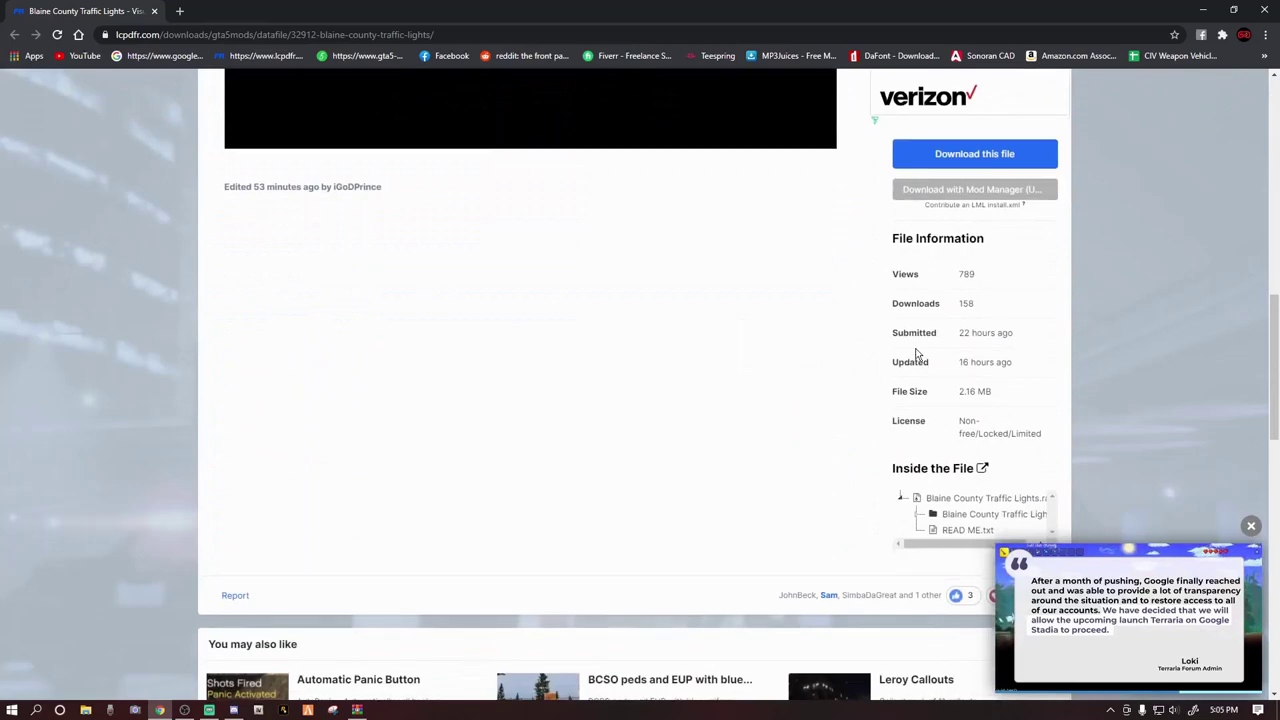
{"action": "scroll", "coordinate": [855, 322], "scroll_direction": "up", "scroll_amount": 1}
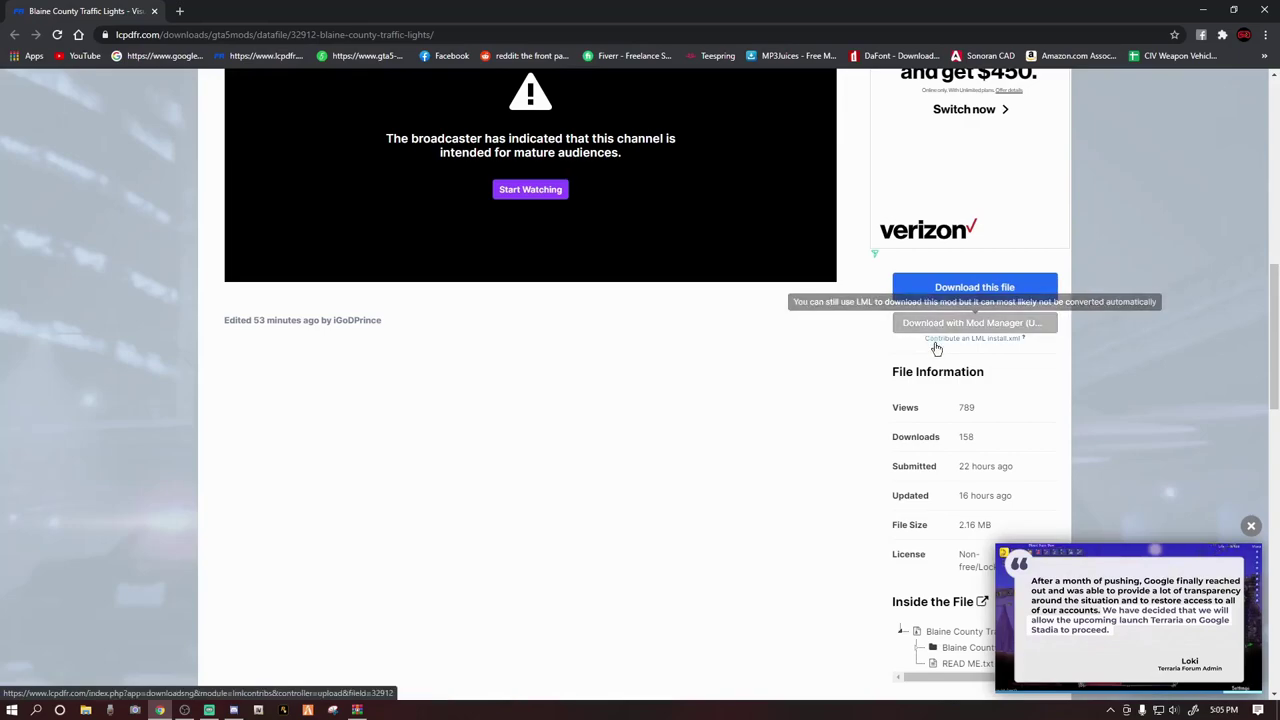
{"action": "left_click", "coordinate": [936, 288]}
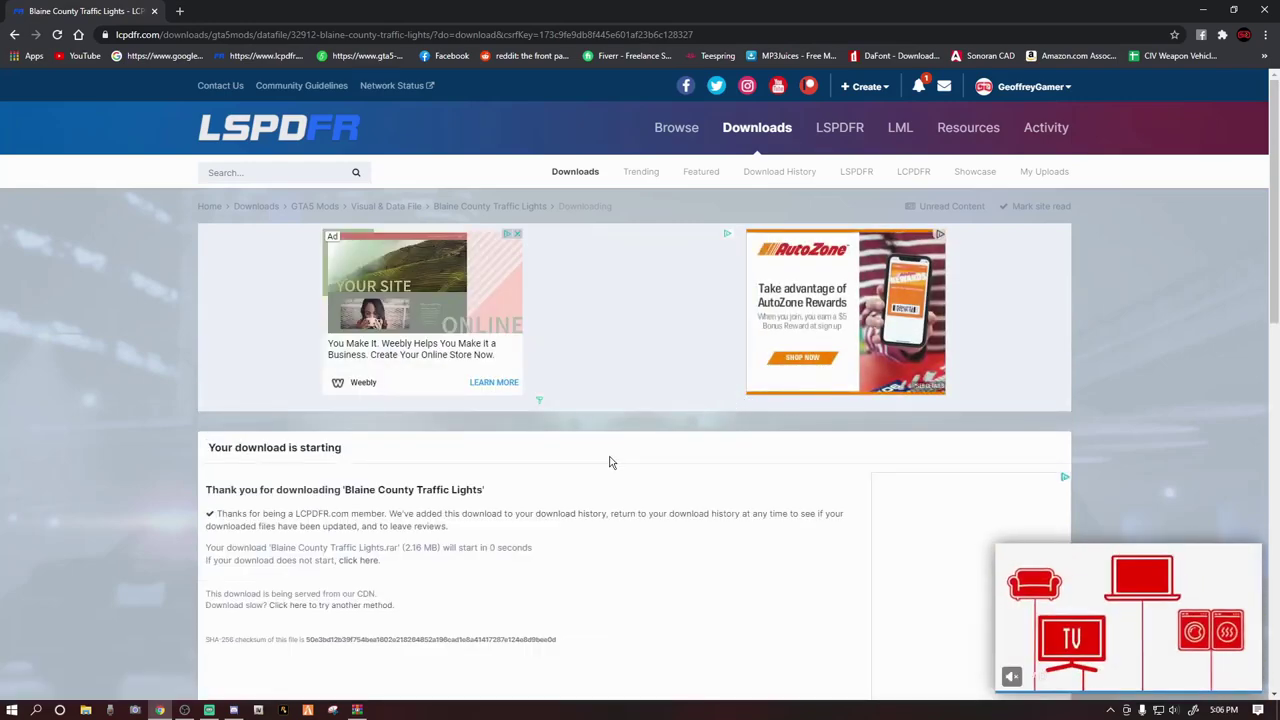
Open the downloaded Blaine County Traffic Lights archive in WinRAR, minimize it, and return to the desktop
{"action": "scroll", "coordinate": [504, 437], "scroll_direction": "down", "scroll_amount": 2}
{"action": "scroll", "coordinate": [504, 440], "scroll_direction": "down", "scroll_amount": 1}
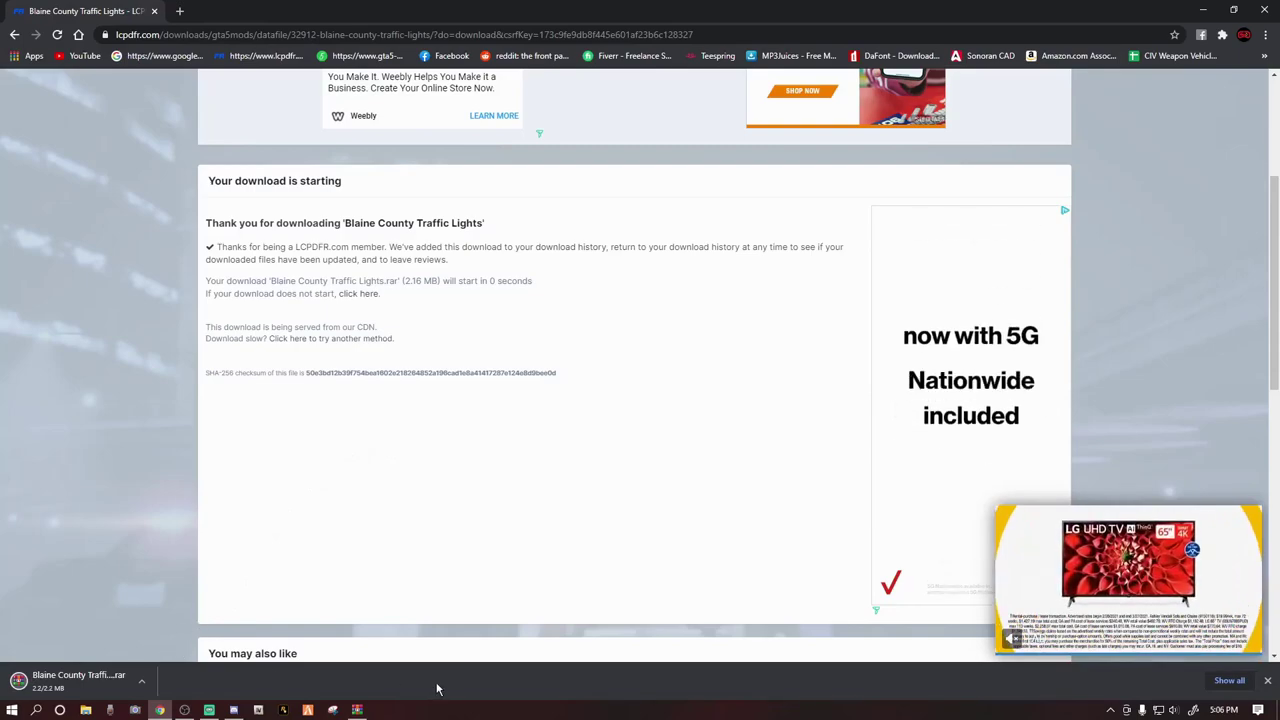
{"action": "left_click", "coordinate": [150, 680]}
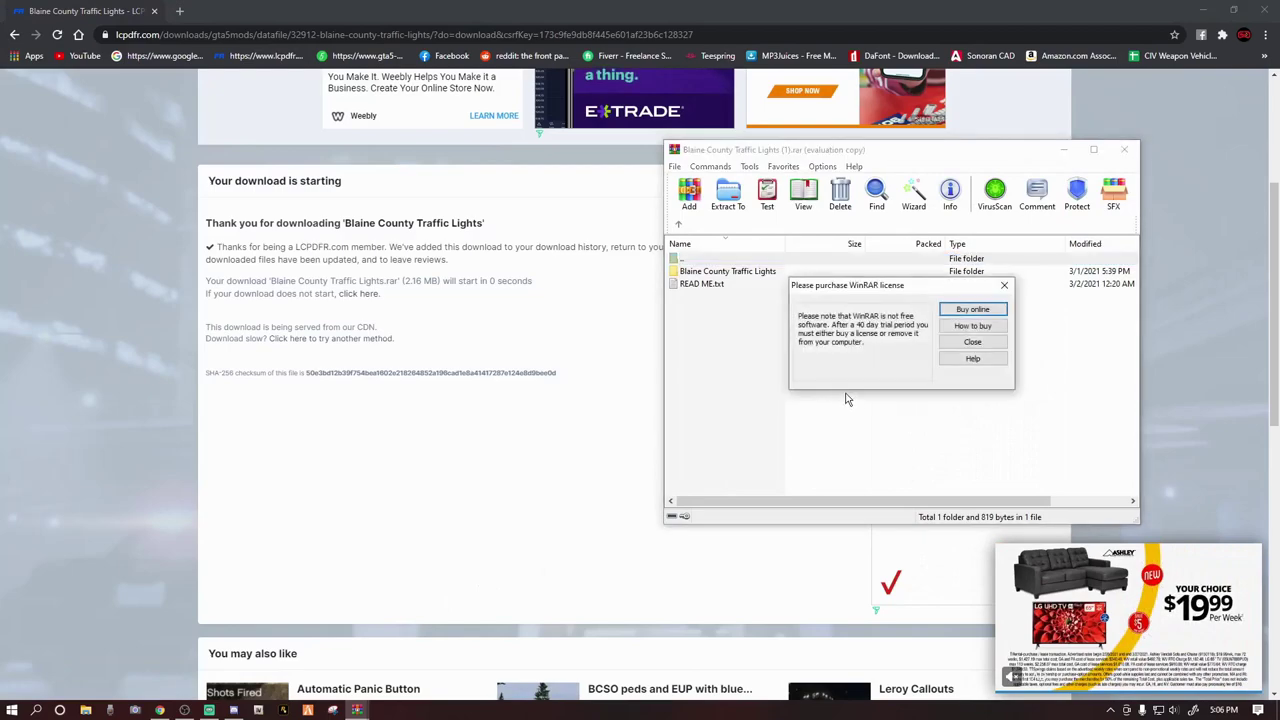
{"action": "left_click", "coordinate": [965, 345]}
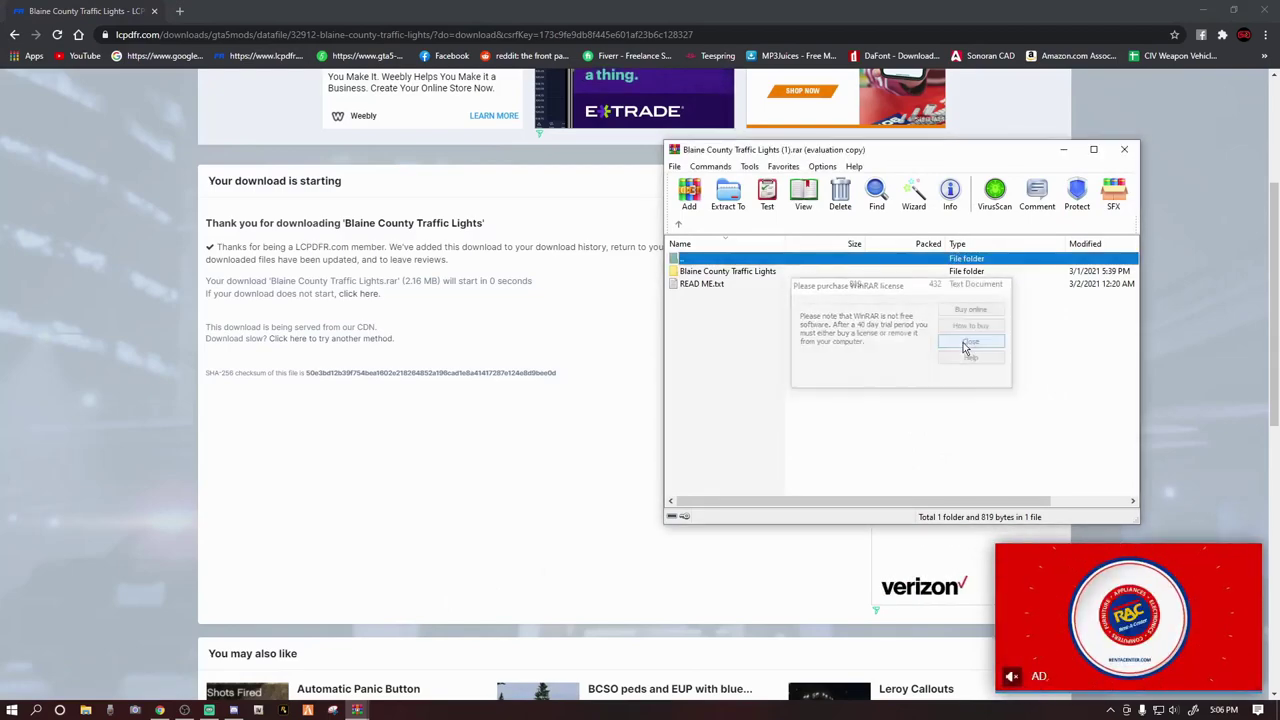
{"action": "left_click", "coordinate": [1063, 149]}
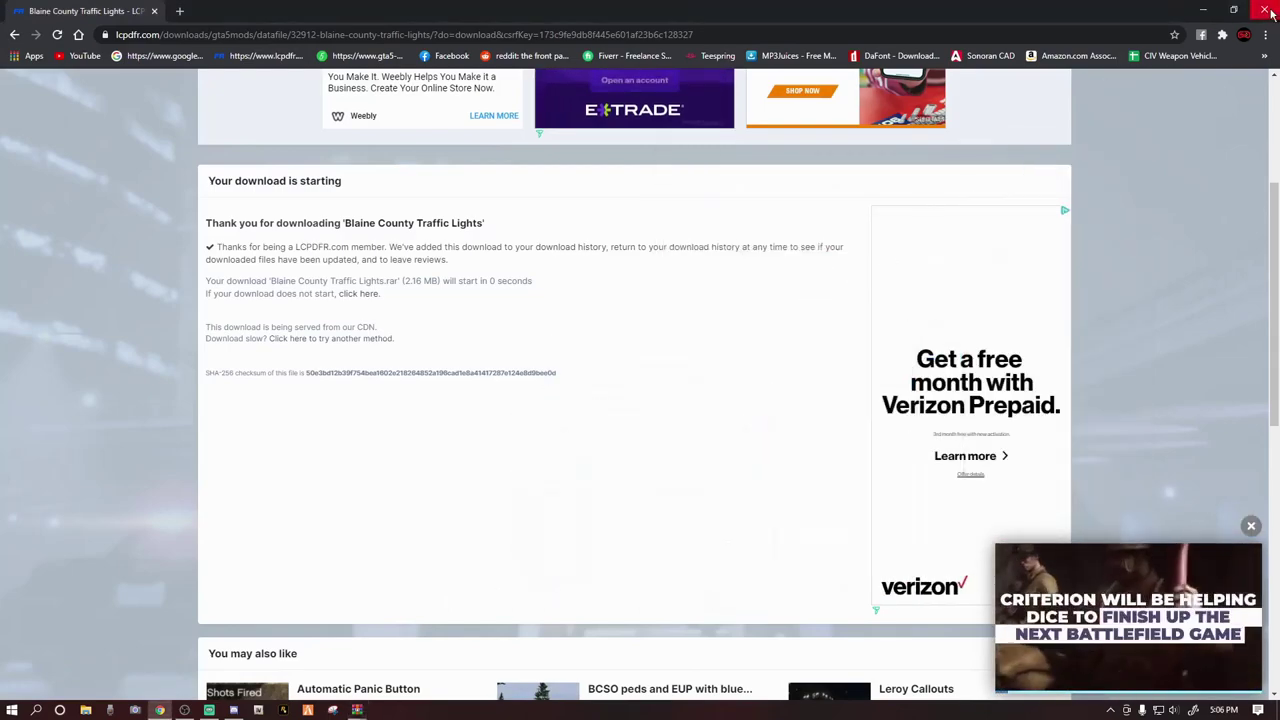
{"action": "key", "text": "super+d"}
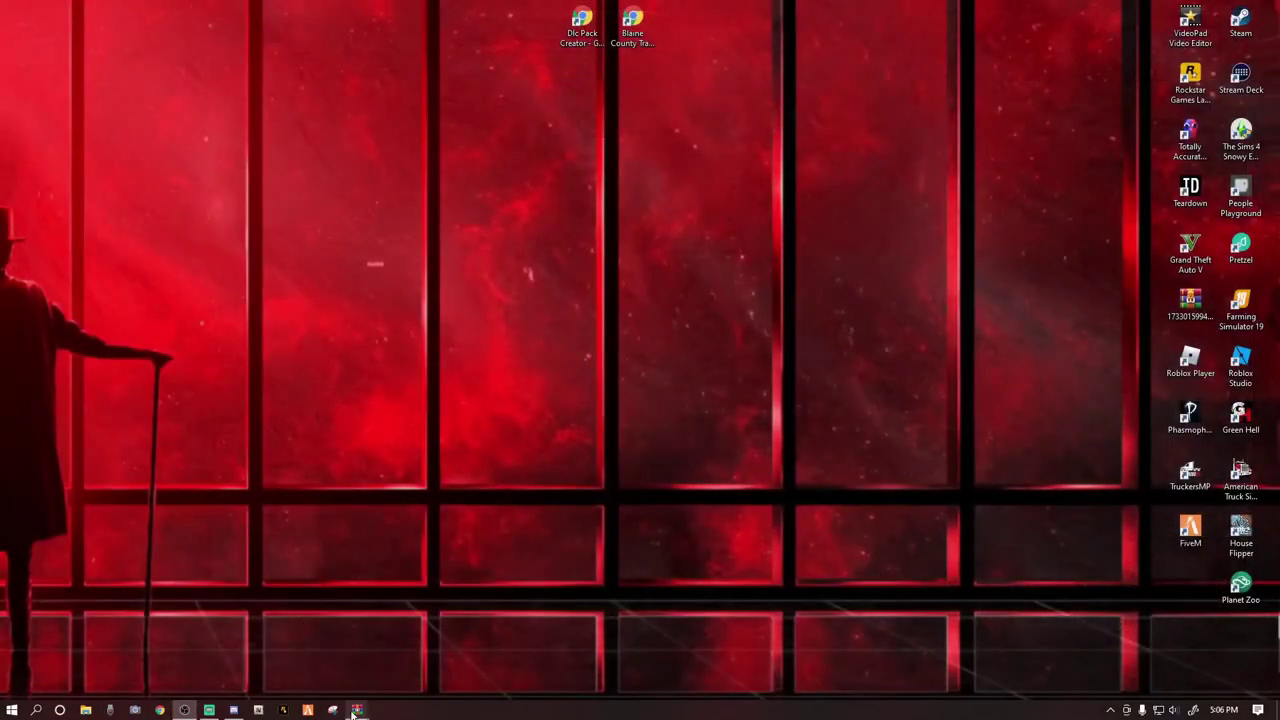
Check the default Steam games folder in File Explorer at C:\Program Files (x86)\Steam\steamapps\common
{"action": "mouse_move", "coordinate": [355, 711]}
{"action": "left_click", "coordinate": [87, 710]}
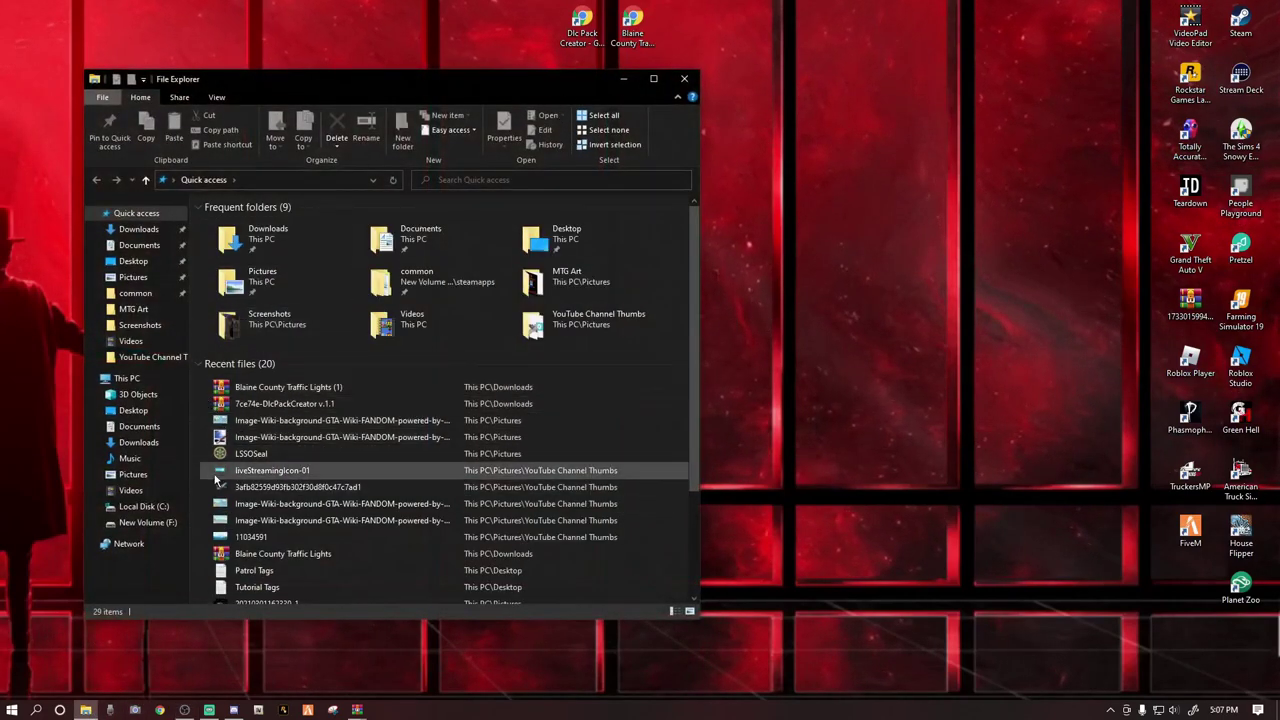
{"action": "left_click", "coordinate": [152, 509]}
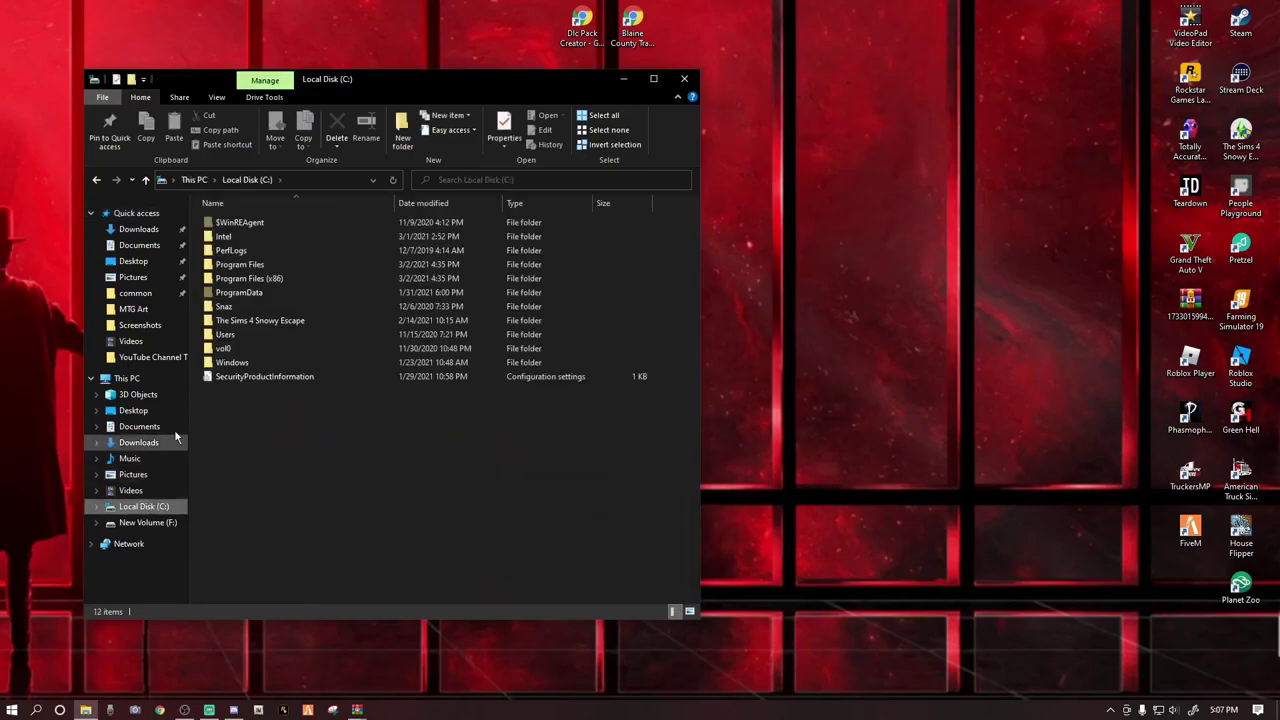
{"action": "double_click", "coordinate": [236, 279]}
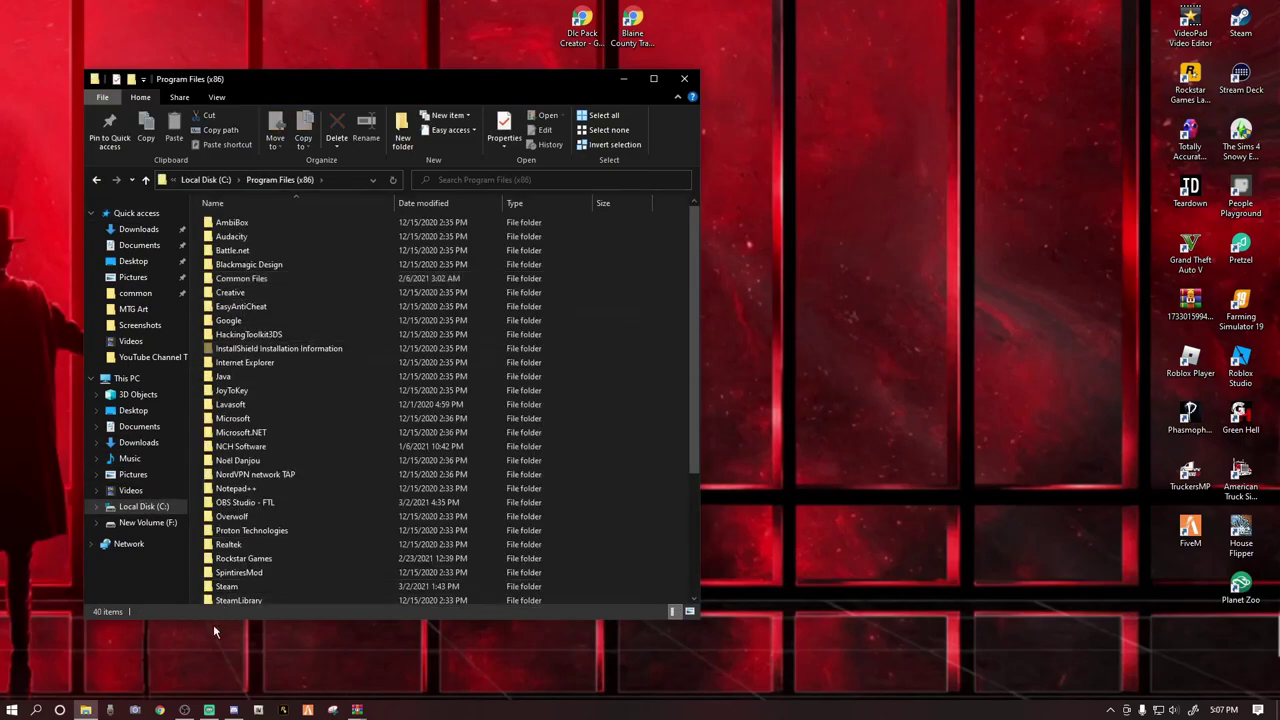
{"action": "double_click", "coordinate": [226, 588]}
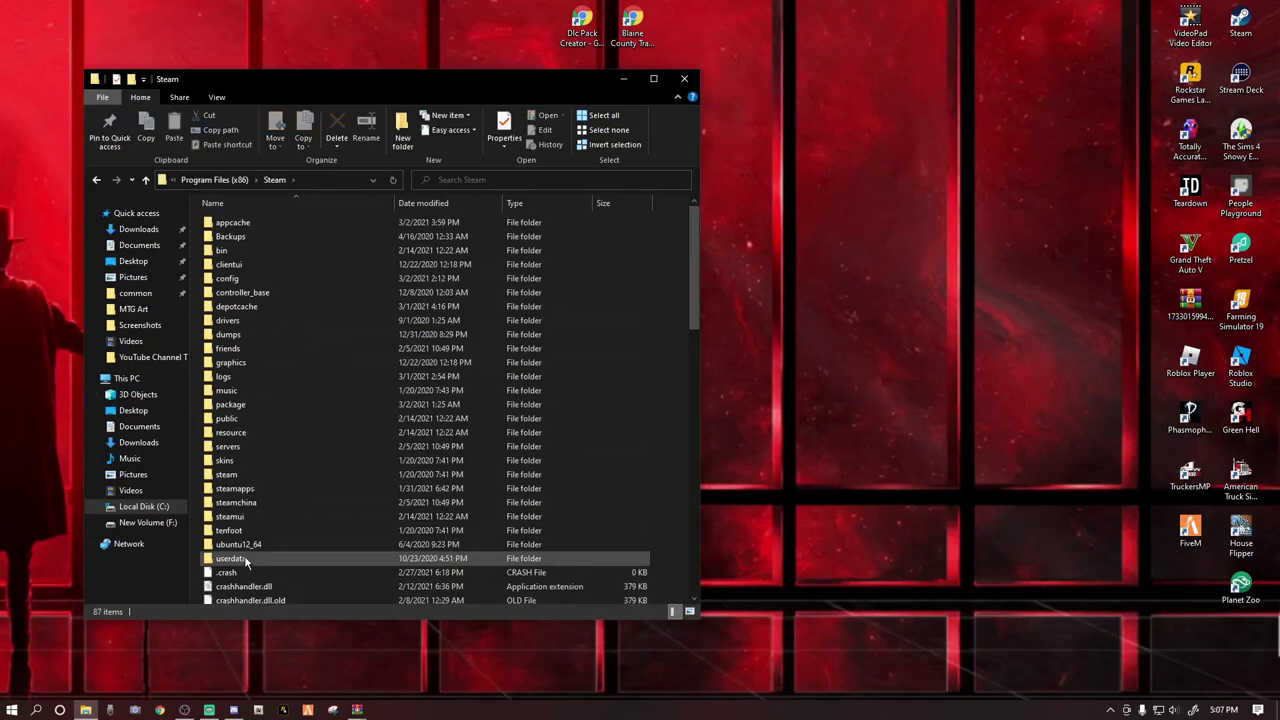
{"action": "double_click", "coordinate": [238, 489]}
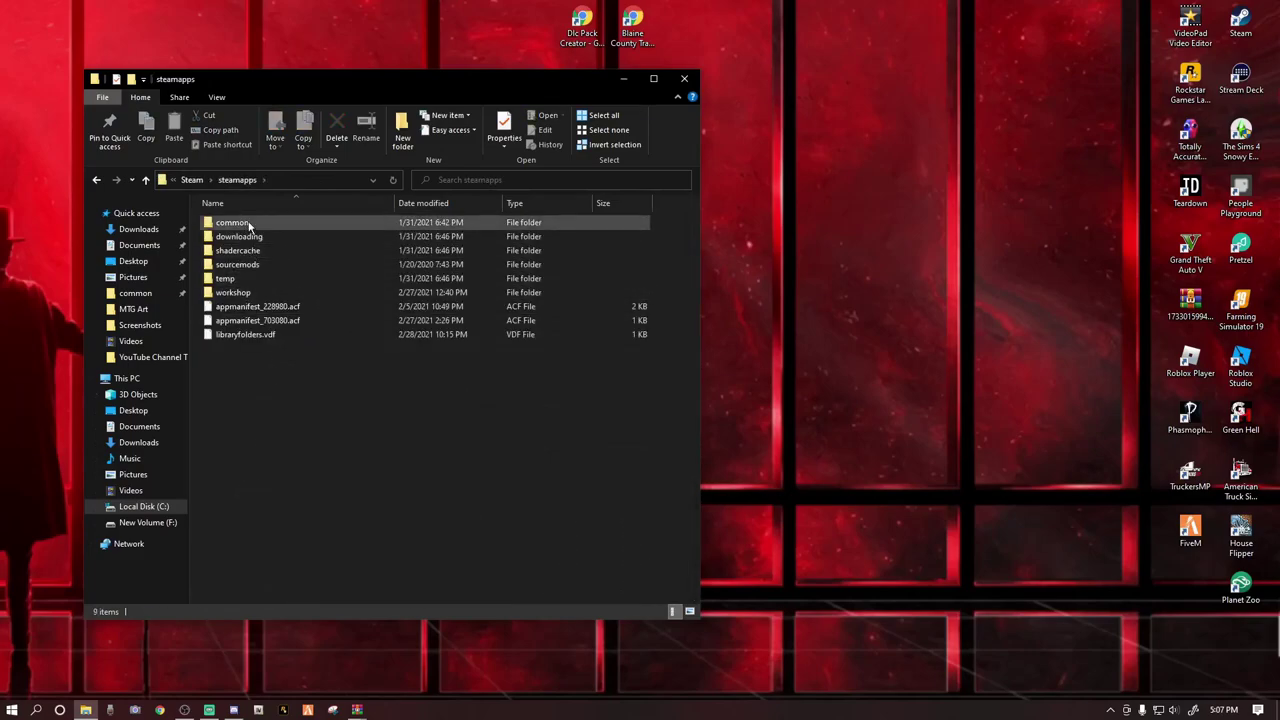
{"action": "double_click", "coordinate": [248, 223]}
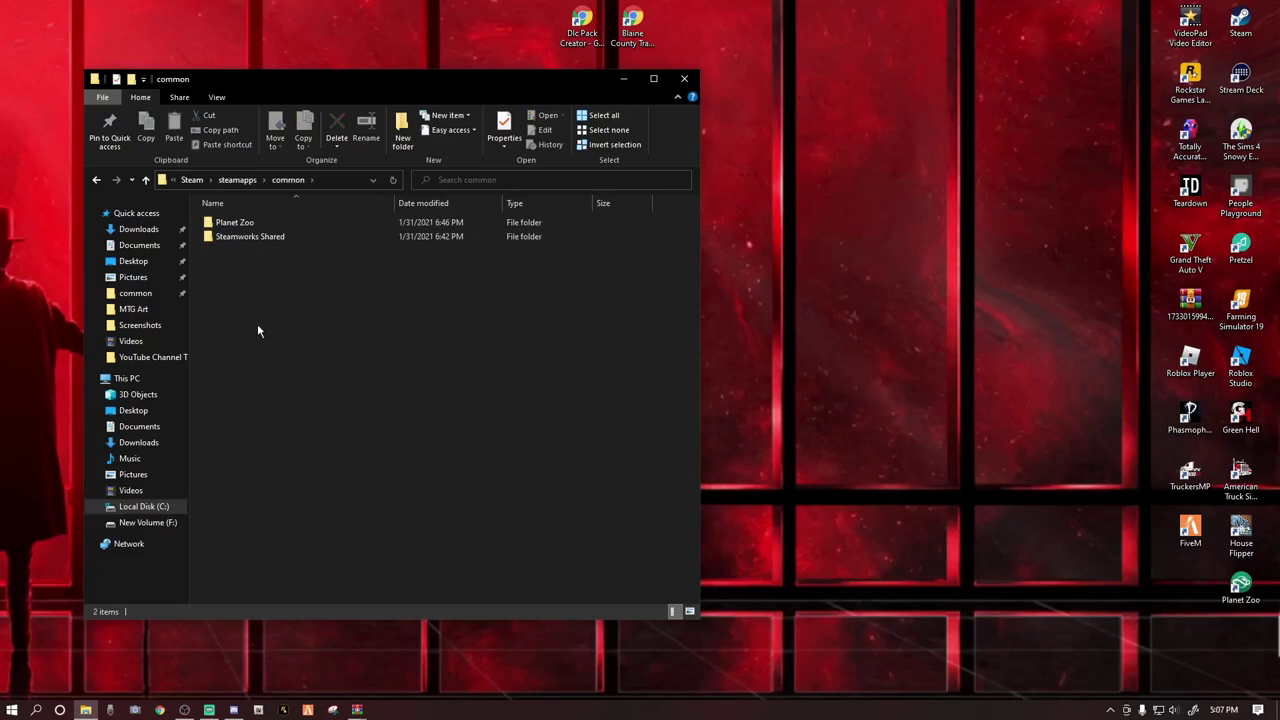
Go to the SteamLibrary\steamapps\common folder on New Volume (F:)
{"action": "left_click", "coordinate": [150, 527]}
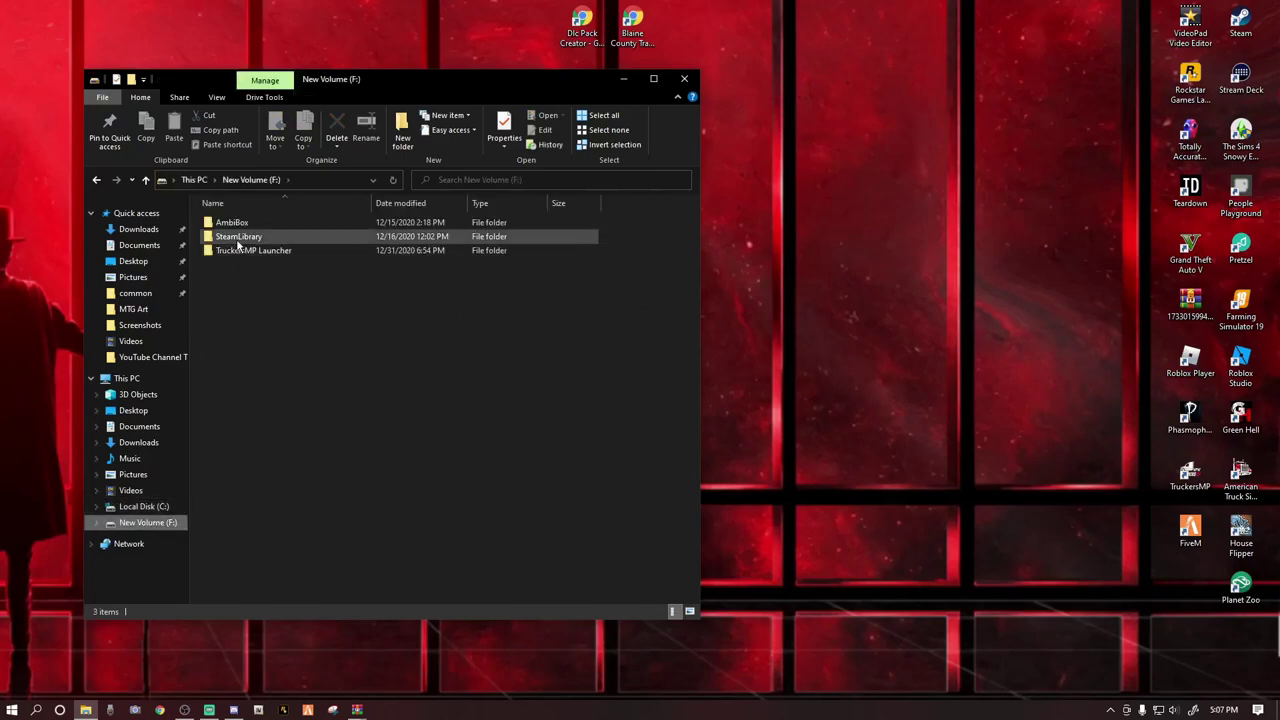
{"action": "double_click", "coordinate": [240, 240]}
{"action": "double_click", "coordinate": [240, 226]}
{"action": "double_click", "coordinate": [240, 226]}
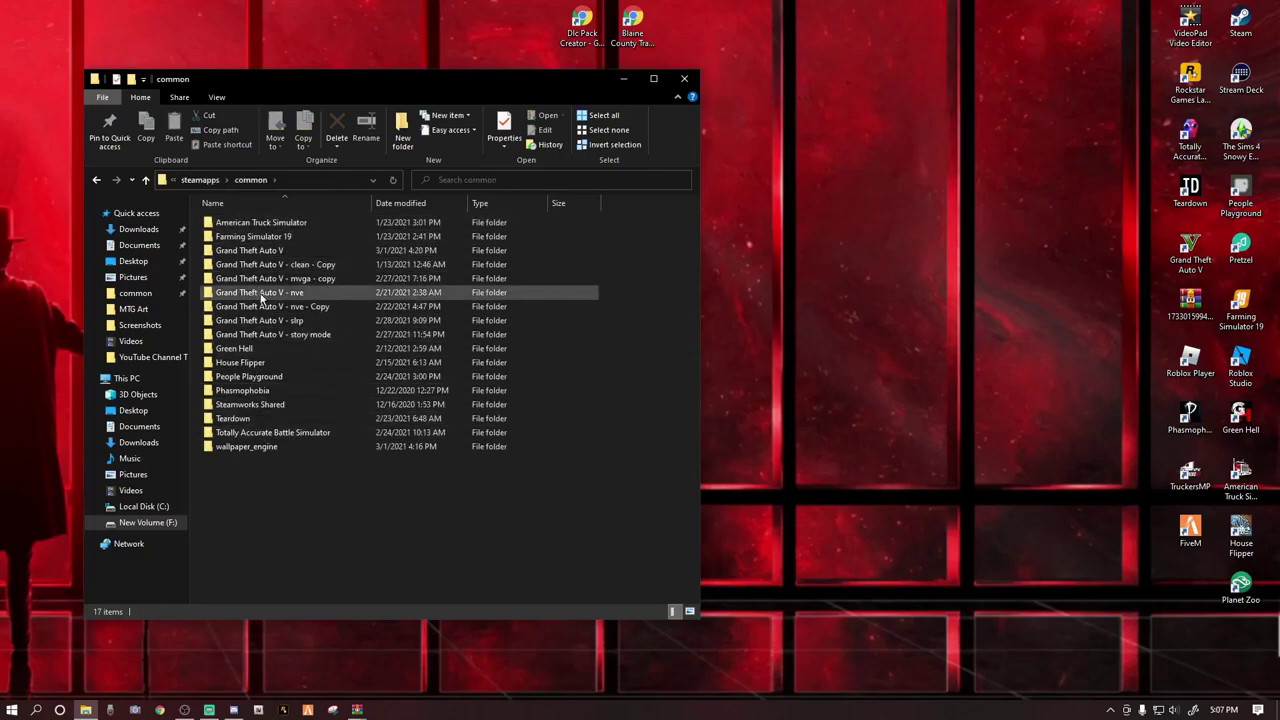
Copy the Grand Theft Auto V folder and bring up the paste options in the common folder, then dismiss them without pasting
{"action": "left_click", "coordinate": [256, 254]}
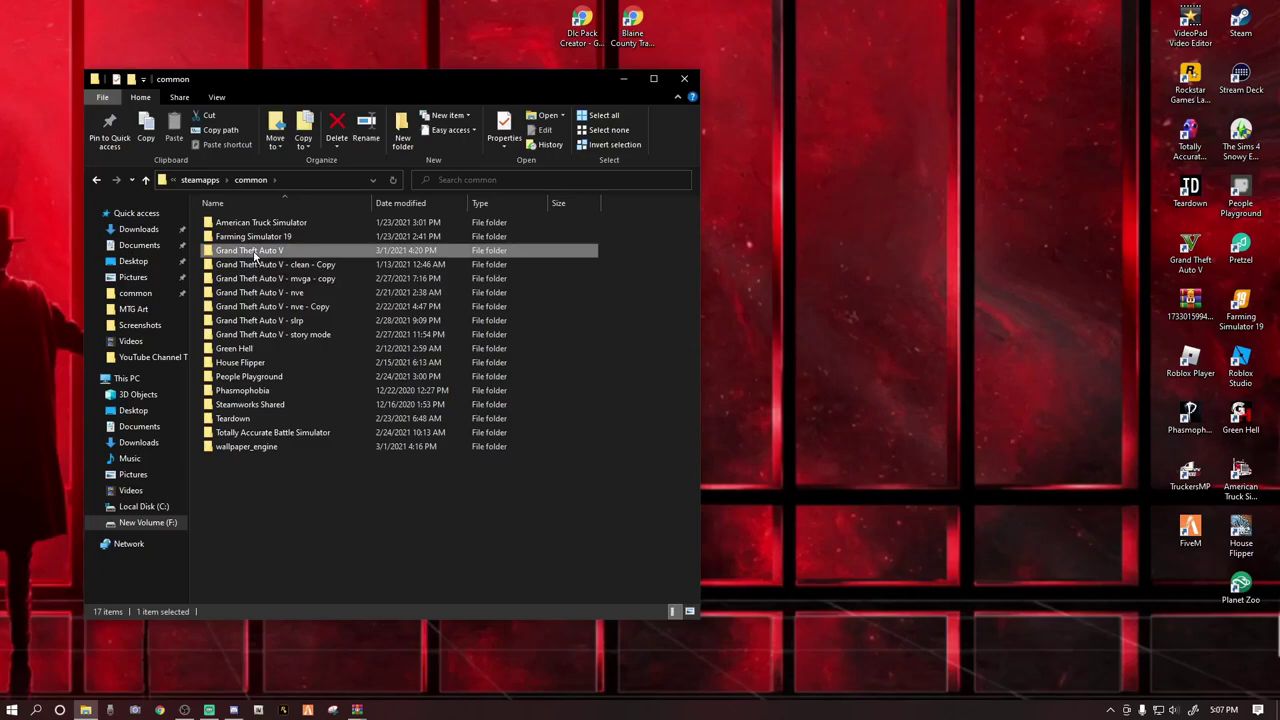
{"action": "right_click", "coordinate": [256, 254]}
{"action": "left_click", "coordinate": [290, 496]}
{"action": "left_click", "coordinate": [306, 518]}
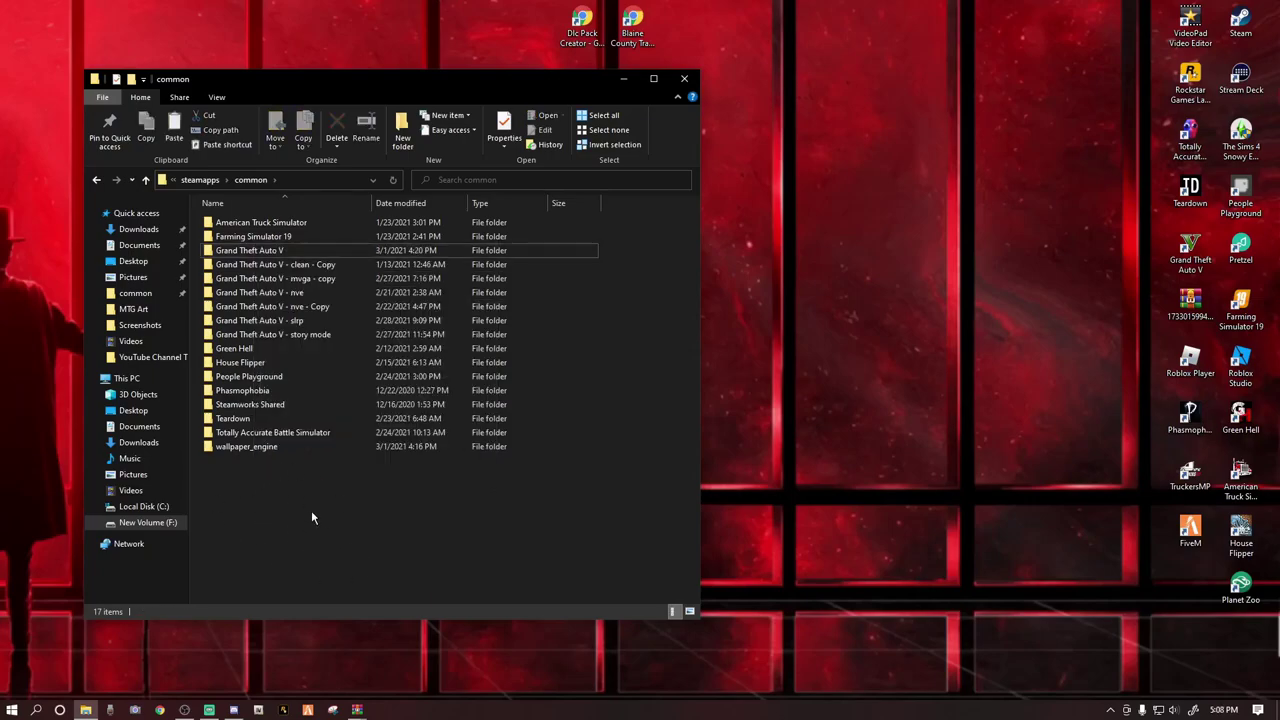
{"action": "right_click", "coordinate": [311, 517]}
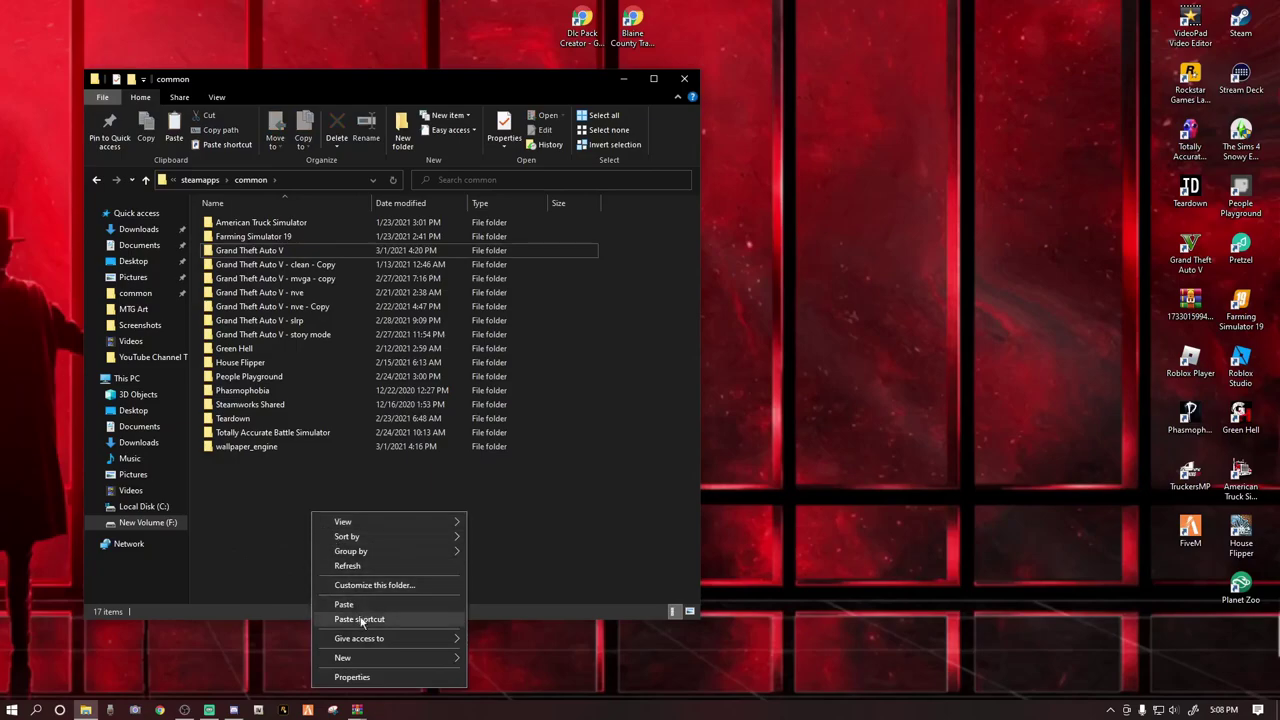
{"action": "left_click", "coordinate": [591, 553]}
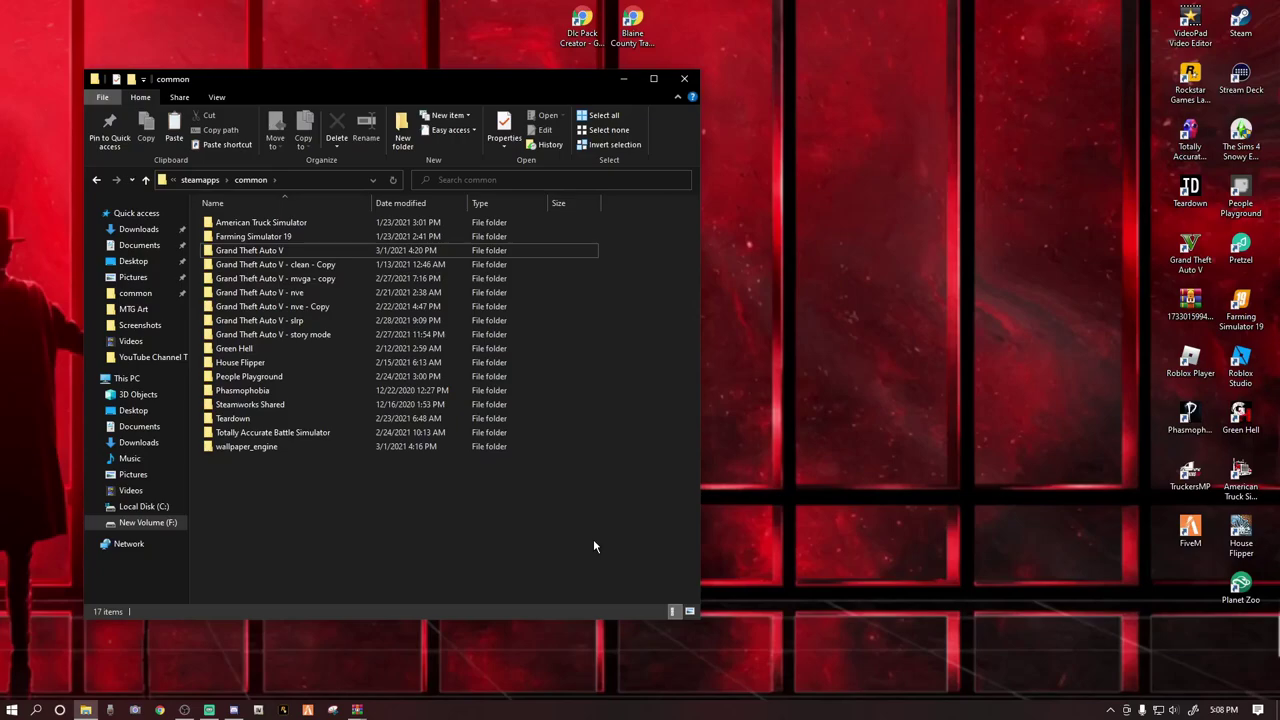
Close the common folder window and open OpenIV for the Windows version of Grand Theft Auto V
{"action": "left_click", "coordinate": [688, 82]}
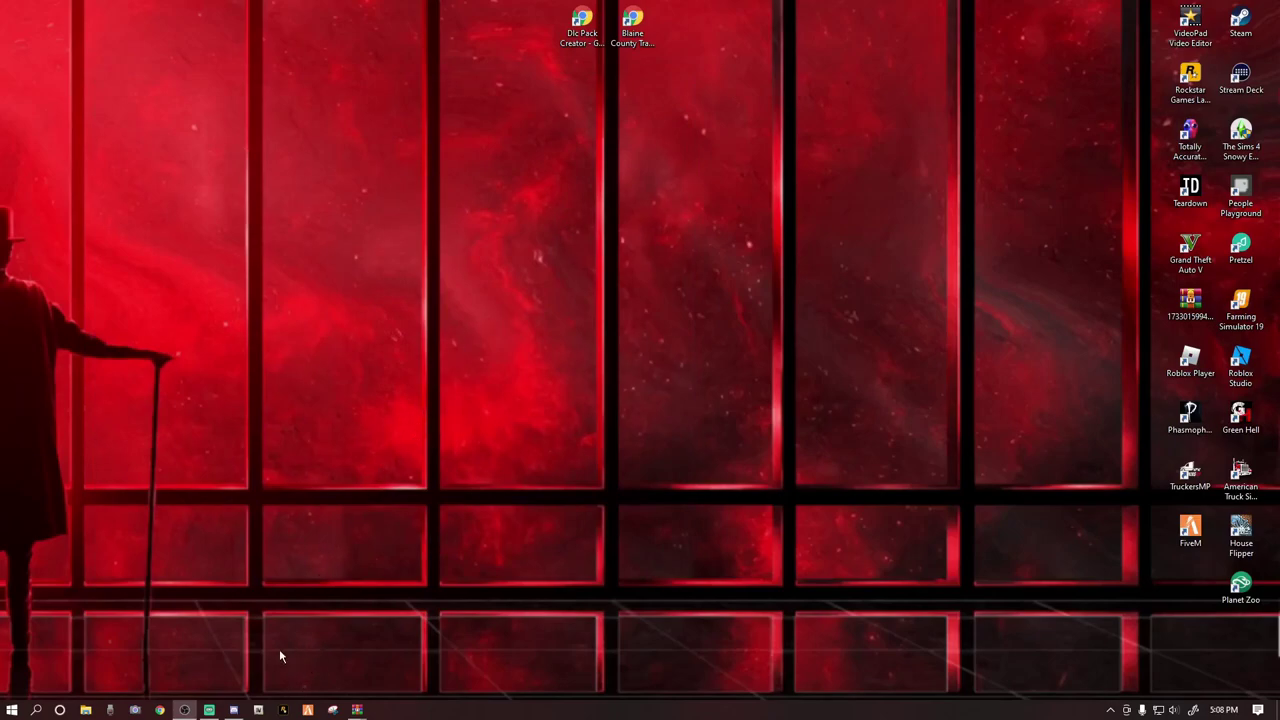
{"action": "left_click", "coordinate": [355, 706]}
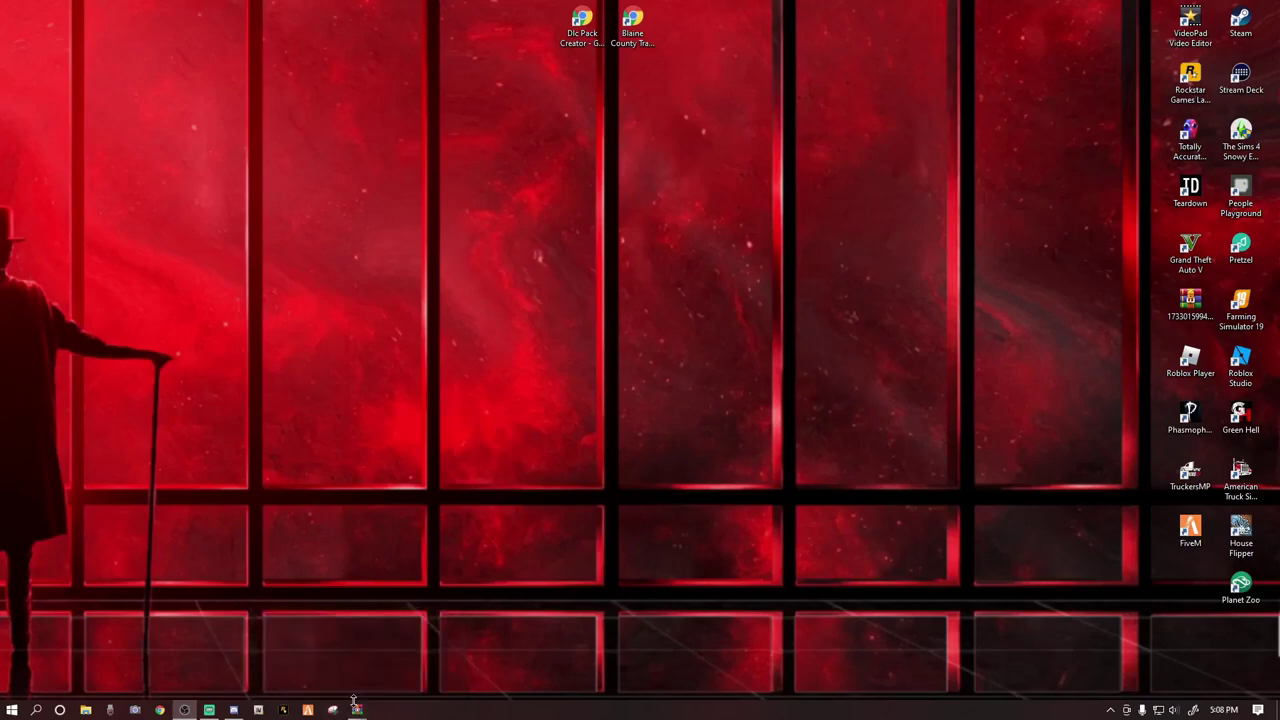
{"action": "left_click", "coordinate": [259, 710]}
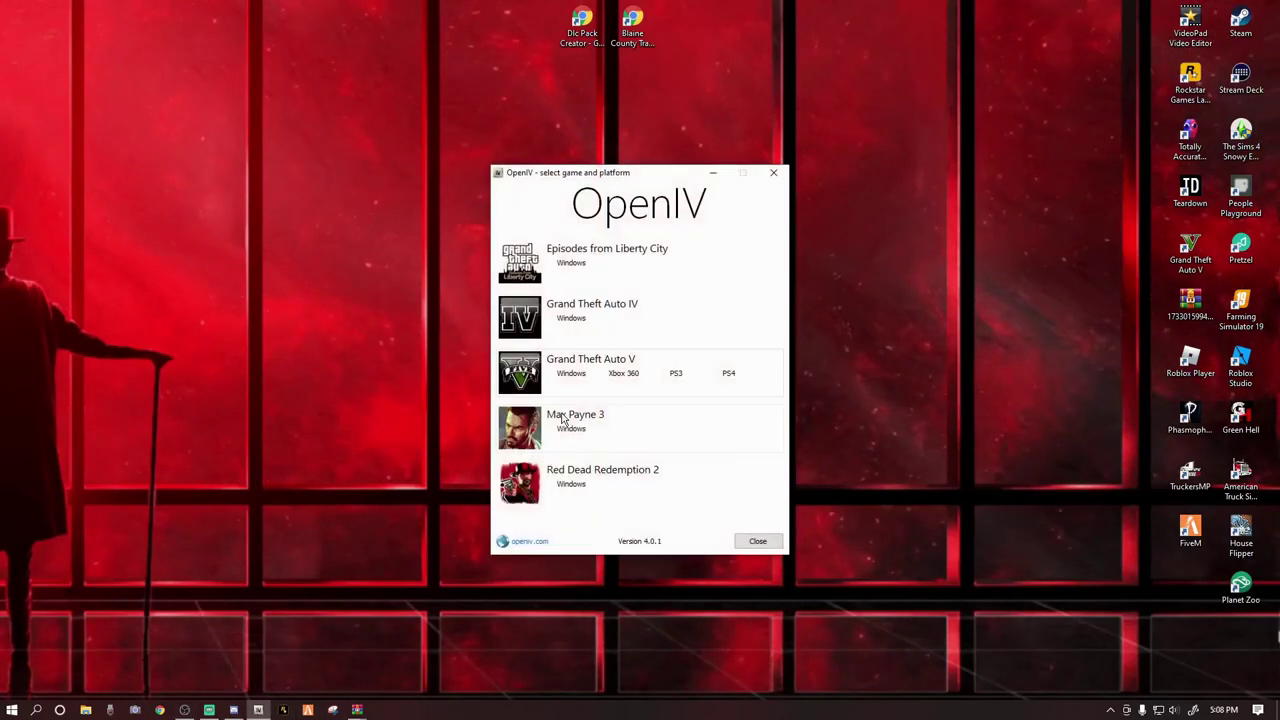
{"action": "left_click", "coordinate": [578, 373]}
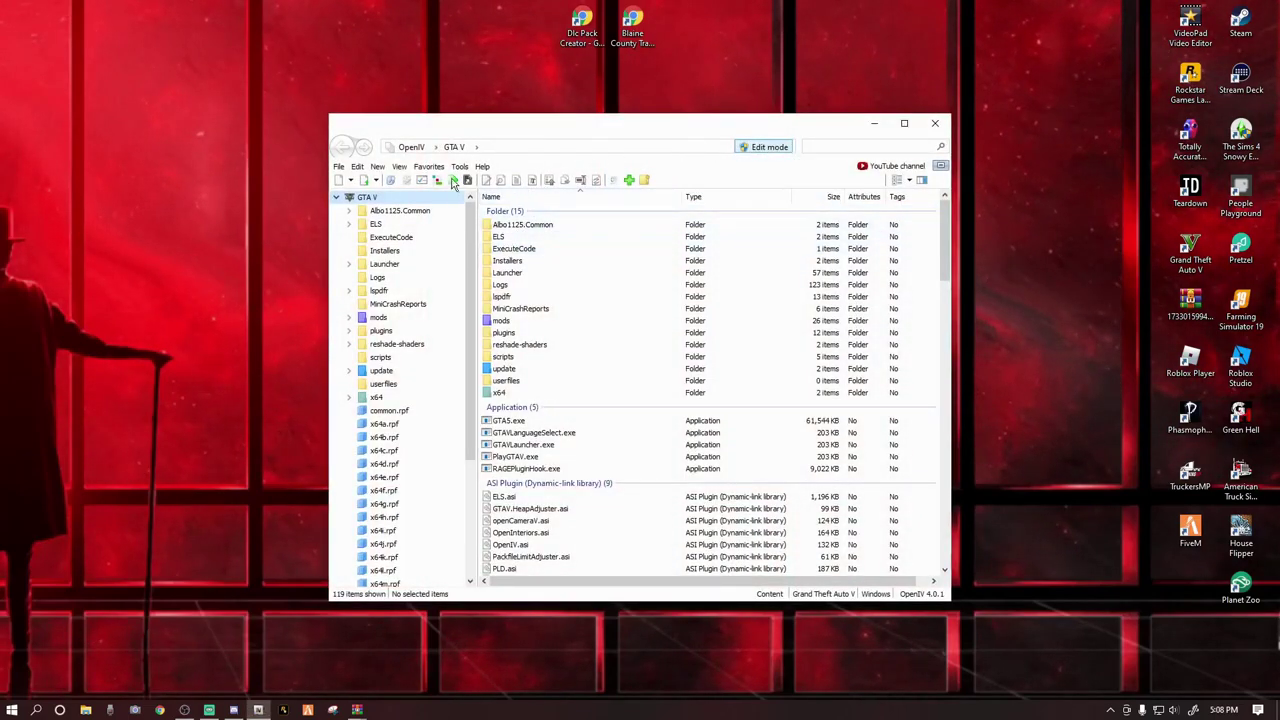
Set OpenIV's default work mode to Edit in the general options, then minimize OpenIV
{"action": "left_click", "coordinate": [460, 167]}
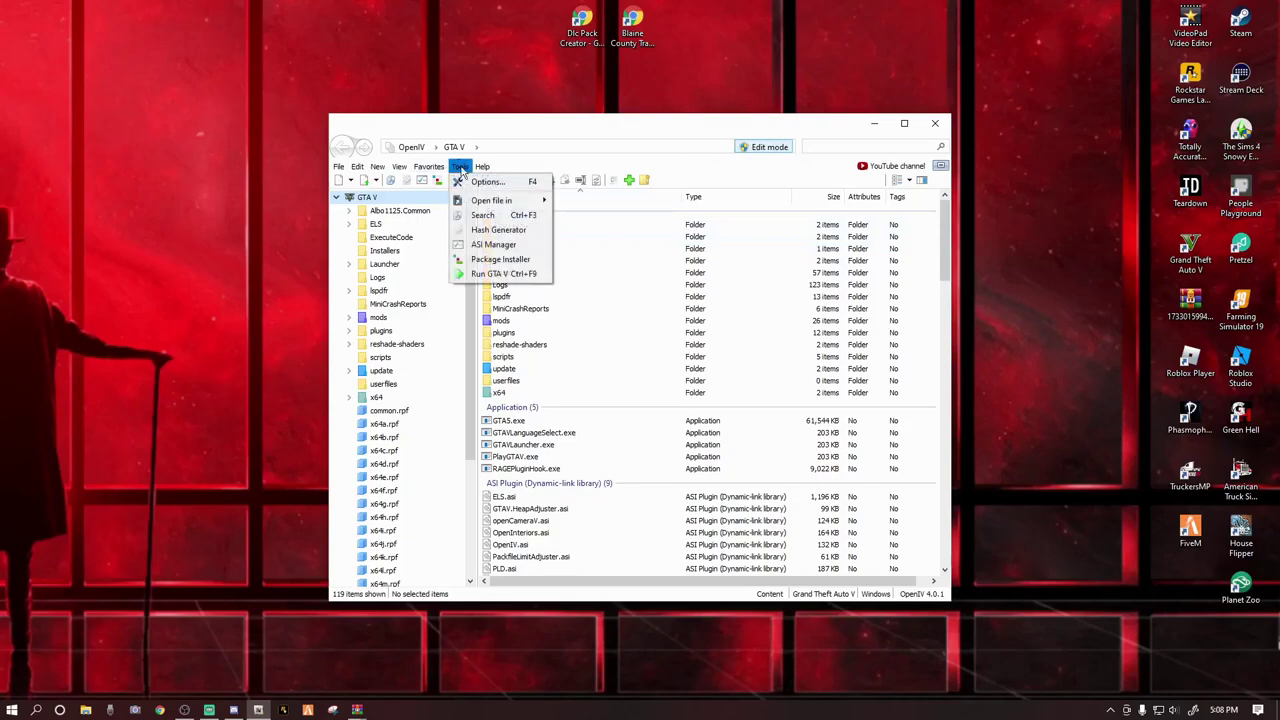
{"action": "left_click", "coordinate": [476, 181]}
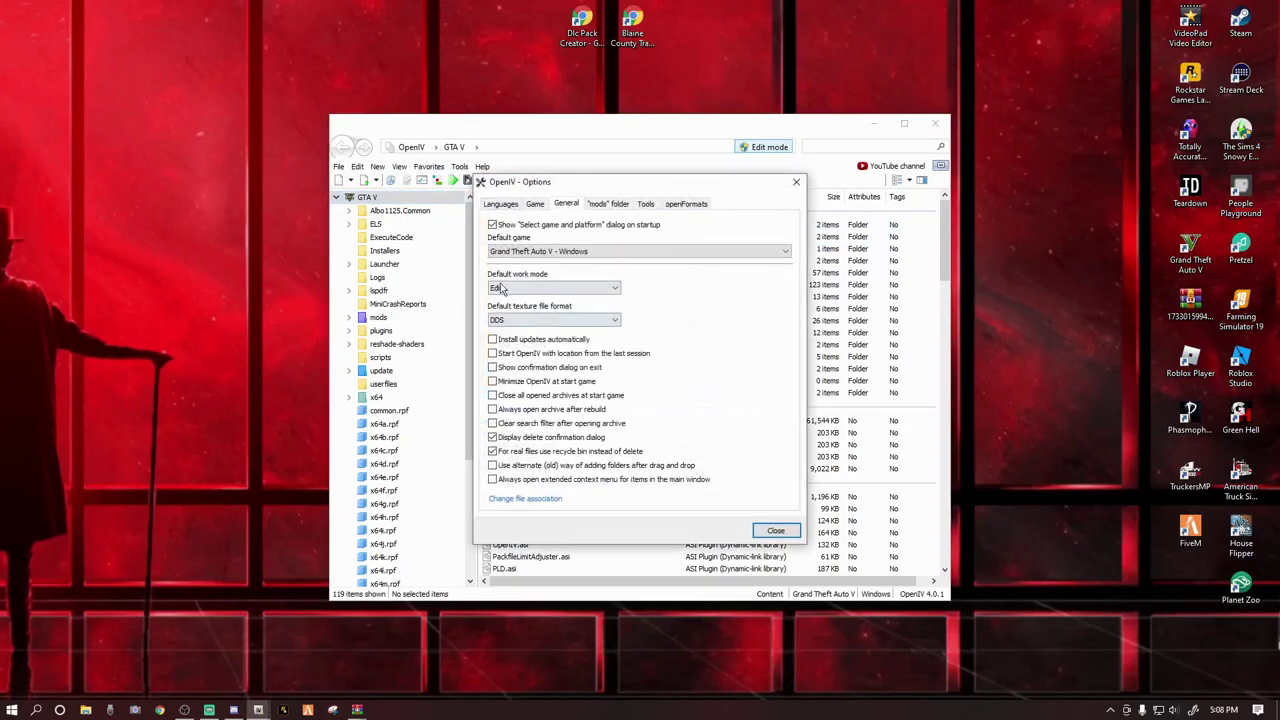
{"action": "left_click", "coordinate": [616, 288]}
{"action": "left_click", "coordinate": [503, 300]}
{"action": "left_click", "coordinate": [776, 531]}
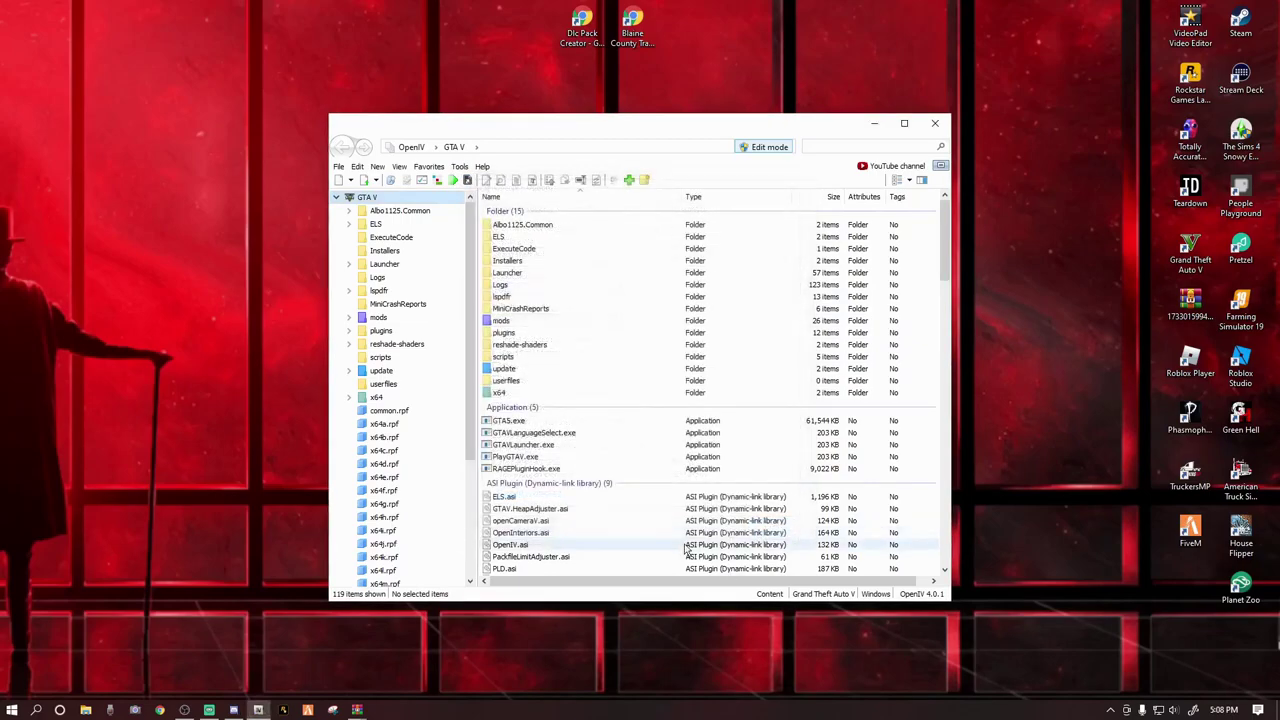
{"action": "left_click_drag", "start_coordinate": [704, 134], "coordinate": [530, 128]}
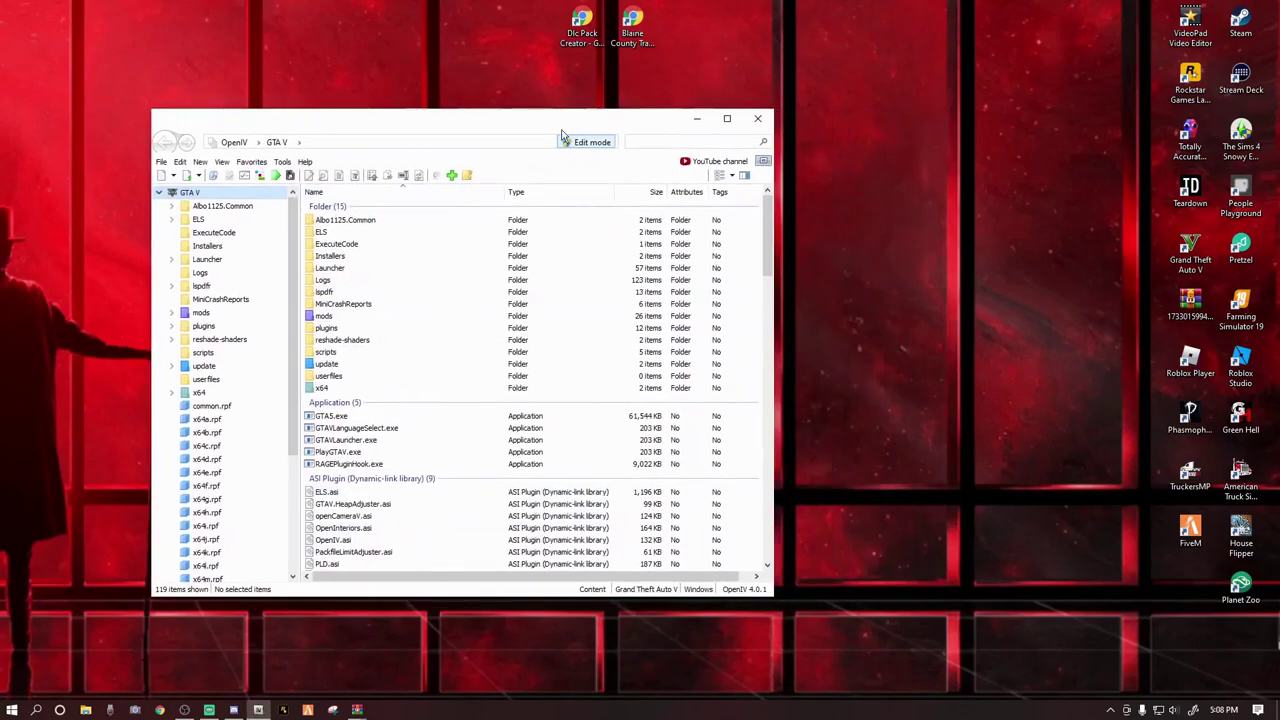
{"action": "left_click", "coordinate": [697, 122]}
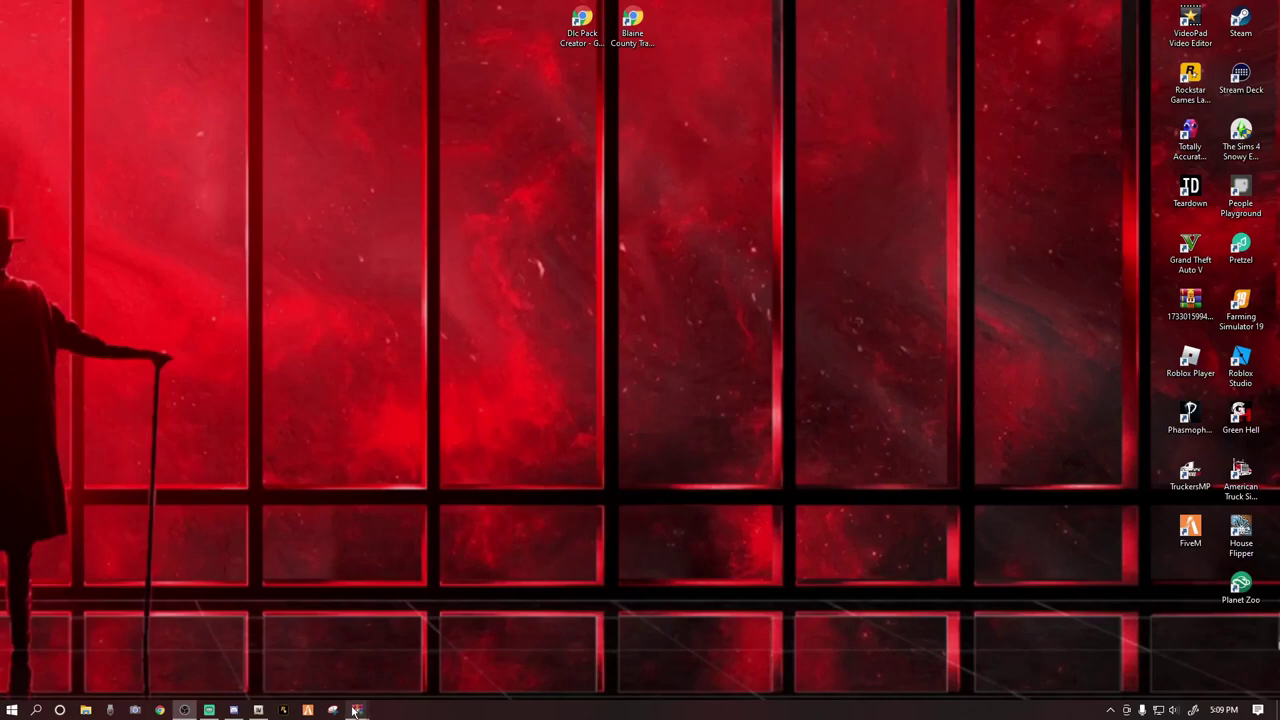
Launch DlcCreator.exe from the DlcPackCreator v.1.1 folder in the WinRAR archive, then close the archive window
{"action": "mouse_move", "coordinate": [356, 711]}
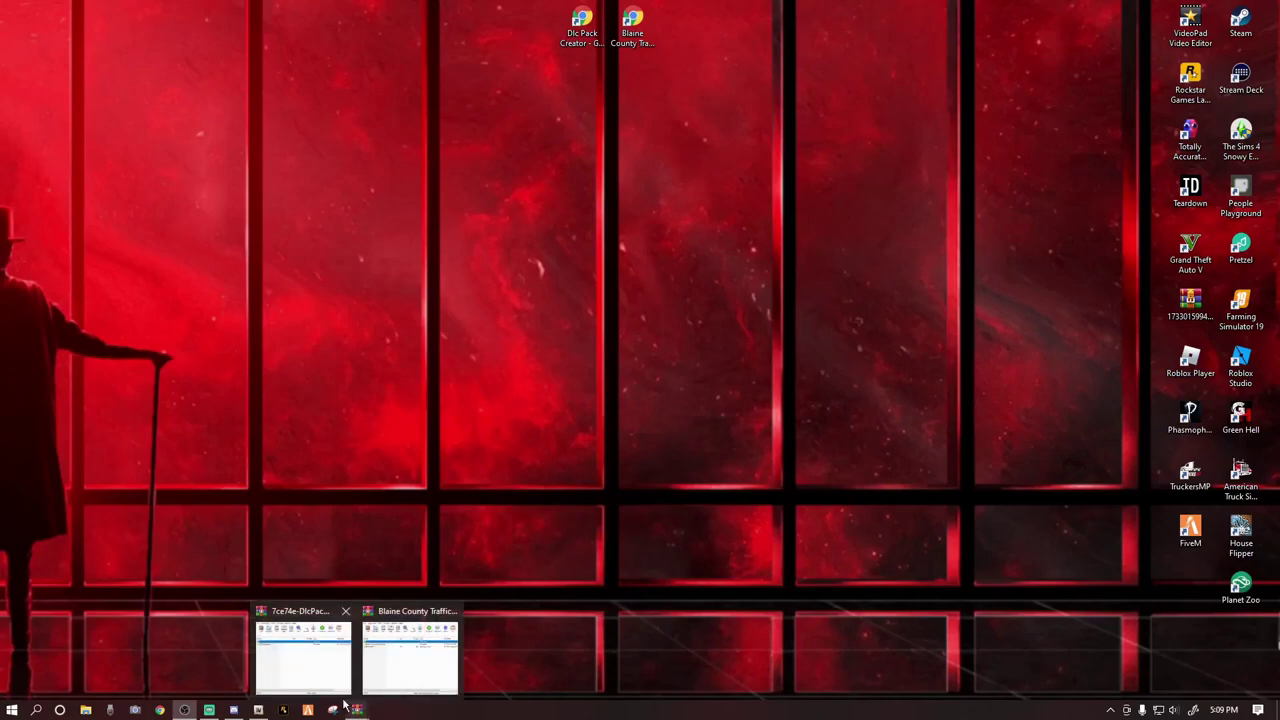
{"action": "left_click", "coordinate": [315, 660]}
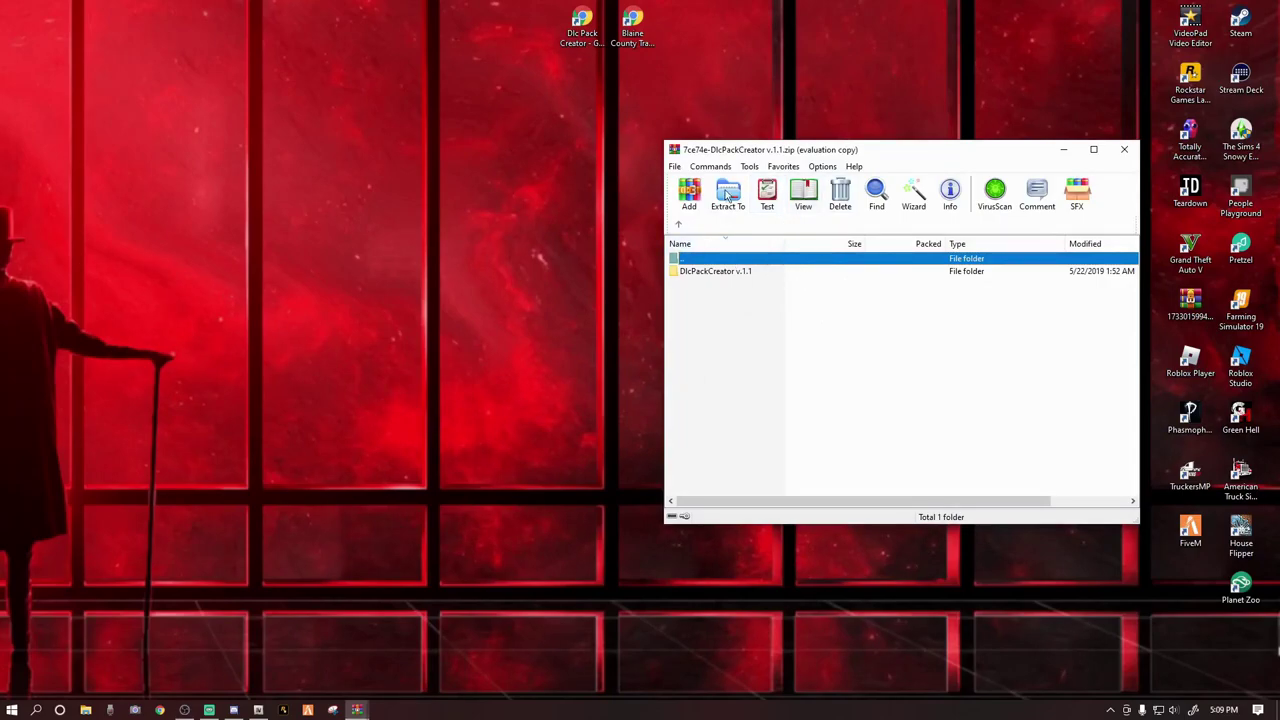
{"action": "double_click", "coordinate": [711, 275]}
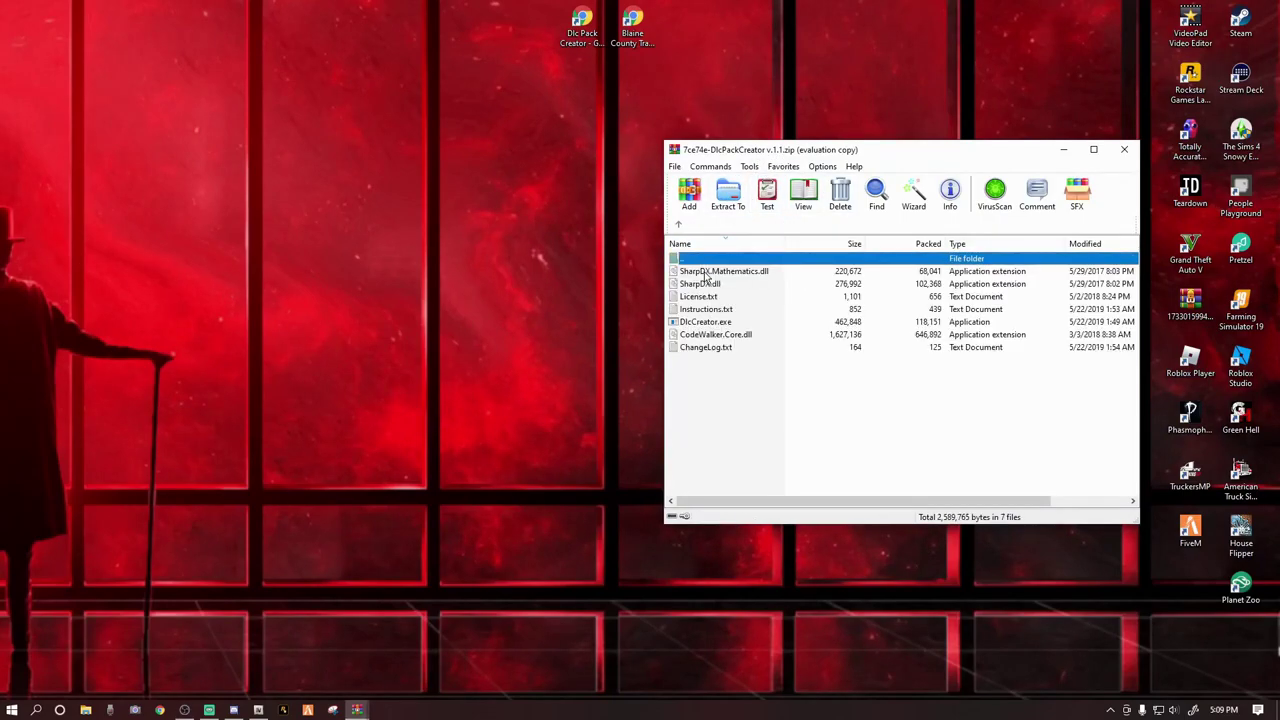
{"action": "double_click", "coordinate": [716, 324]}
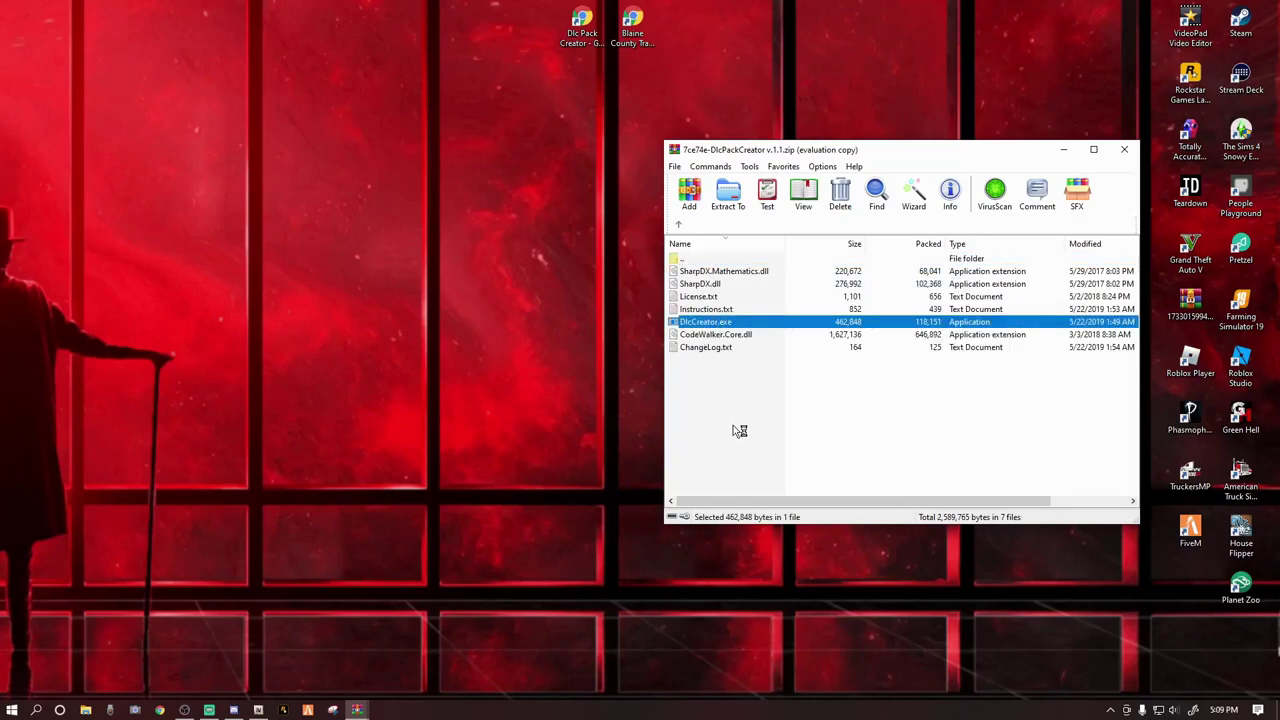
{"action": "left_click_drag", "start_coordinate": [614, 314], "coordinate": [440, 161]}
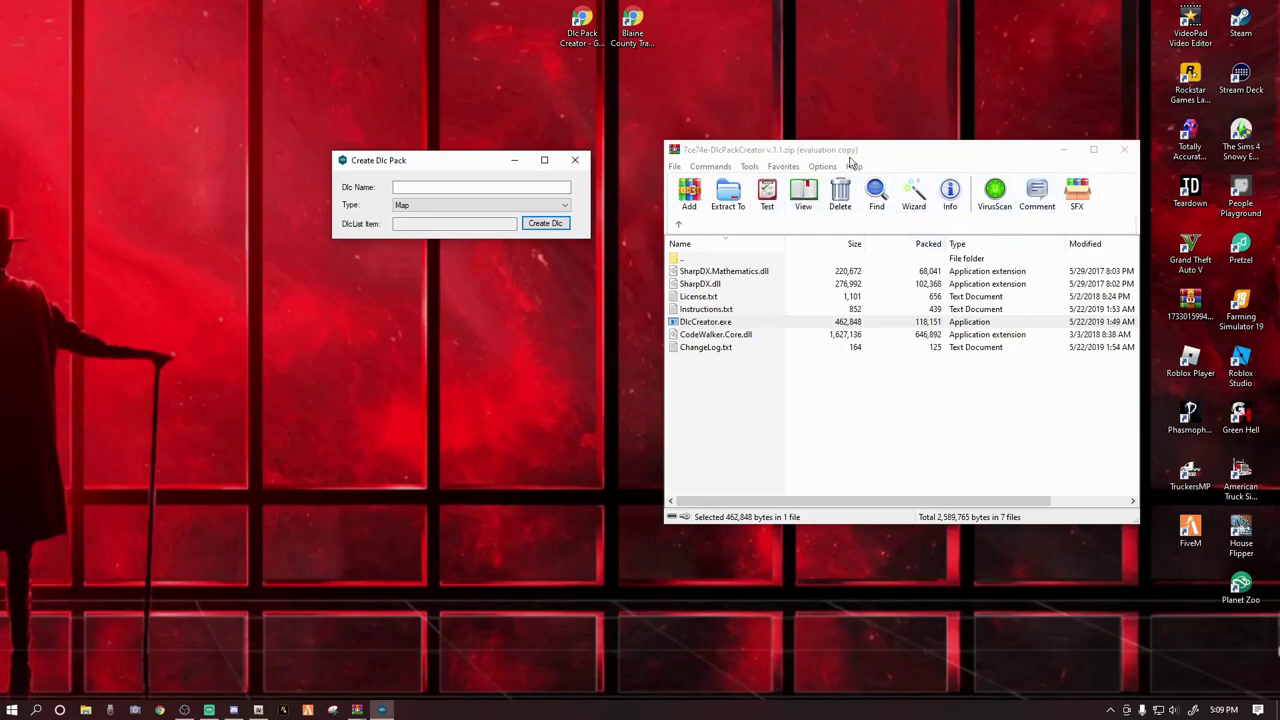
{"action": "left_click", "coordinate": [1125, 151]}
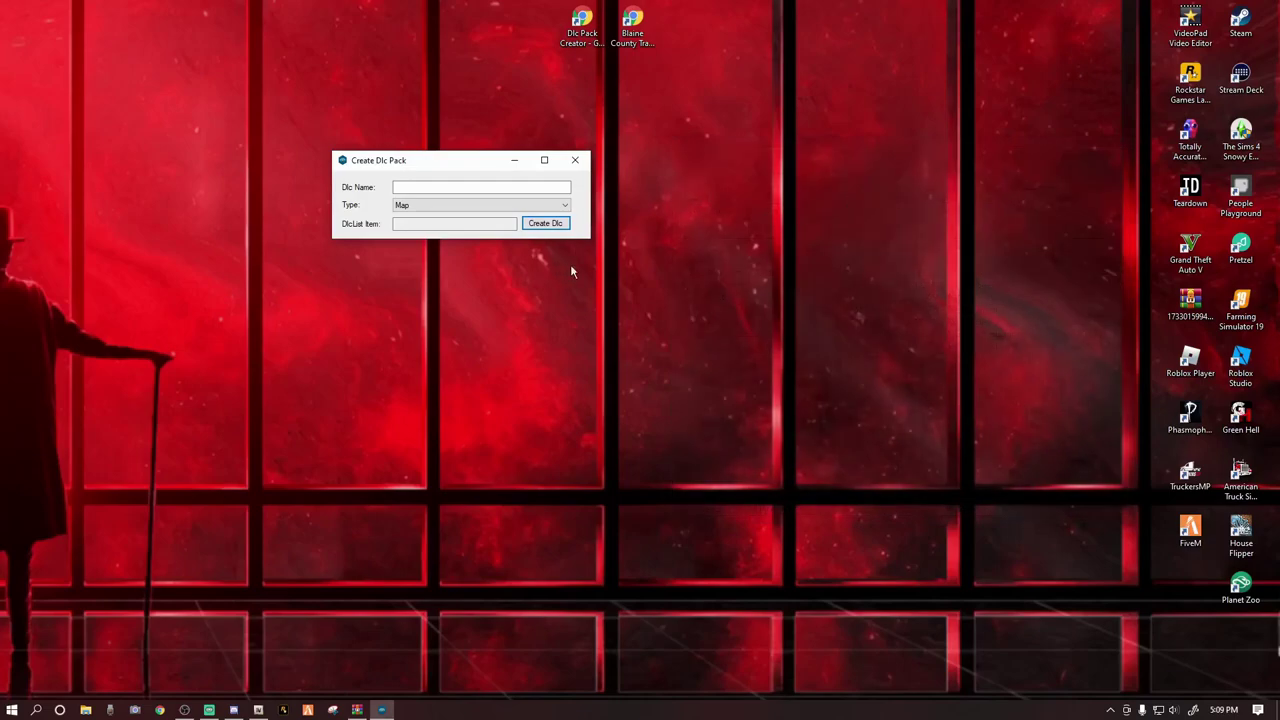
Create a Map-type DLC pack named bctraffic and save it to the Desktop
{"action": "left_click", "coordinate": [430, 186]}
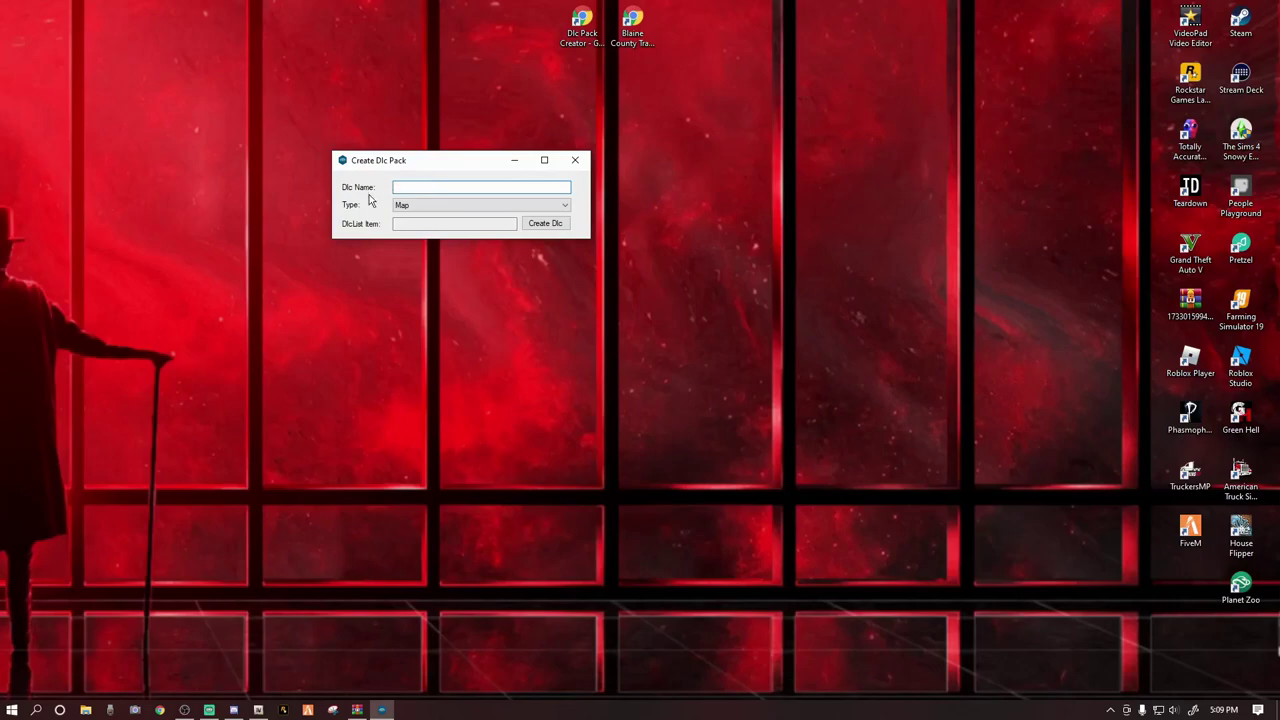
{"action": "type", "text": "bctraffic"}
{"action": "left_click", "coordinate": [564, 207]}
{"action": "left_click", "coordinate": [418, 216]}
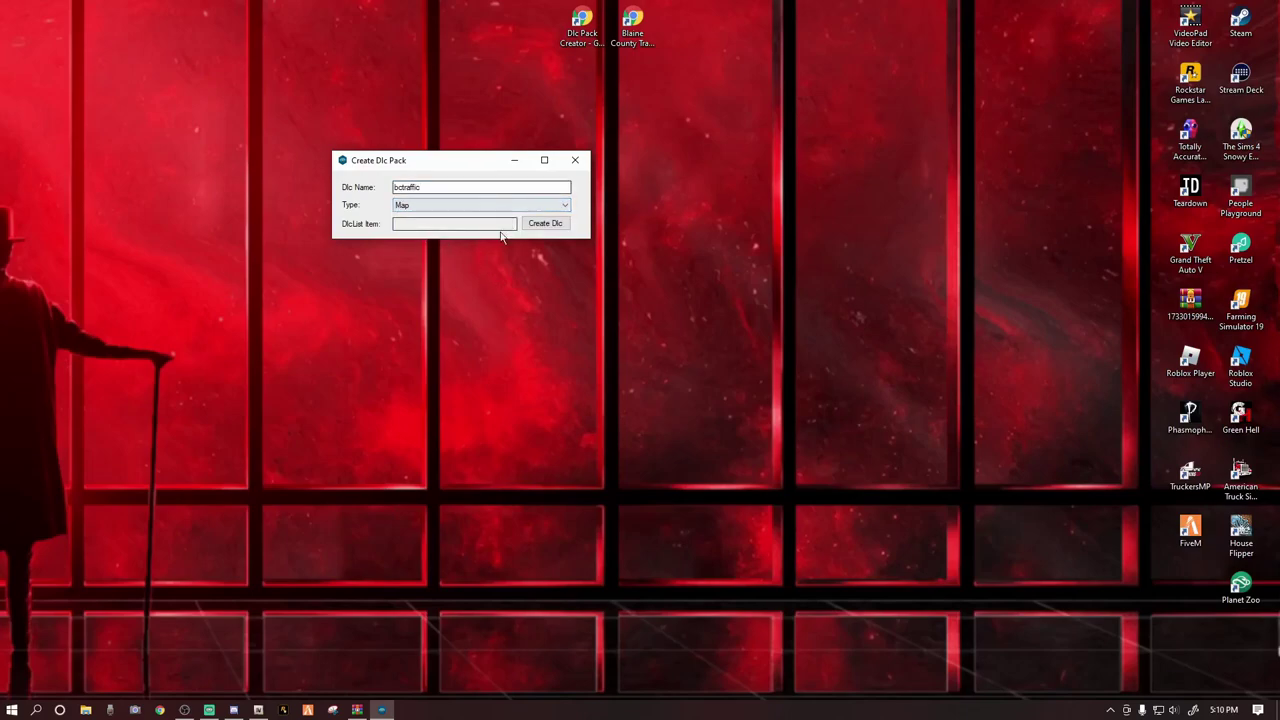
{"action": "left_click", "coordinate": [549, 226]}
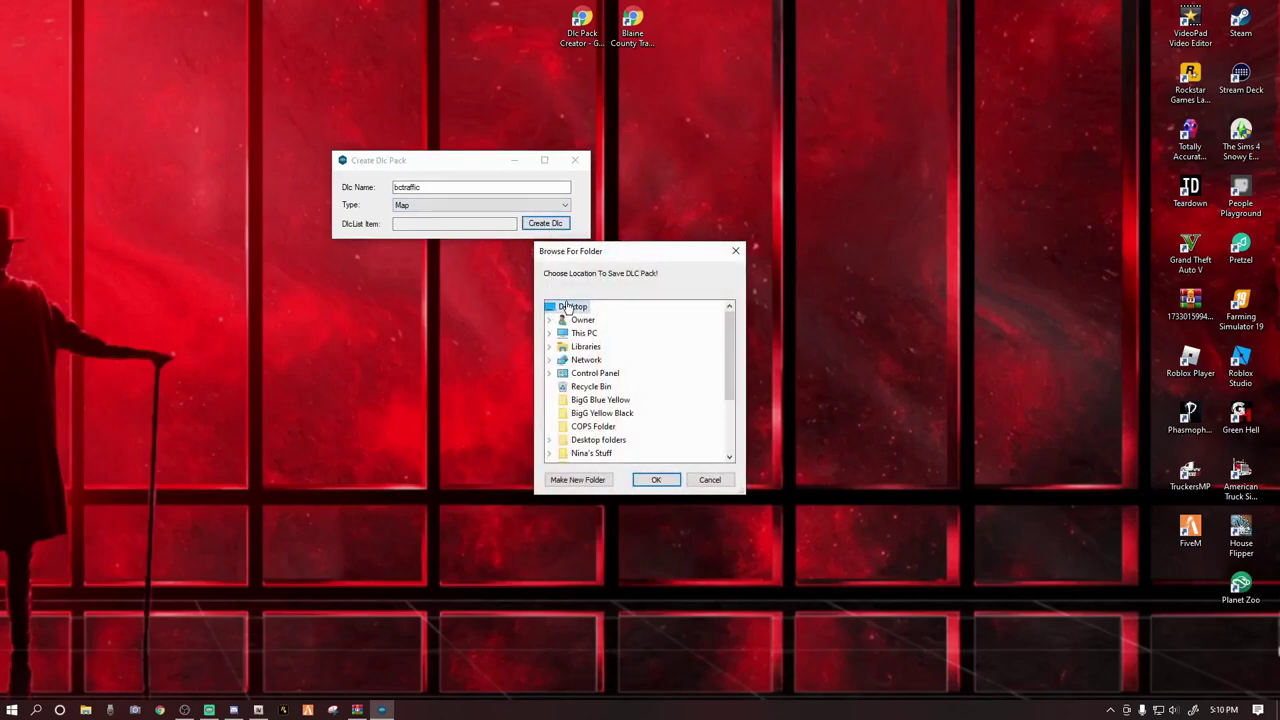
{"action": "left_click", "coordinate": [659, 481]}
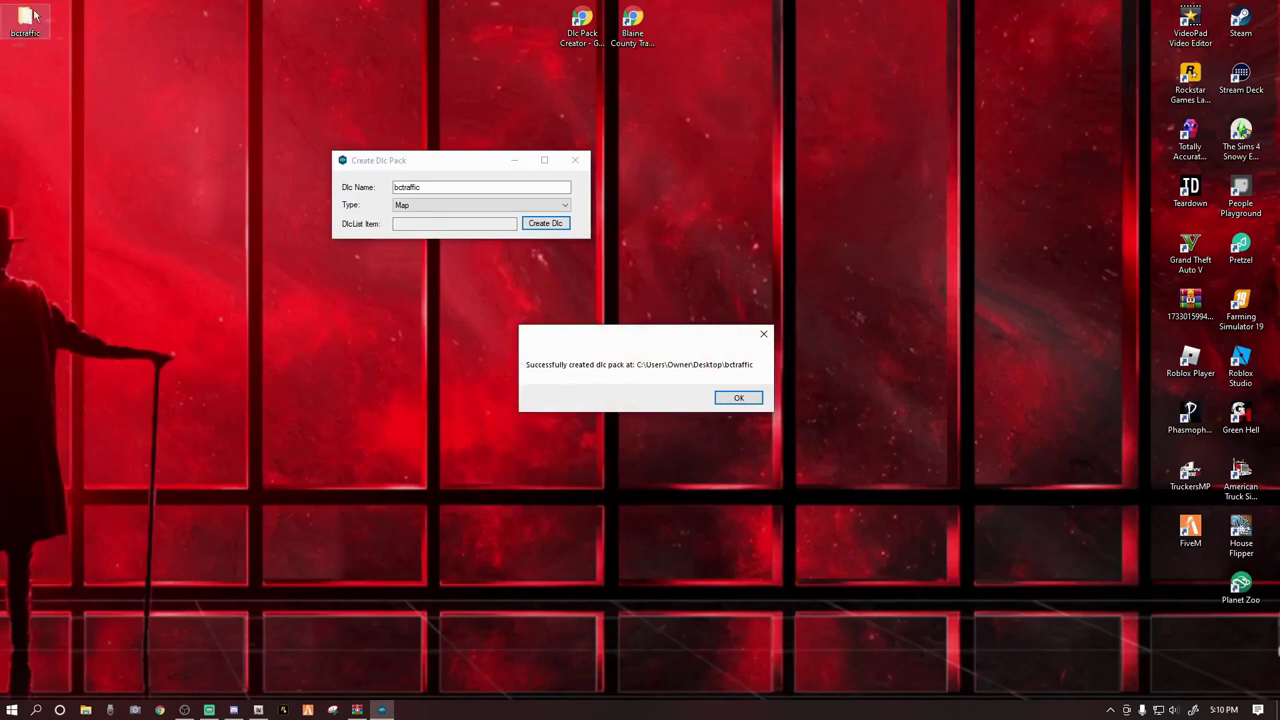
Move the new bctraffic folder next to the desktop's shortcut icons and close the DLC pack creator
{"action": "left_click_drag", "start_coordinate": [12, 22], "coordinate": [1084, 38]}
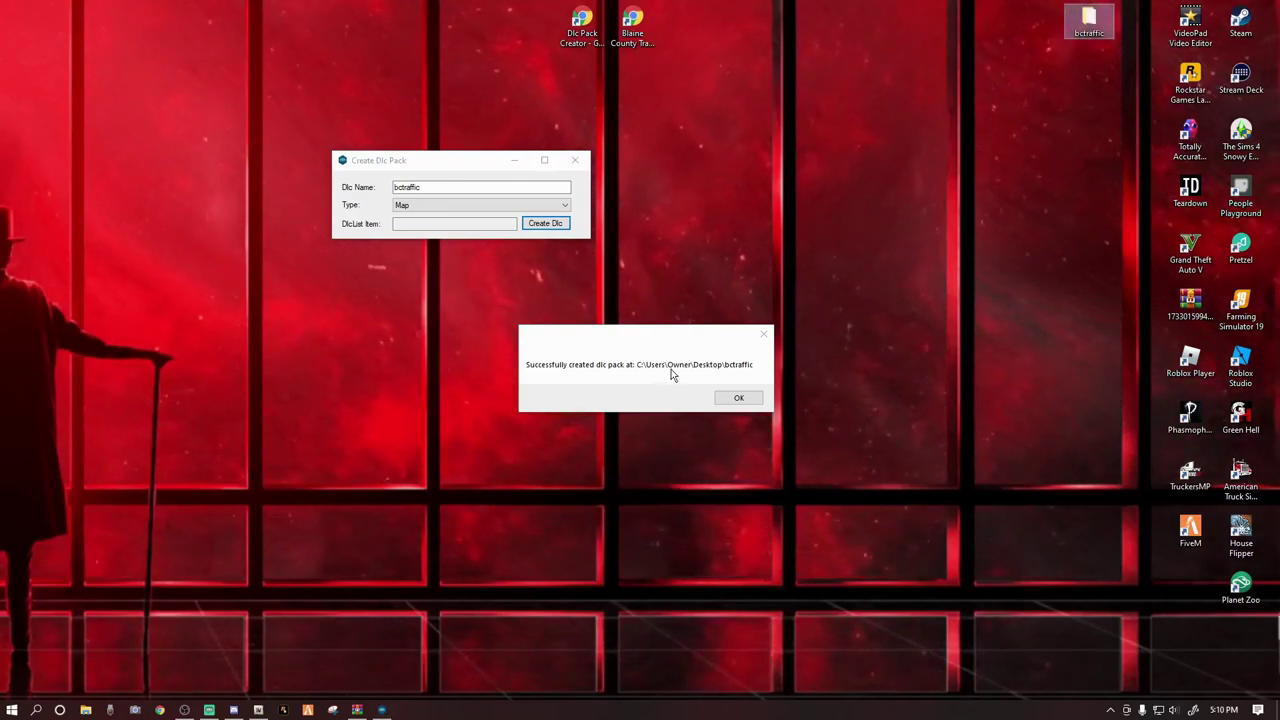
{"action": "left_click", "coordinate": [736, 399]}
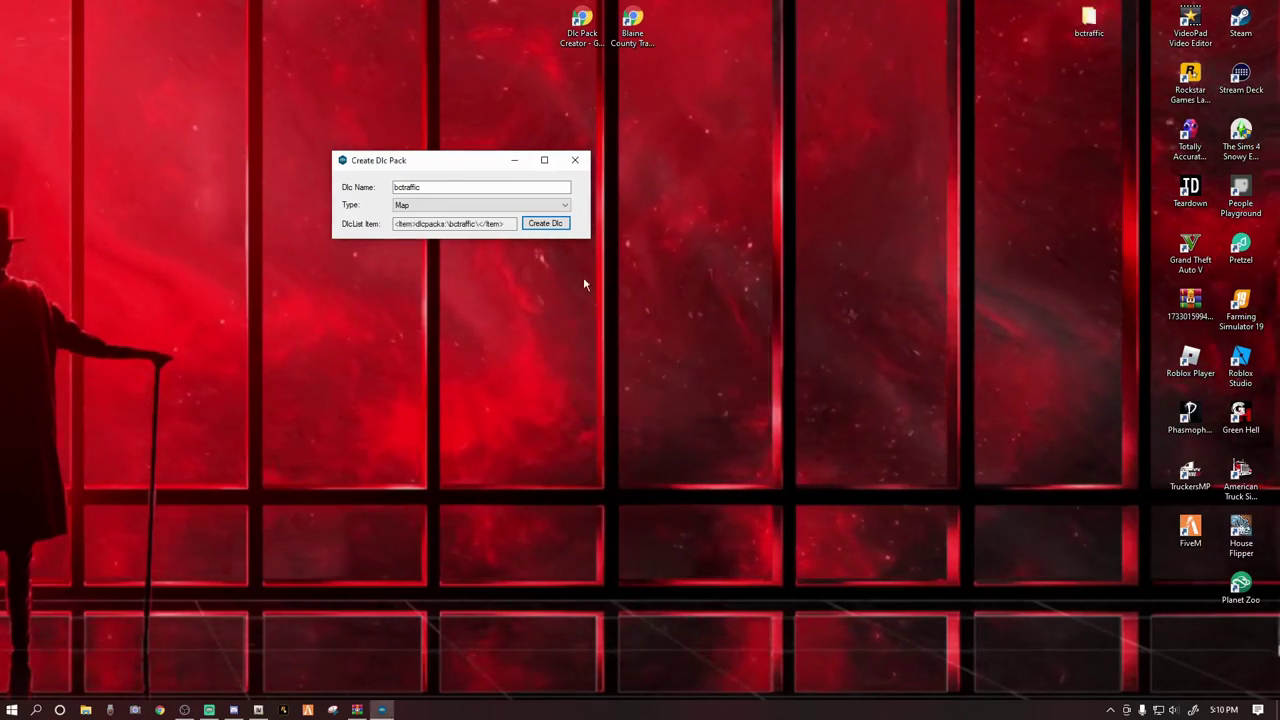
{"action": "left_click", "coordinate": [576, 161]}
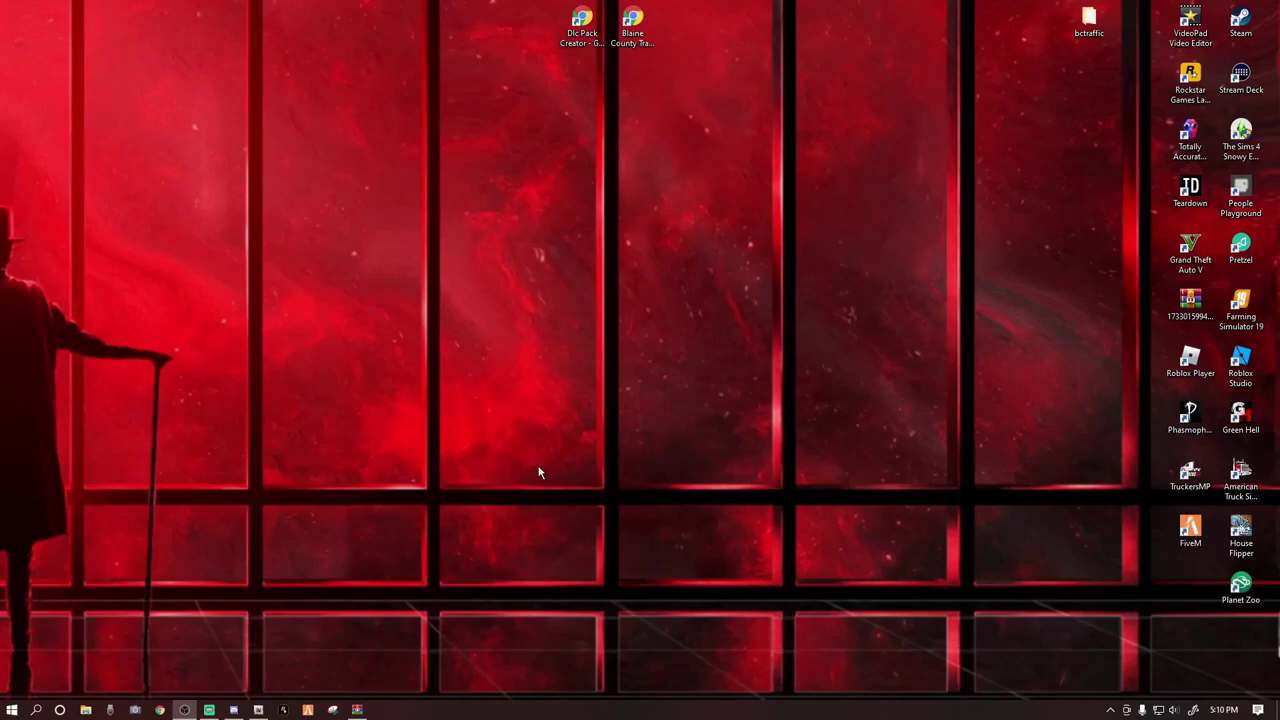
Return to OpenIV and go to the mods\update\x64\dlcpacks folder
{"action": "left_click", "coordinate": [258, 709]}
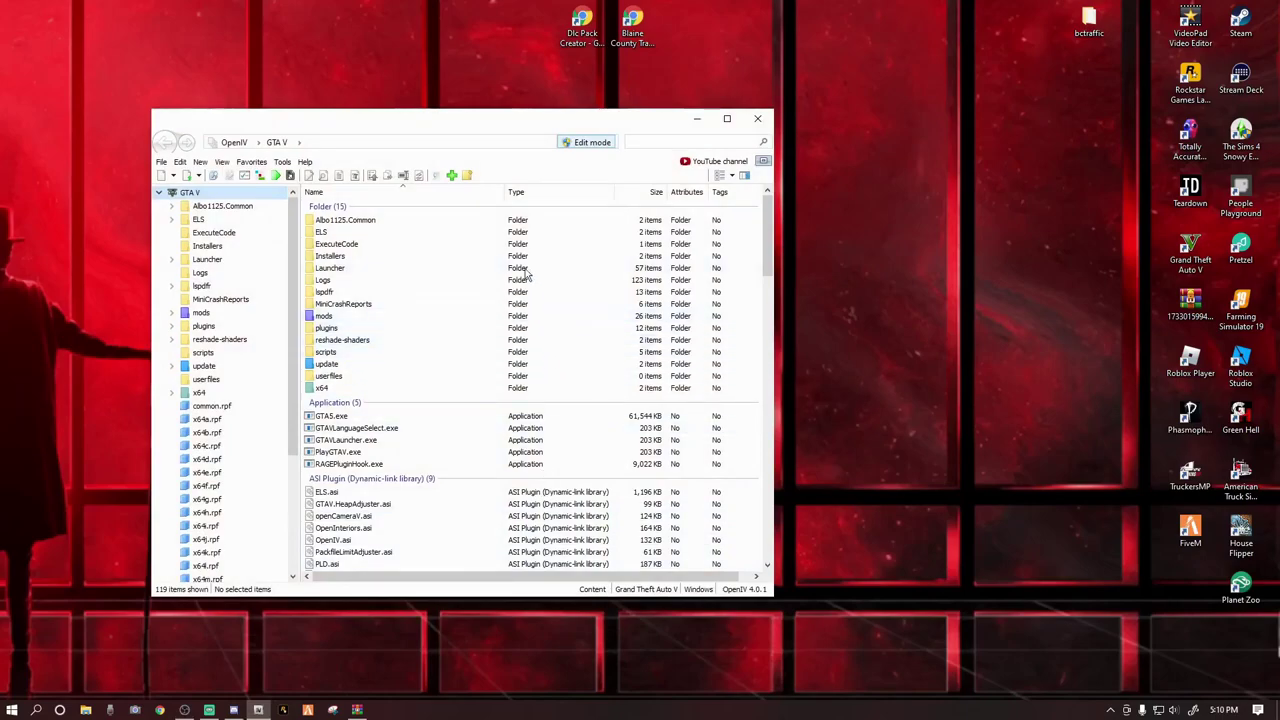
{"action": "left_click_drag", "start_coordinate": [503, 140], "coordinate": [381, 160]}
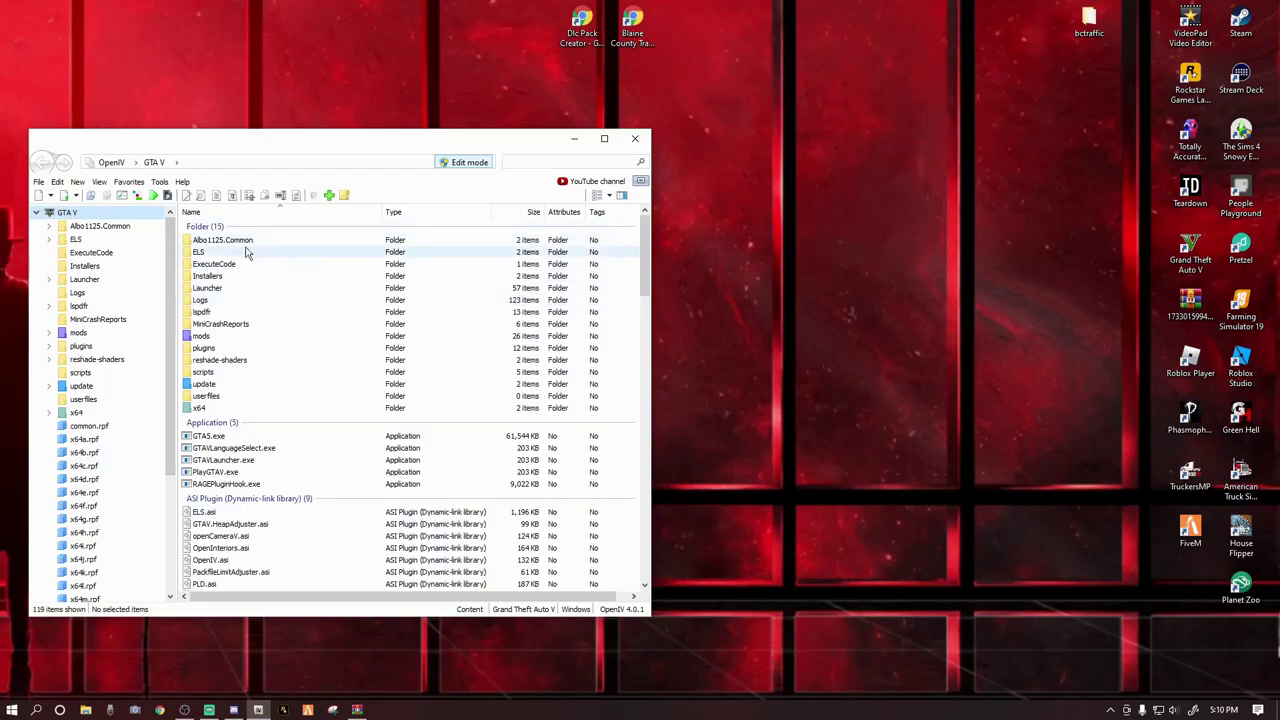
{"action": "left_click", "coordinate": [207, 339]}
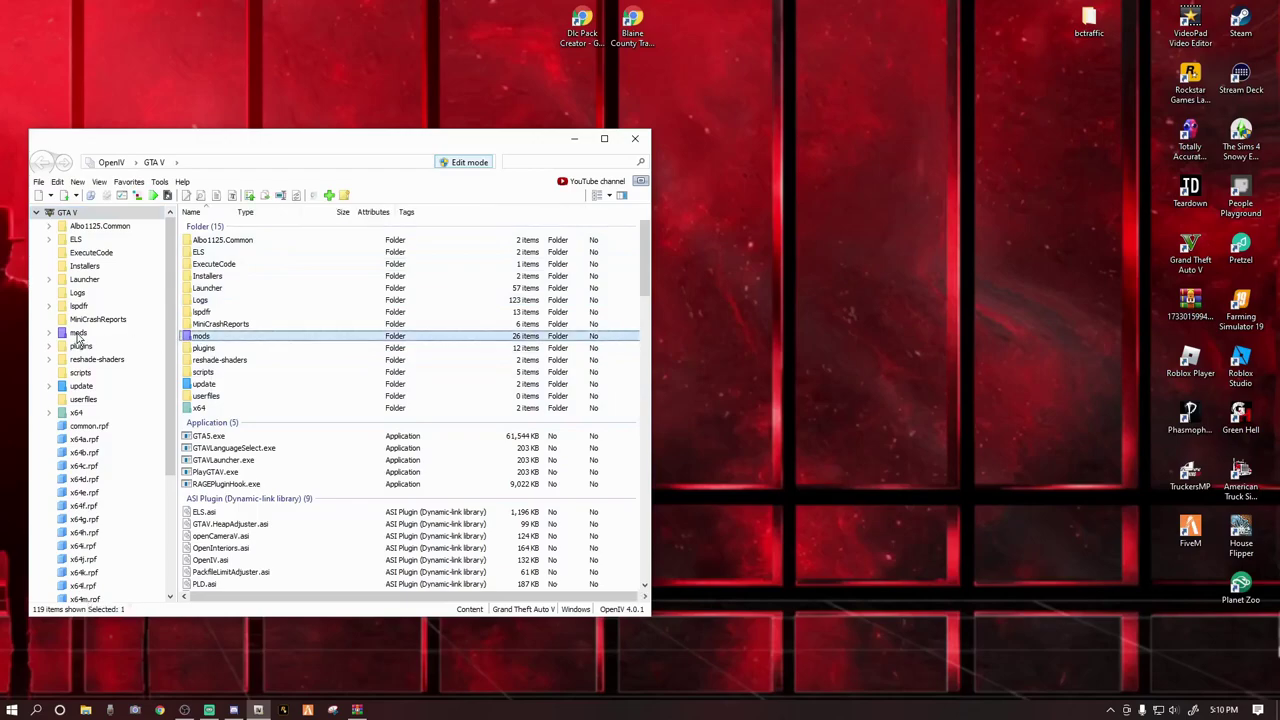
{"action": "double_click", "coordinate": [208, 341]}
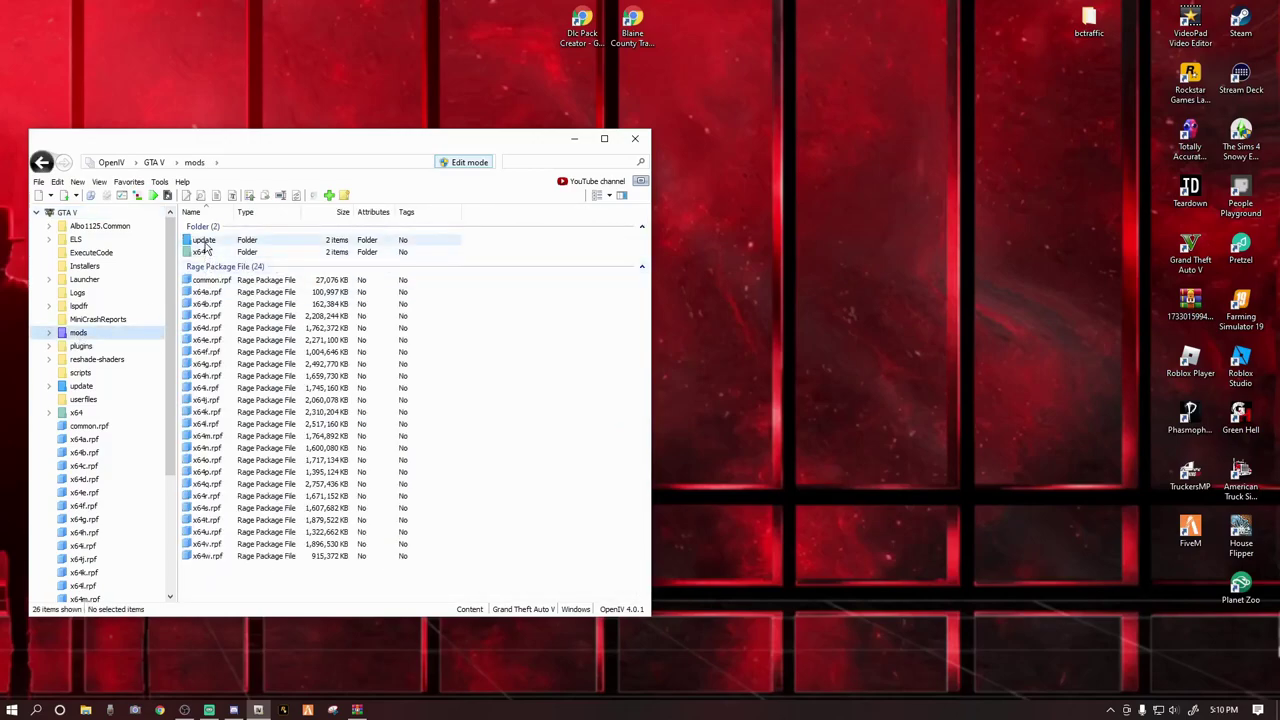
{"action": "double_click", "coordinate": [205, 244]}
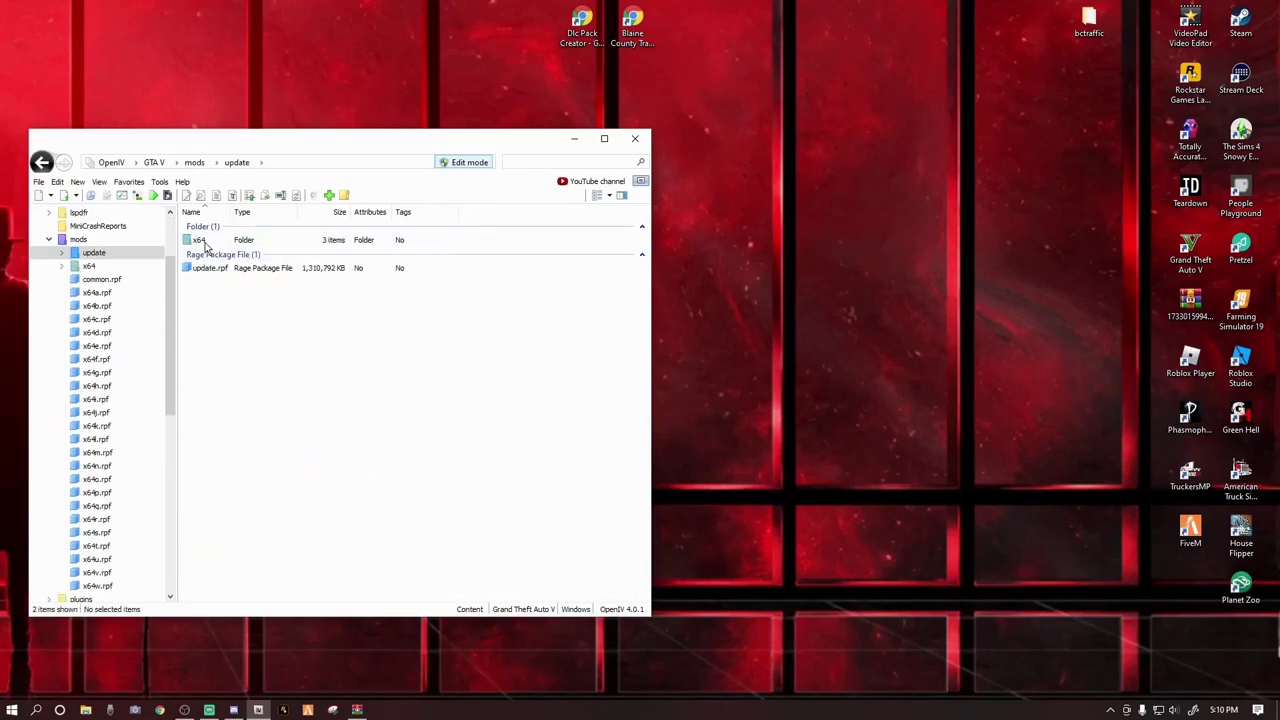
{"action": "double_click", "coordinate": [205, 244]}
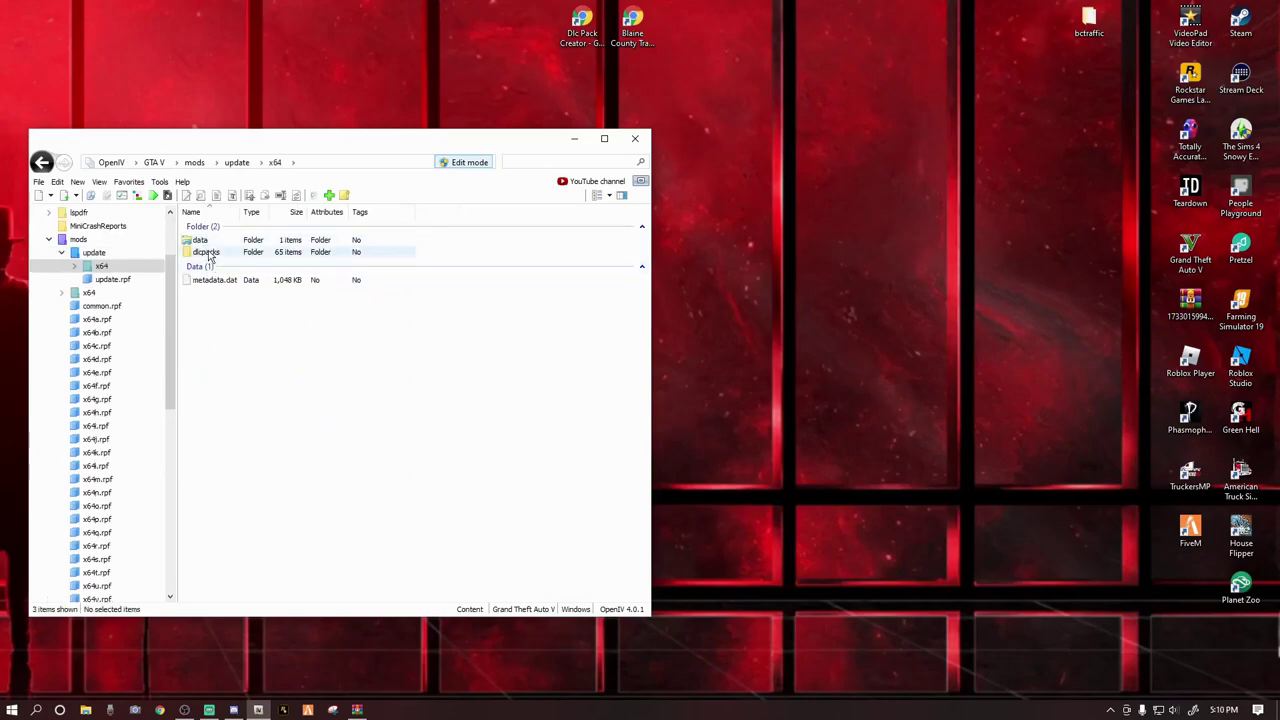
{"action": "double_click", "coordinate": [206, 252]}
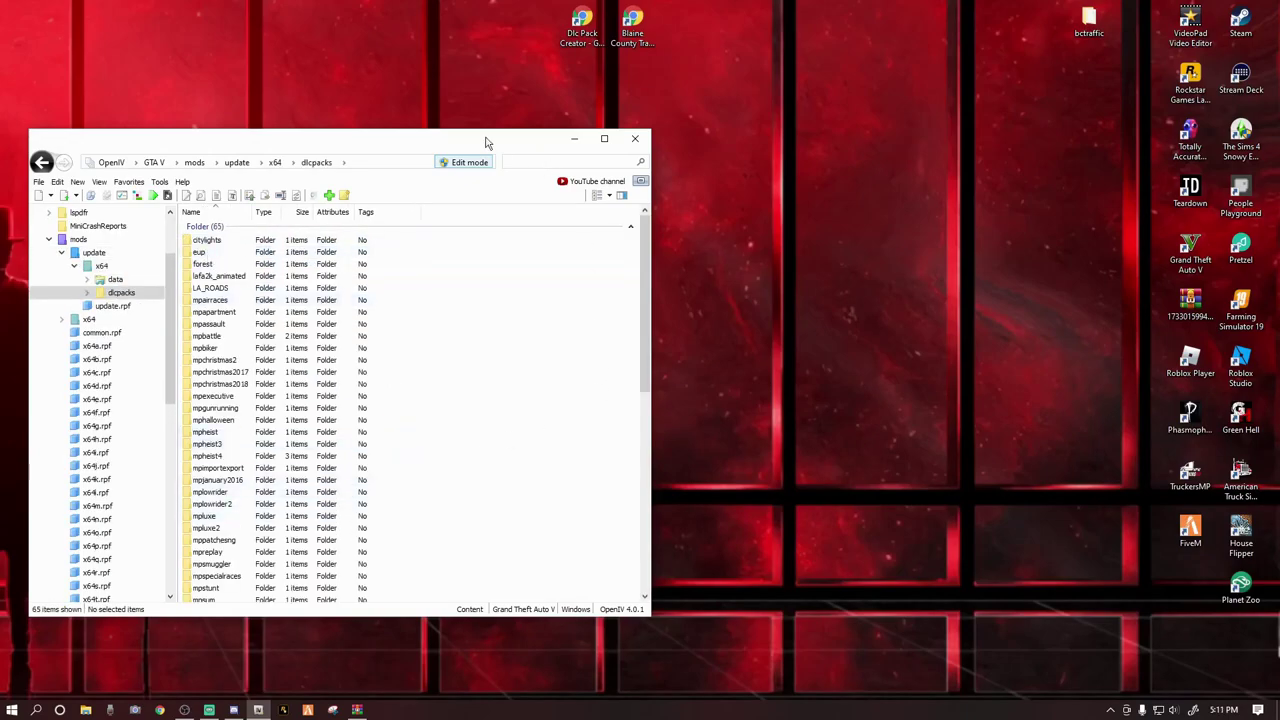
Enlarge the OpenIV window and add the bctraffic folder from the desktop to dlcpacks
{"action": "left_click_drag", "start_coordinate": [457, 137], "coordinate": [463, 110]}
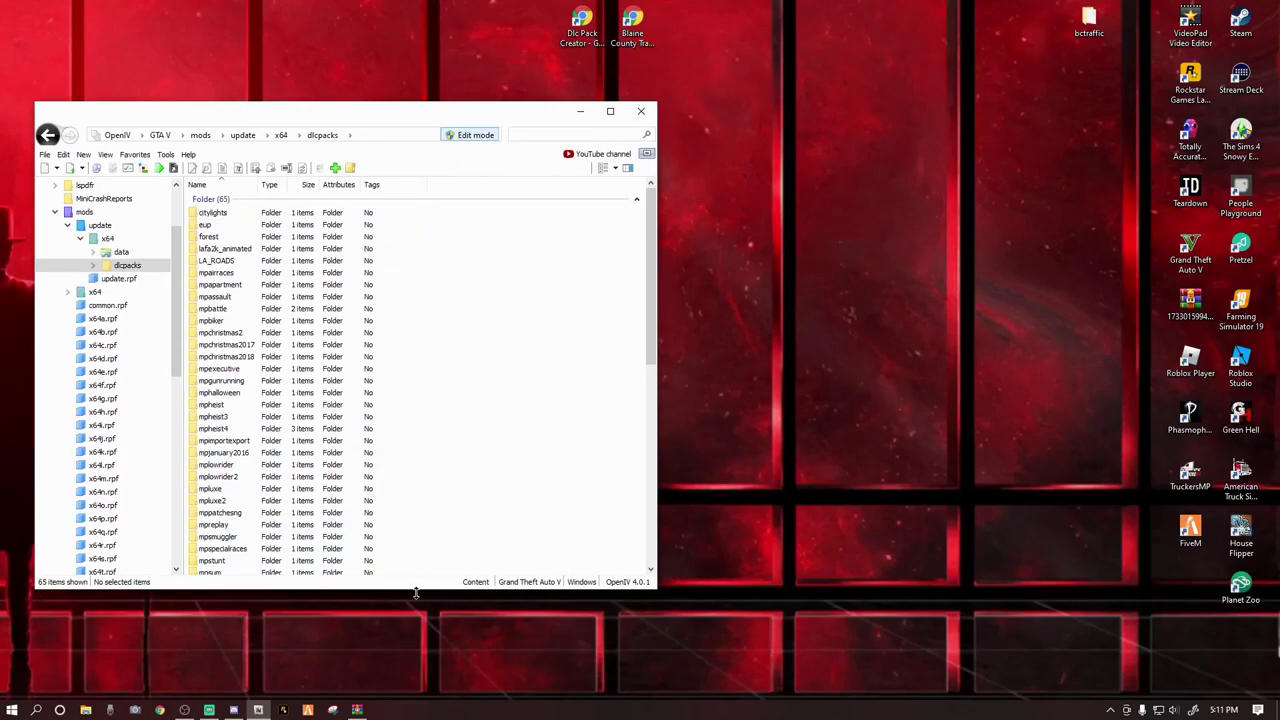
{"action": "left_click_drag", "start_coordinate": [416, 592], "coordinate": [416, 664]}
{"action": "left_click_drag", "start_coordinate": [1089, 22], "coordinate": [886, 318]}
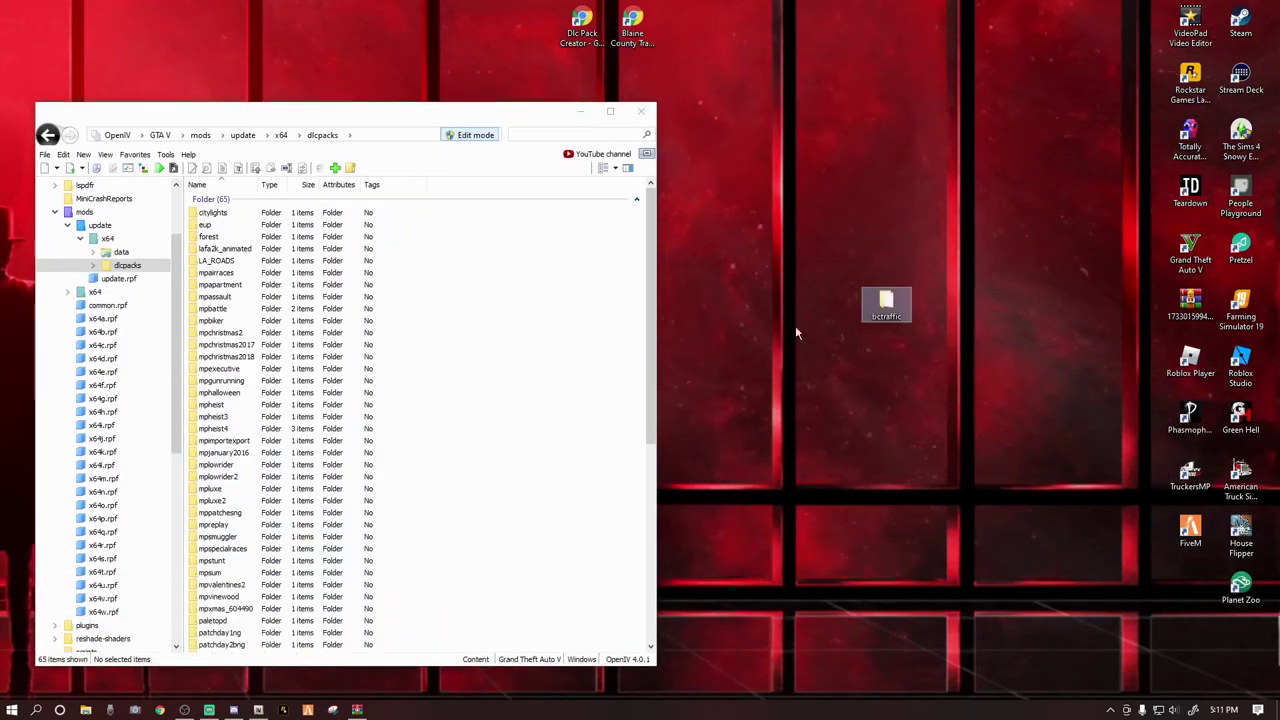
{"action": "left_click_drag", "start_coordinate": [866, 314], "coordinate": [650, 440]}
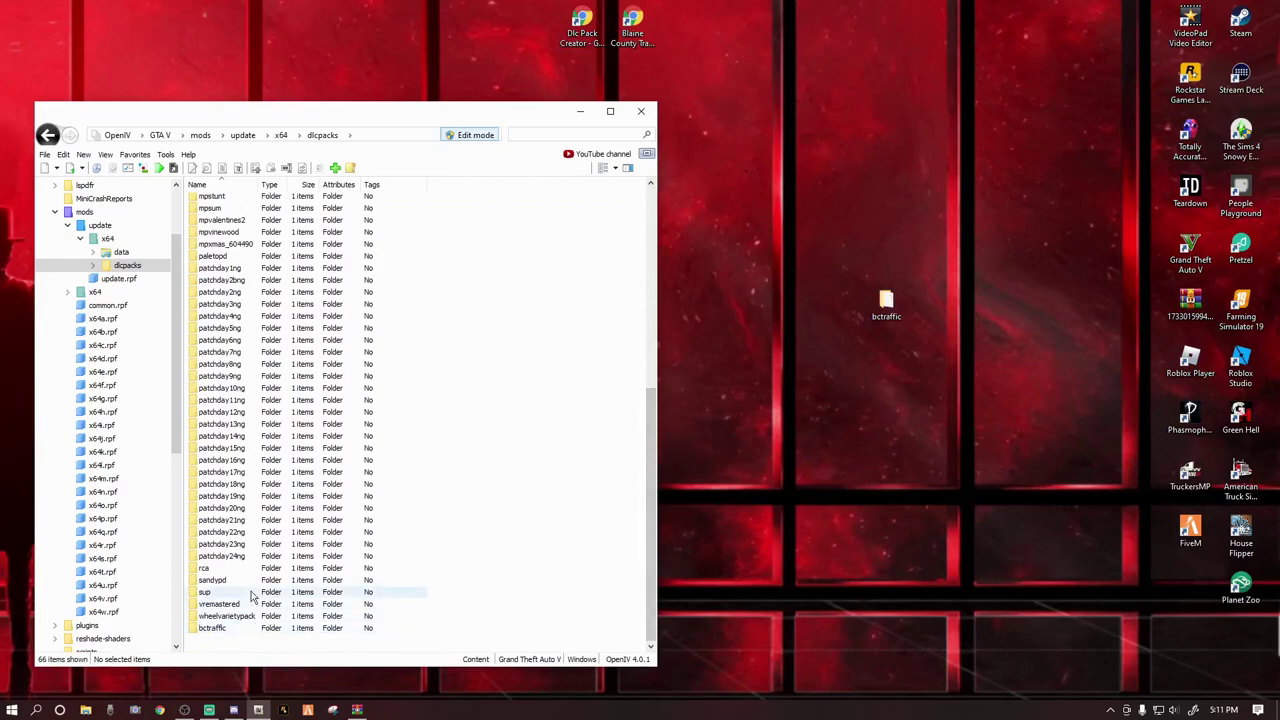
Open the gta5 folder within the x64 folder of the dlc.rpf archive in bctraffic
{"action": "double_click", "coordinate": [213, 630]}
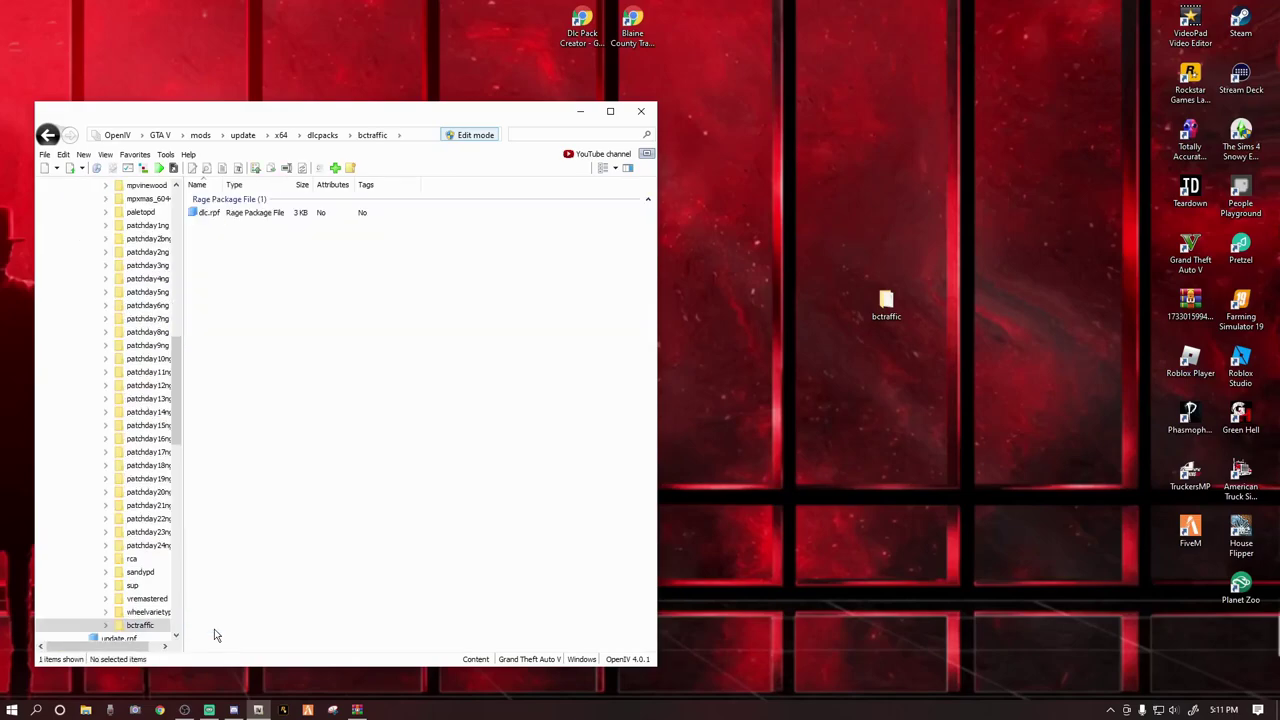
{"action": "double_click", "coordinate": [207, 213]}
{"action": "double_click", "coordinate": [204, 214]}
{"action": "double_click", "coordinate": [207, 214]}
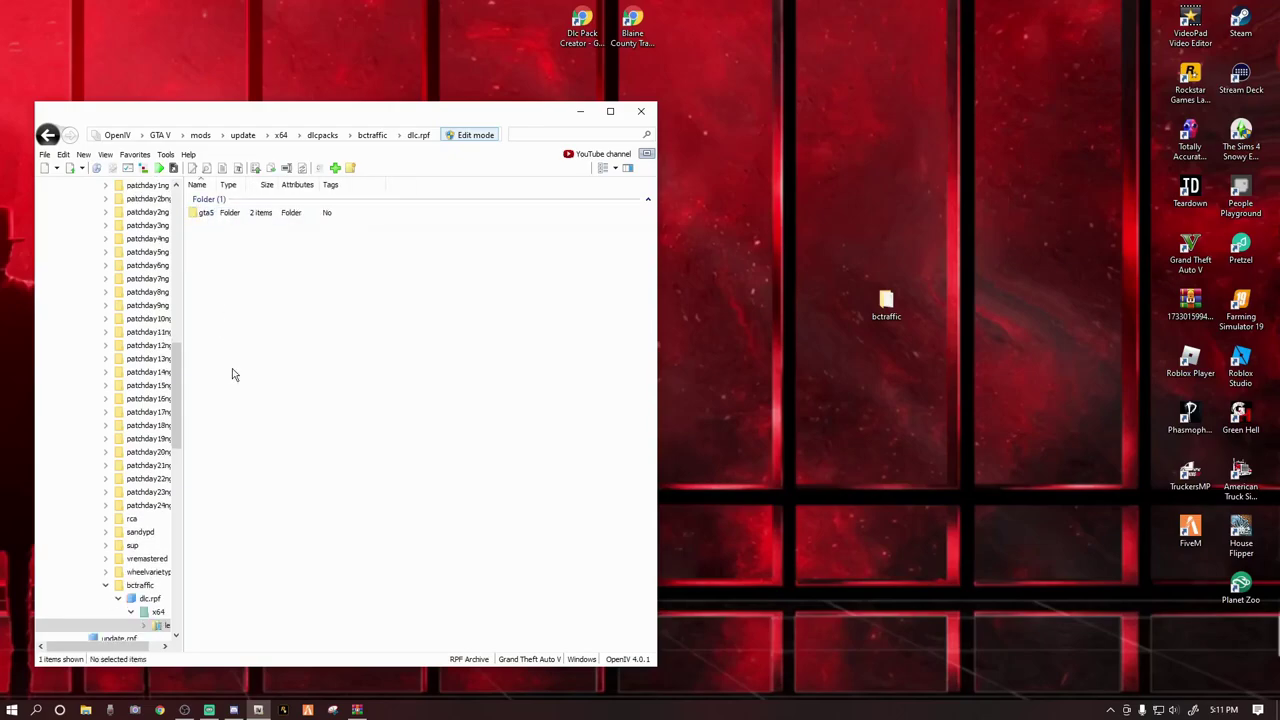
{"action": "double_click", "coordinate": [205, 214]}
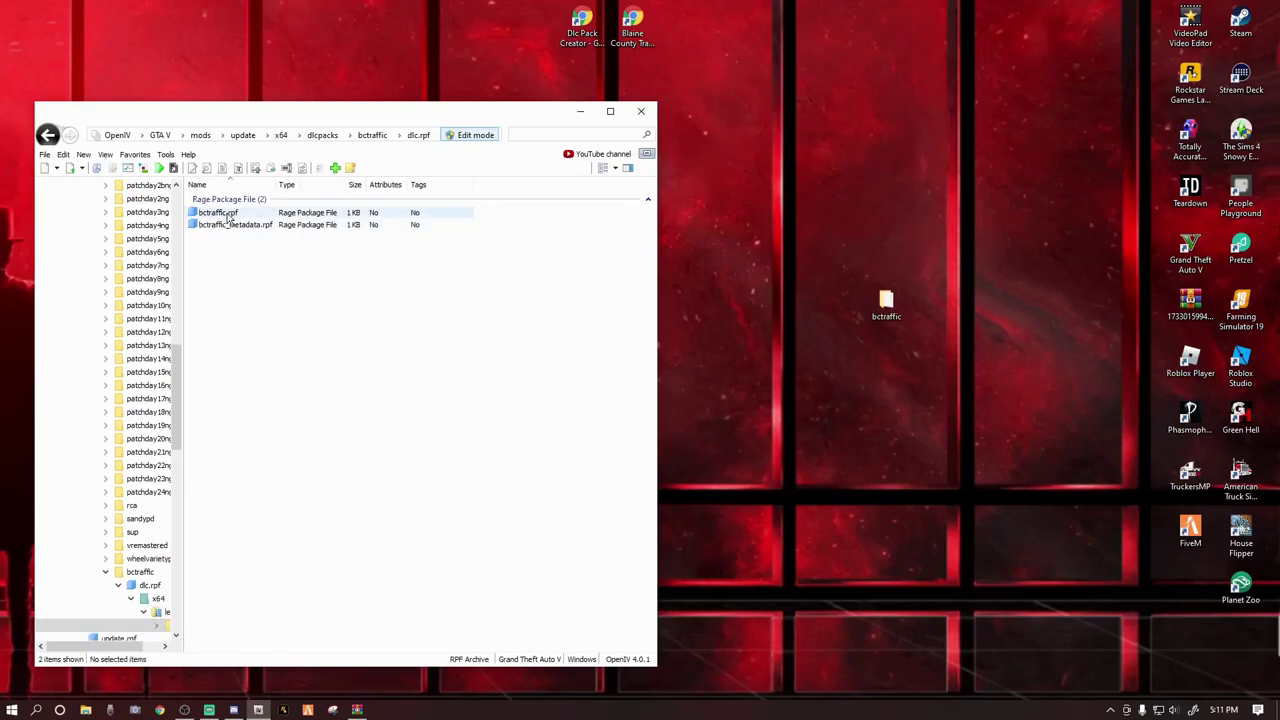
Open bctraffic.rpf, clear the desktop's bctraffic folder out of the way, and place the Blaine County Traffic Lights archive window beside OpenIV
{"action": "double_click", "coordinate": [217, 214]}
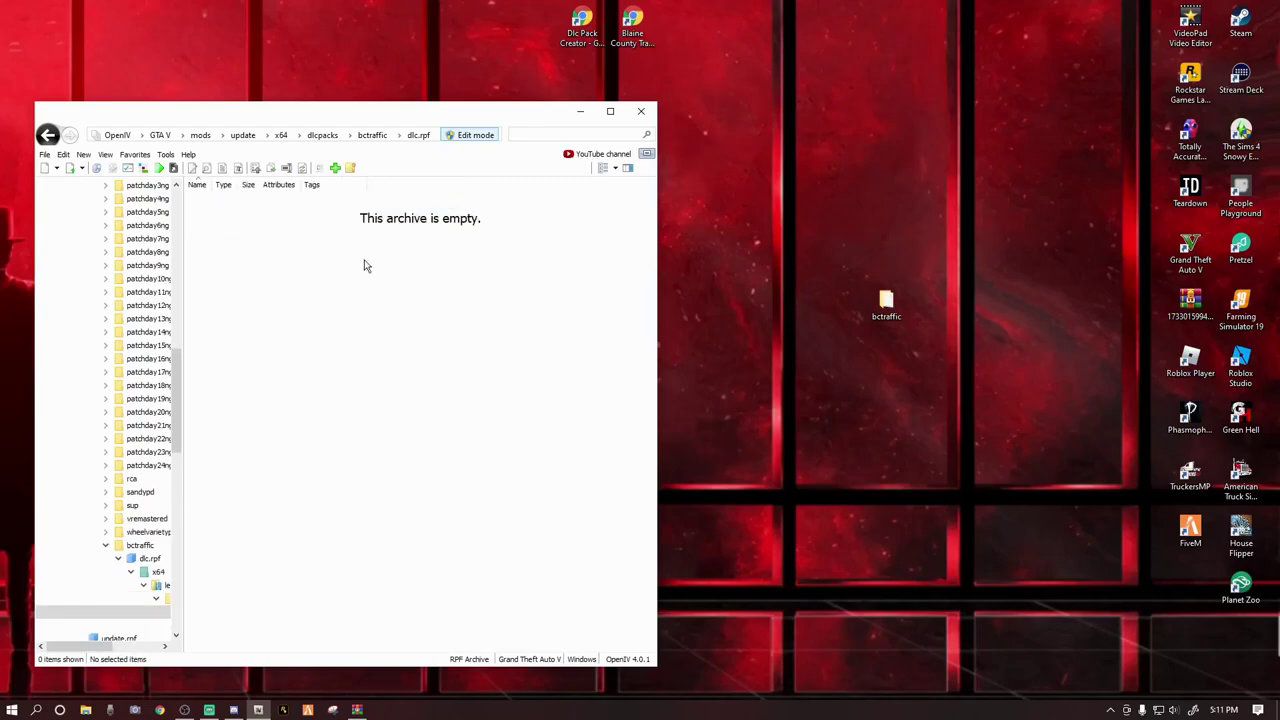
{"action": "left_click_drag", "start_coordinate": [886, 303], "coordinate": [480, 28]}
{"action": "mouse_move", "coordinate": [355, 710]}
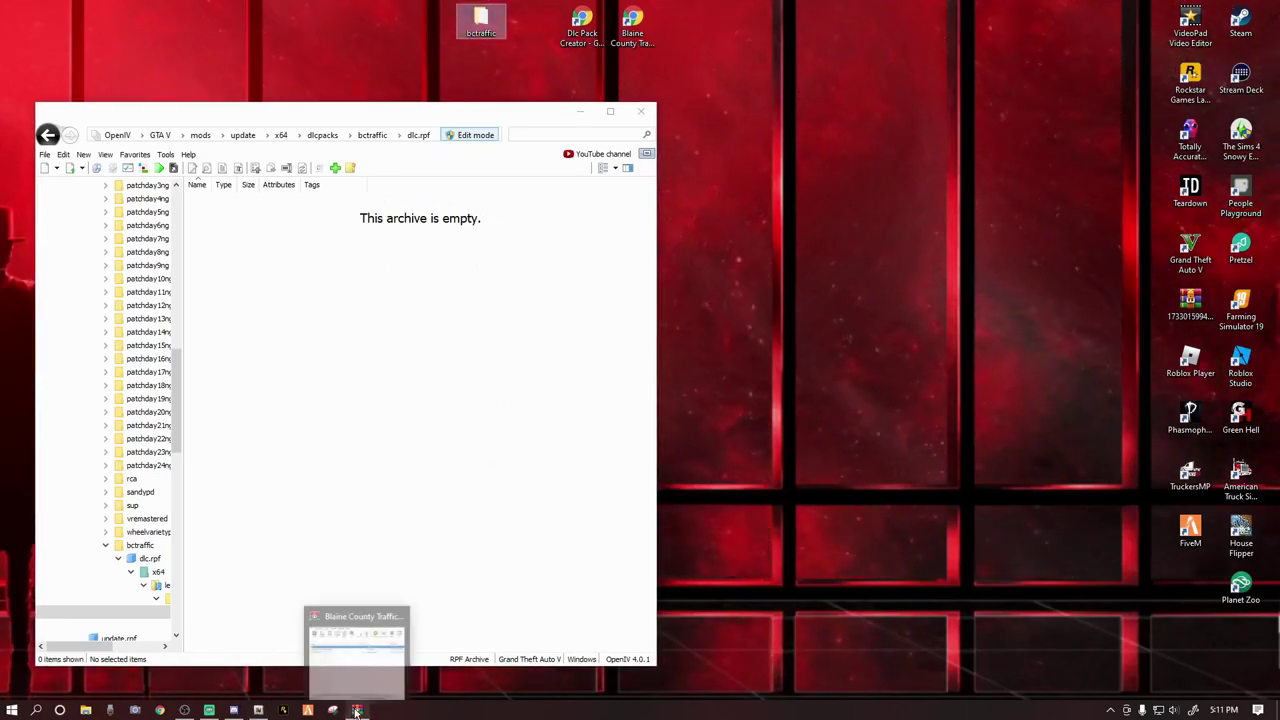
{"action": "left_click", "coordinate": [363, 686]}
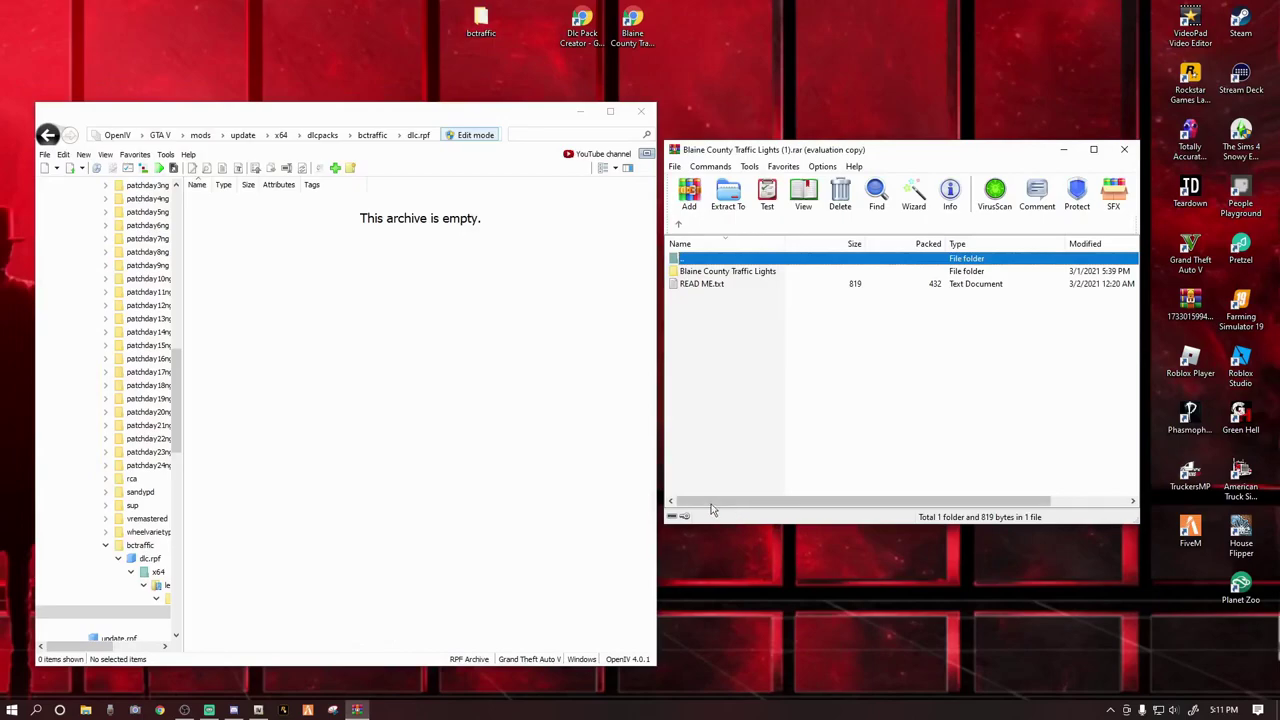
{"action": "left_click_drag", "start_coordinate": [922, 155], "coordinate": [920, 117]}
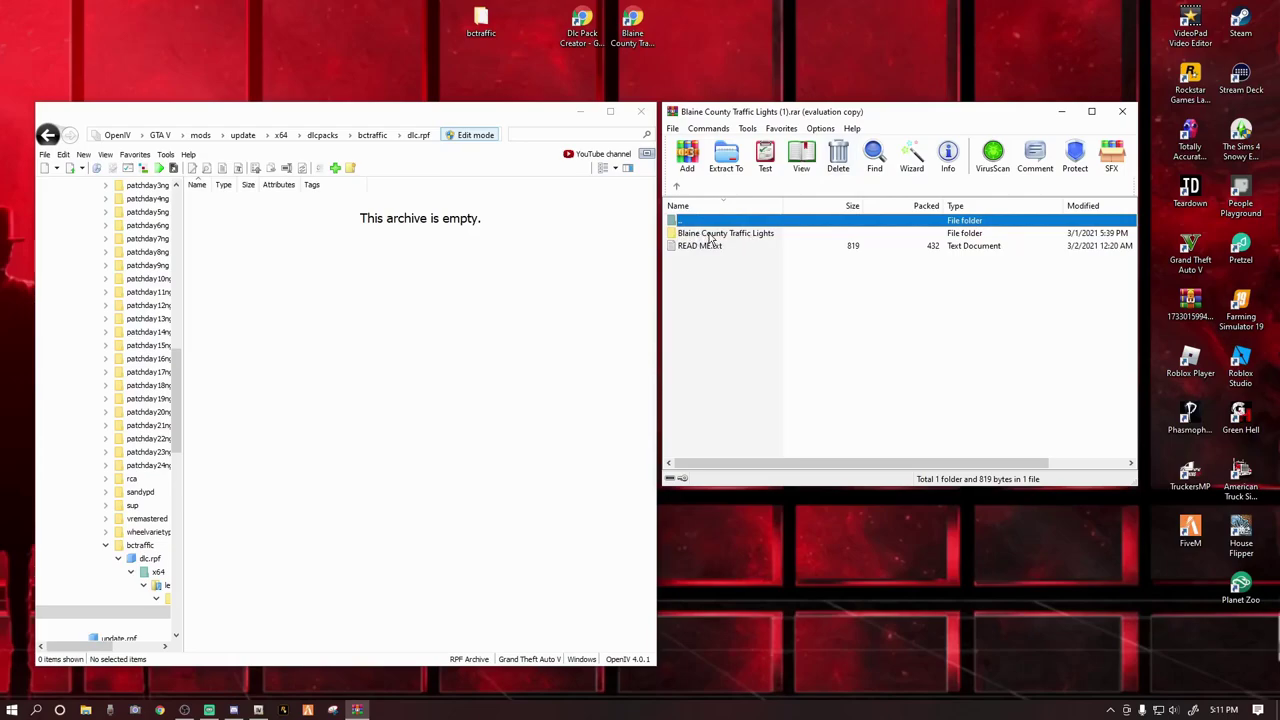
Add the YMAP files and _manifest.ymf from the archive's Blaine County Traffic Lights folder to bctraffic.rpf, leaving out the paths folder
{"action": "double_click", "coordinate": [710, 236]}
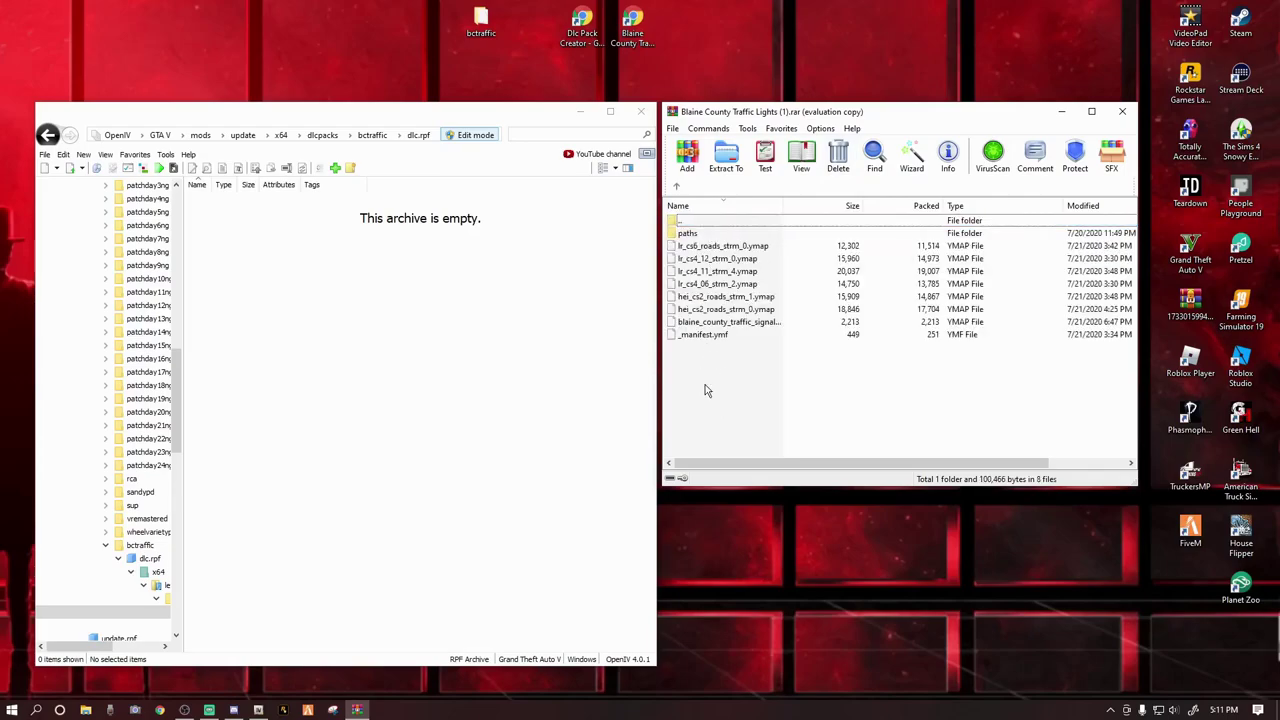
{"action": "left_click_drag", "start_coordinate": [703, 387], "coordinate": [699, 254]}
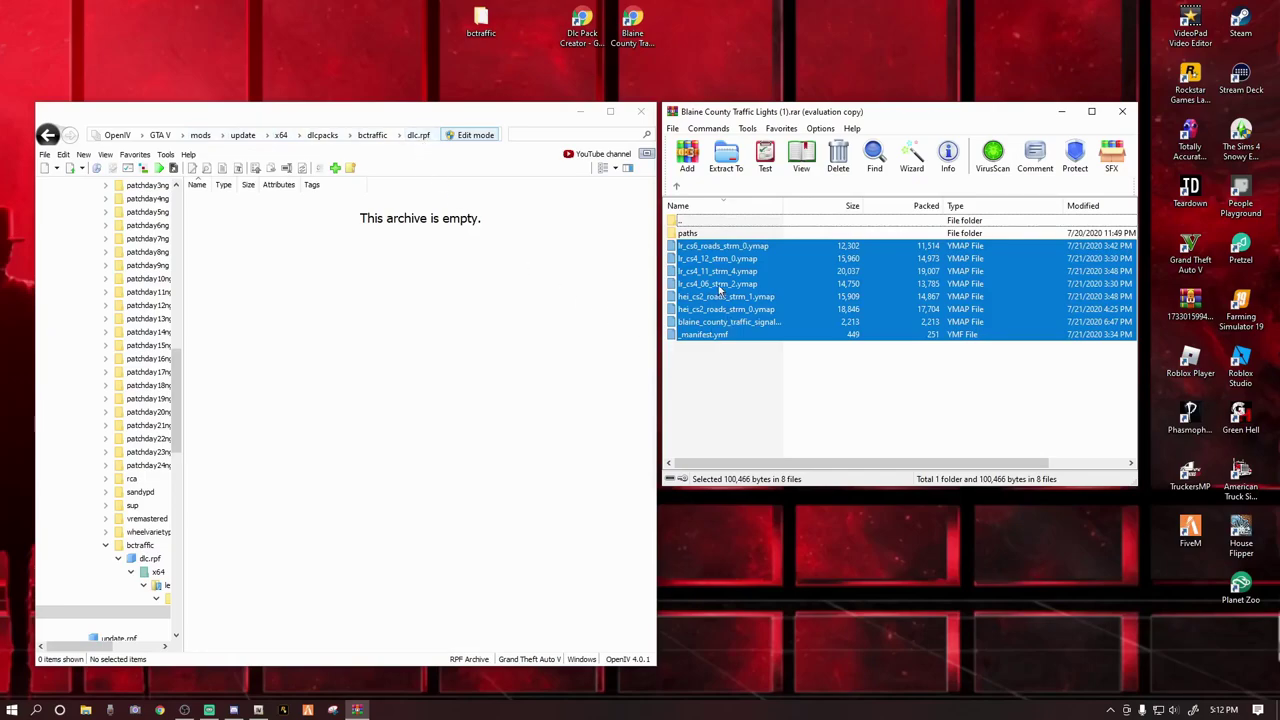
{"action": "left_click_drag", "start_coordinate": [752, 287], "coordinate": [390, 345]}
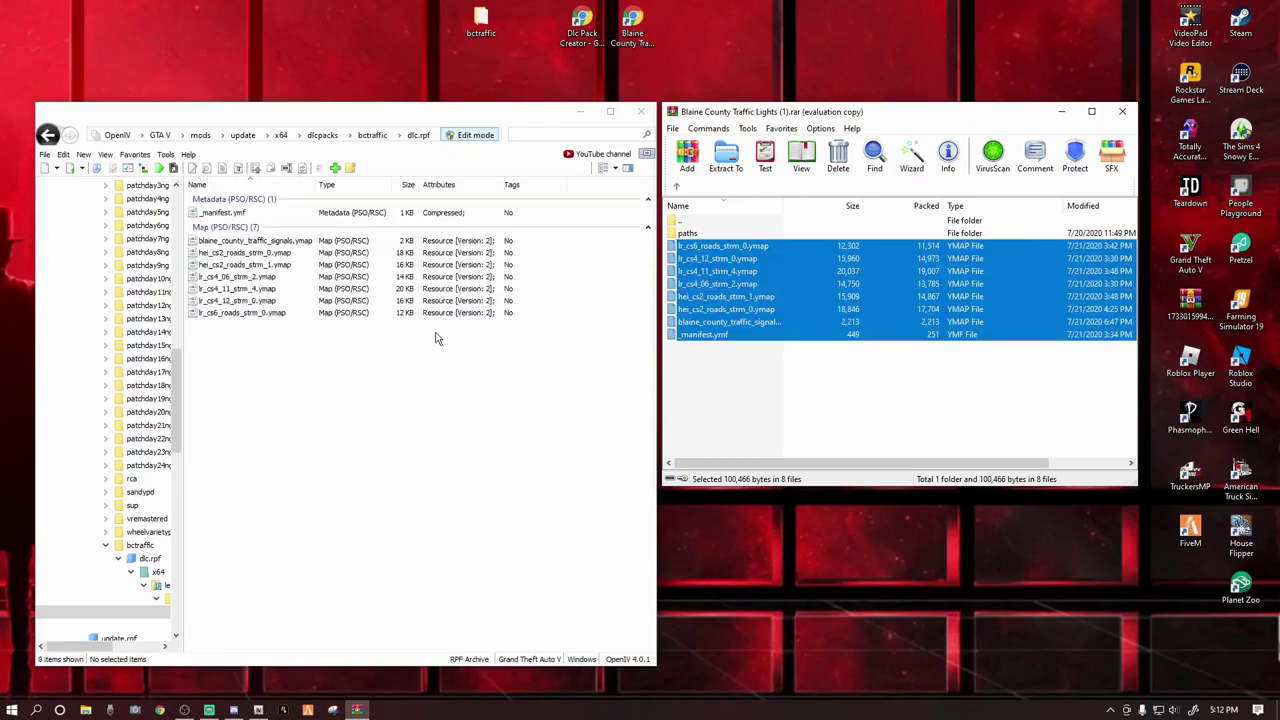
Open paths.rpf under mods\update\update.rpf\x64\levels\gta5
{"action": "scroll", "coordinate": [90, 297], "scroll_direction": "up", "scroll_amount": 10}
{"action": "scroll", "coordinate": [88, 297], "scroll_direction": "up", "scroll_amount": 5}
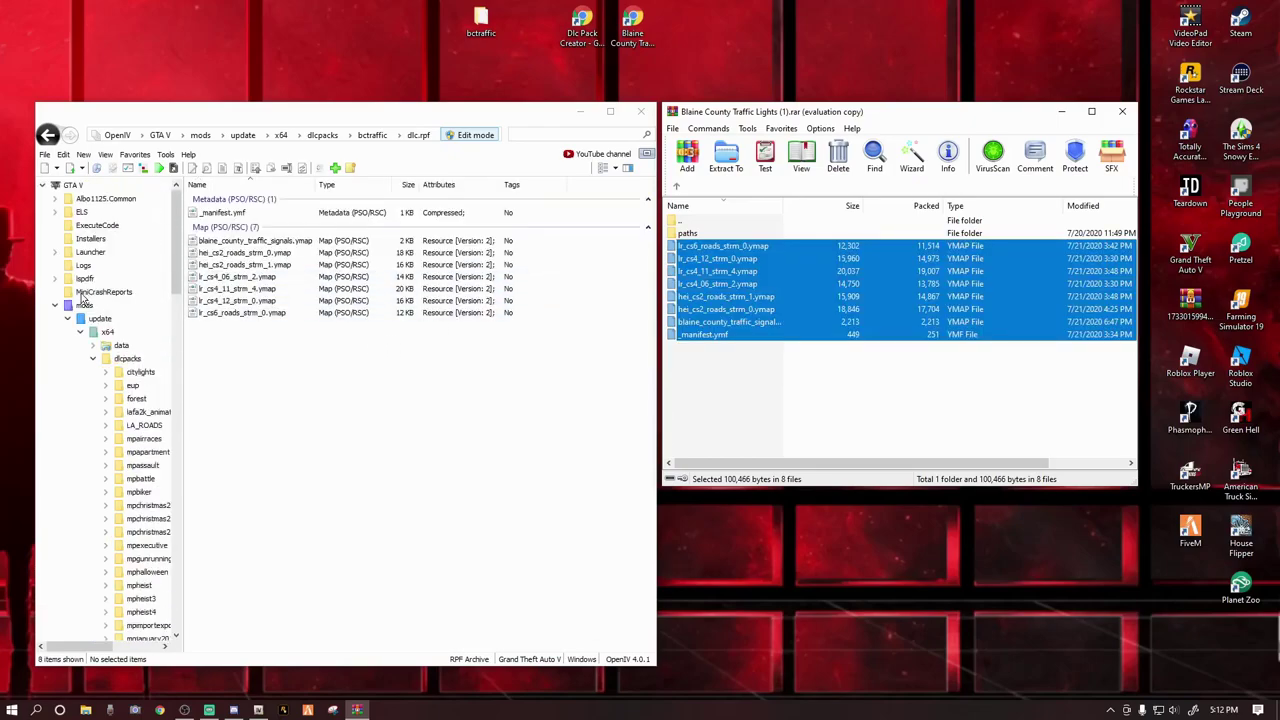
{"action": "left_click", "coordinate": [84, 306]}
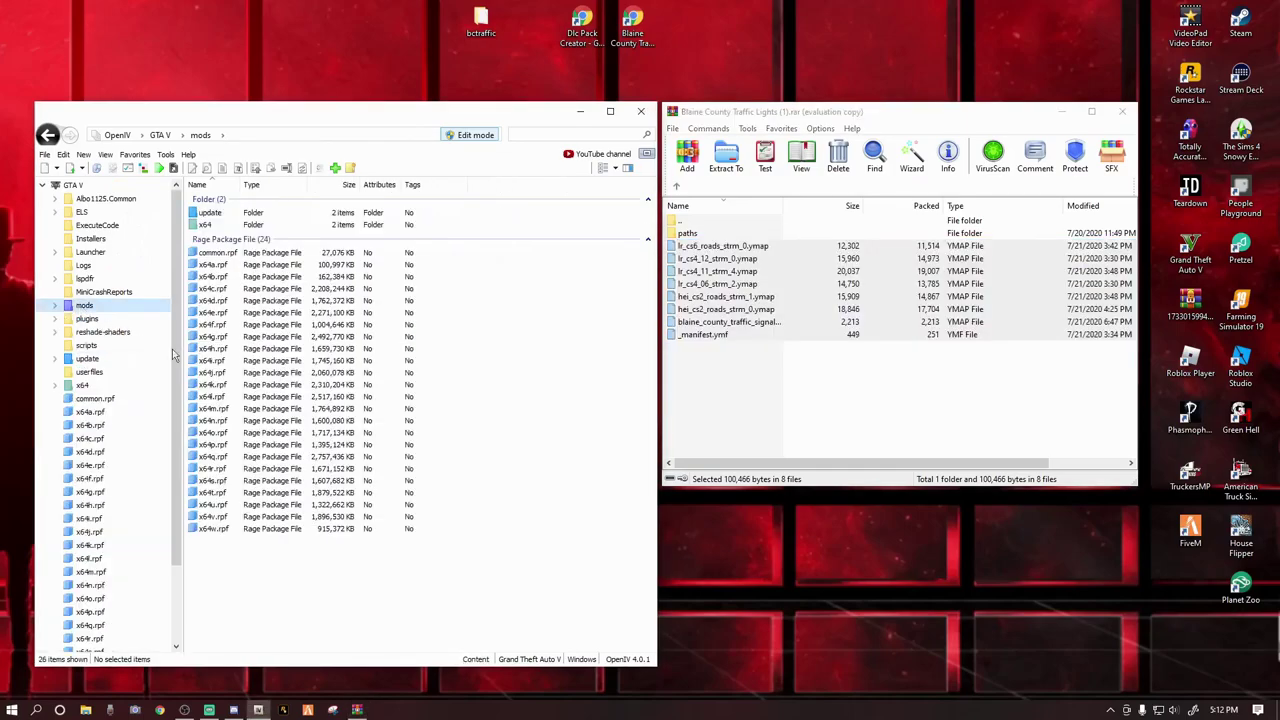
{"action": "left_click", "coordinate": [754, 406]}
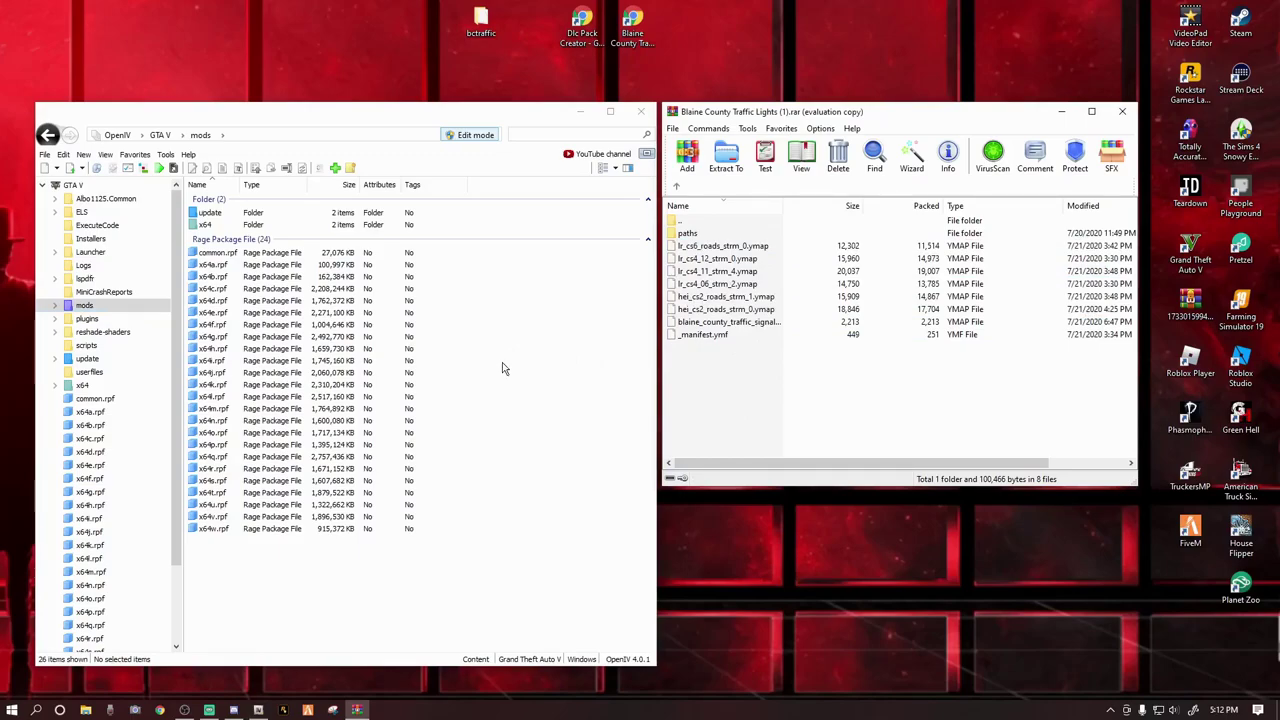
{"action": "left_click", "coordinate": [92, 309]}
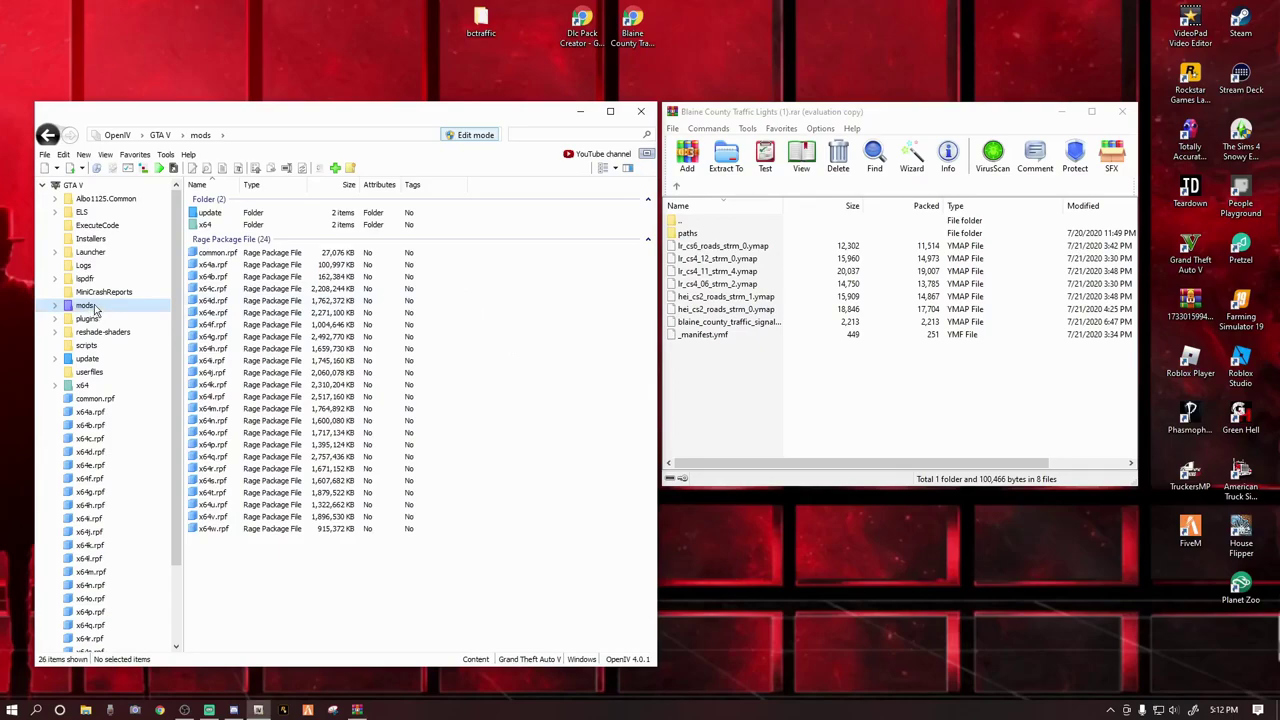
{"action": "double_click", "coordinate": [210, 218]}
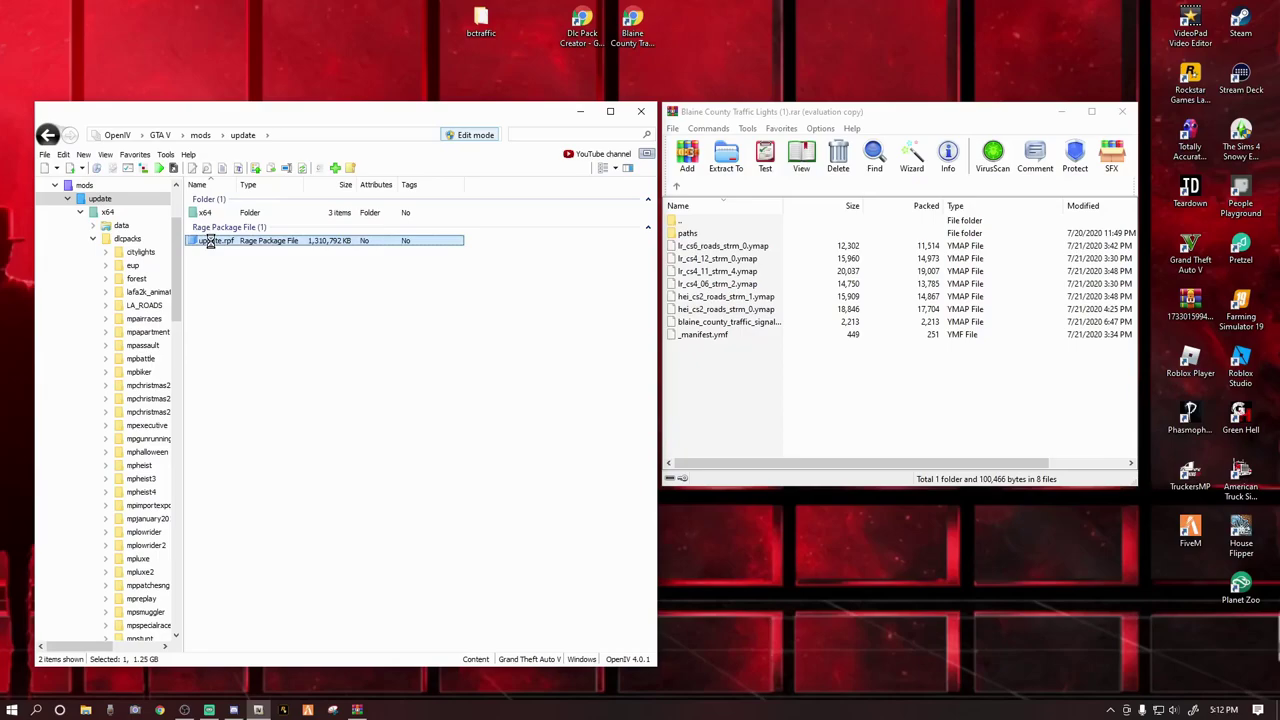
{"action": "double_click", "coordinate": [212, 244]}
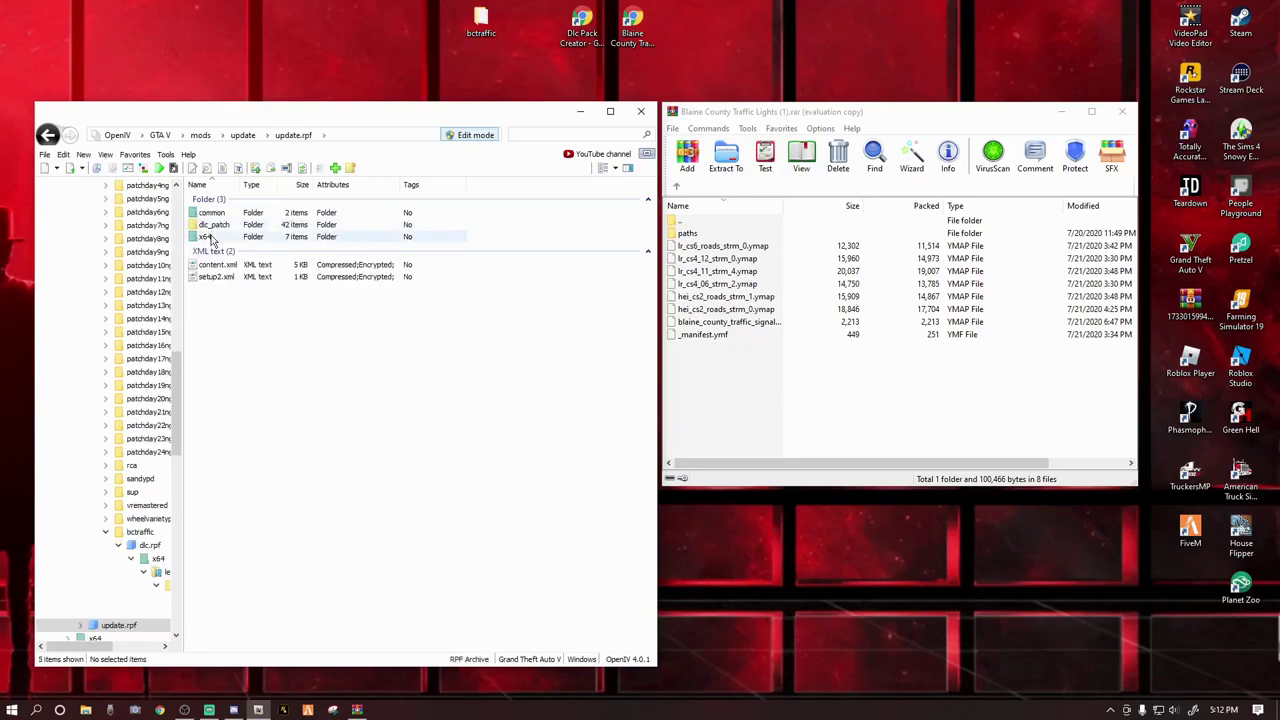
{"action": "double_click", "coordinate": [210, 238]}
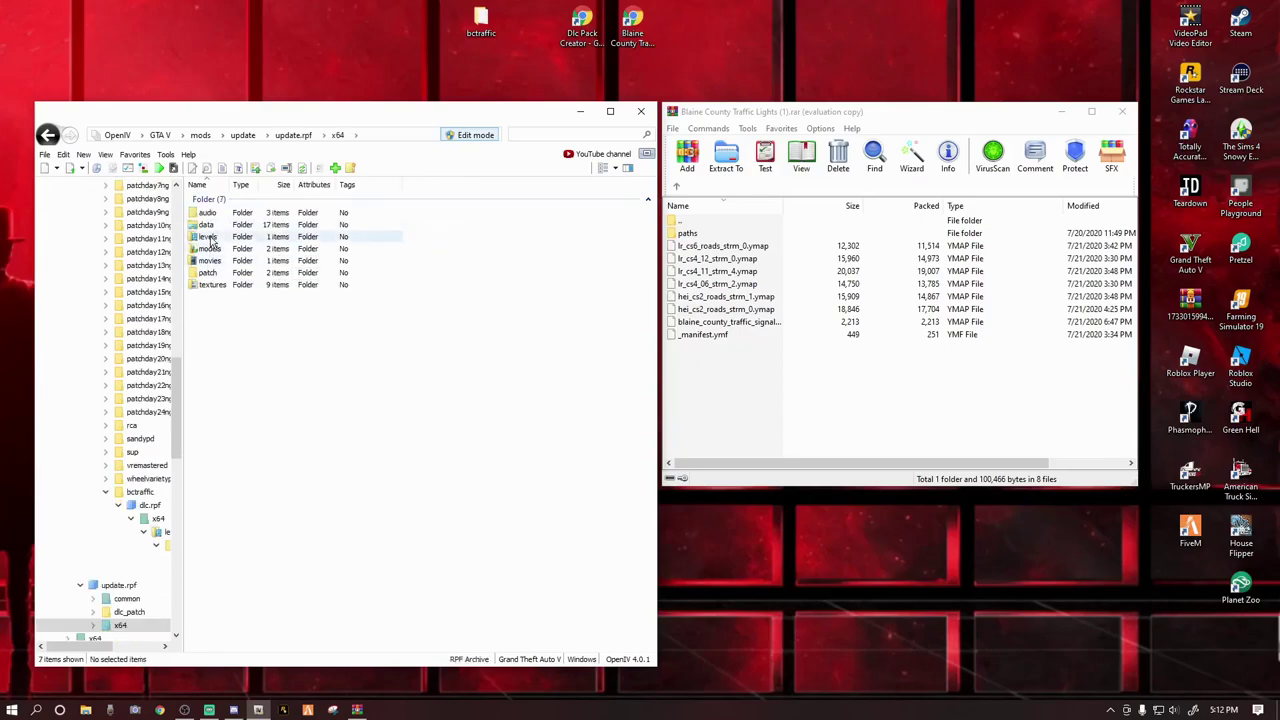
{"action": "double_click", "coordinate": [210, 237]}
{"action": "double_click", "coordinate": [207, 214]}
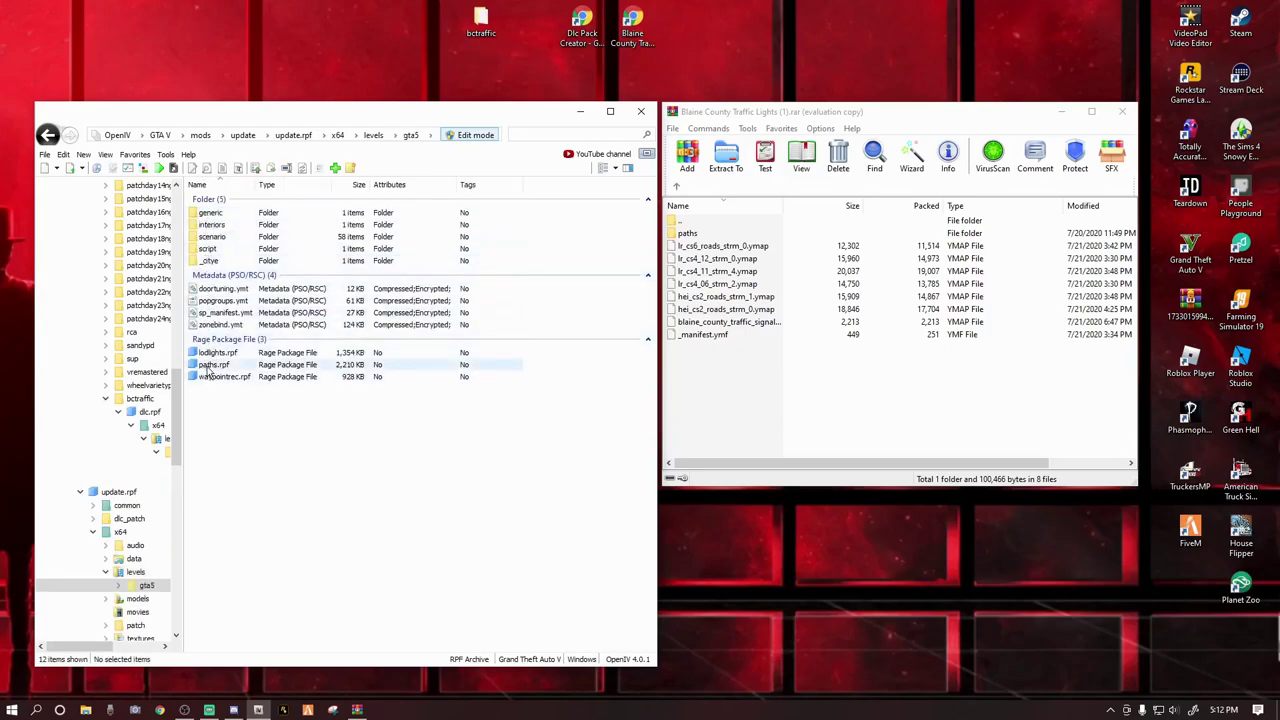
{"action": "double_click", "coordinate": [214, 366]}
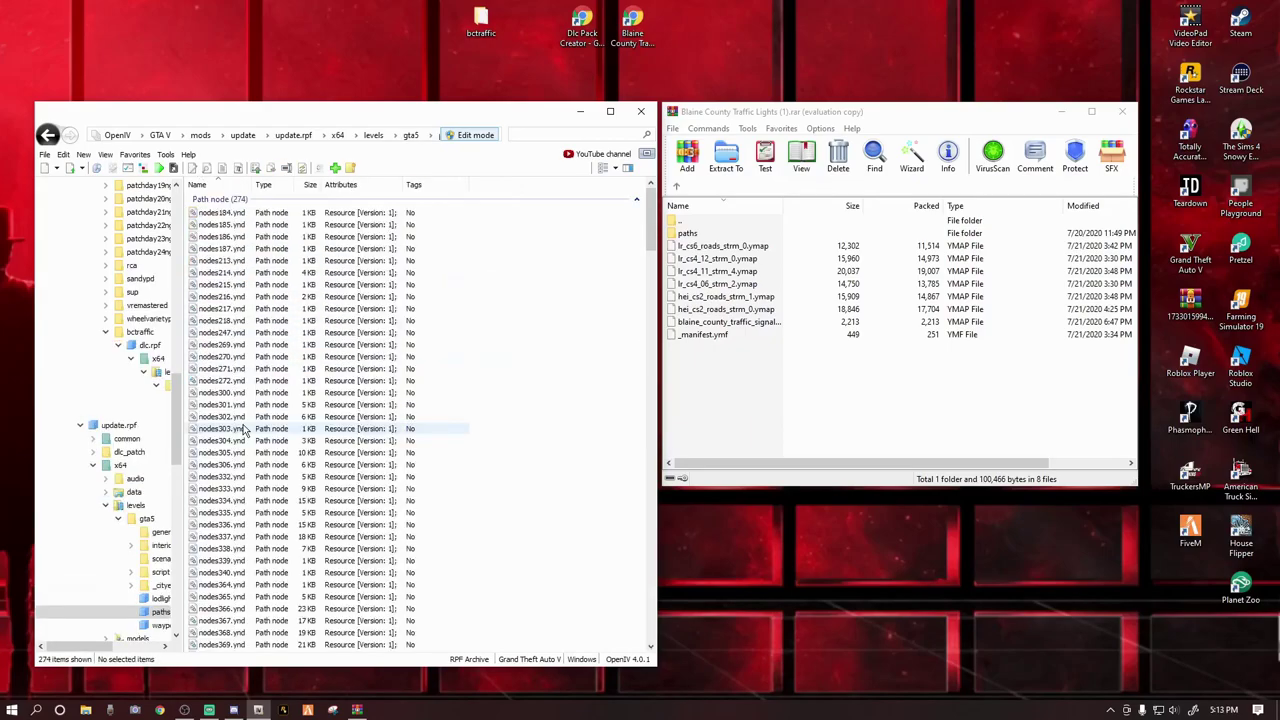
Add all the node .ynd files from the mod archive's paths folder to paths.rpf, and close the mod archive
{"action": "mouse_move", "coordinate": [650, 212]}
{"action": "left_mouse_down"}
{"action": "mouse_move", "coordinate": [670, 437]}
{"action": "mouse_move", "coordinate": [652, 418]}
{"action": "mouse_move", "coordinate": [636, 202]}
{"action": "left_mouse_up"}
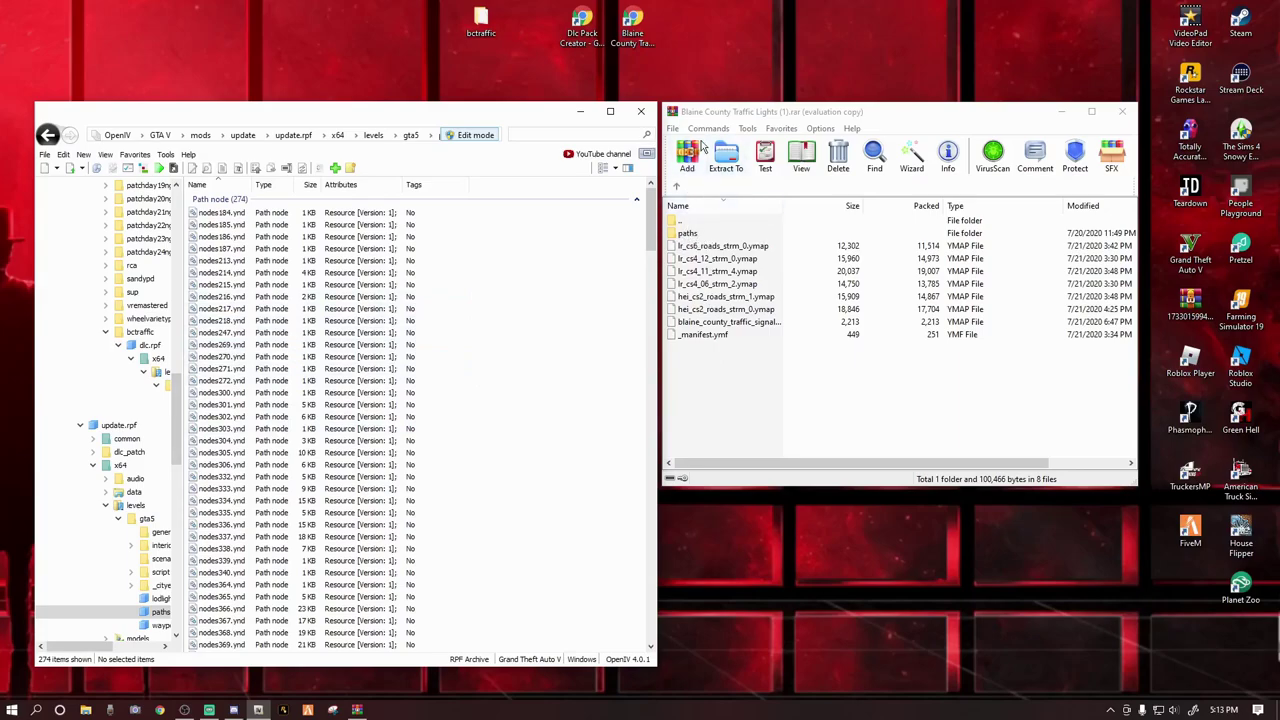
{"action": "double_click", "coordinate": [690, 234]}
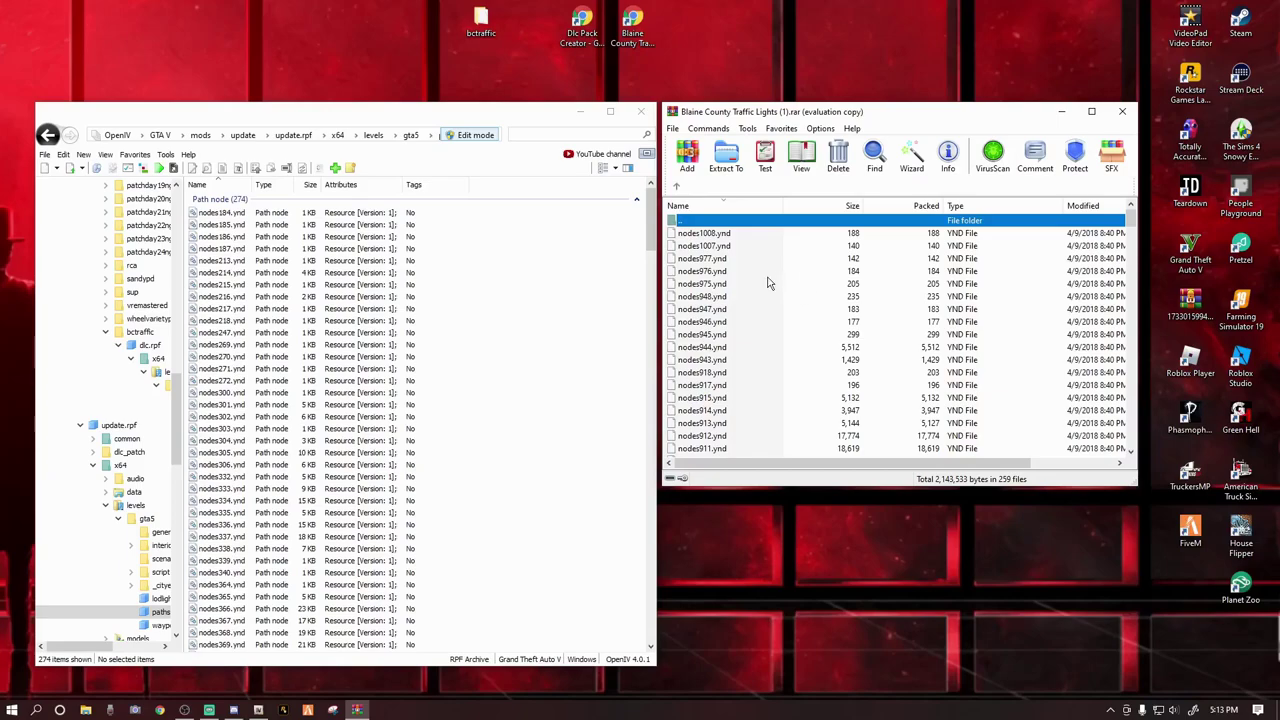
{"action": "left_click", "coordinate": [693, 235]}
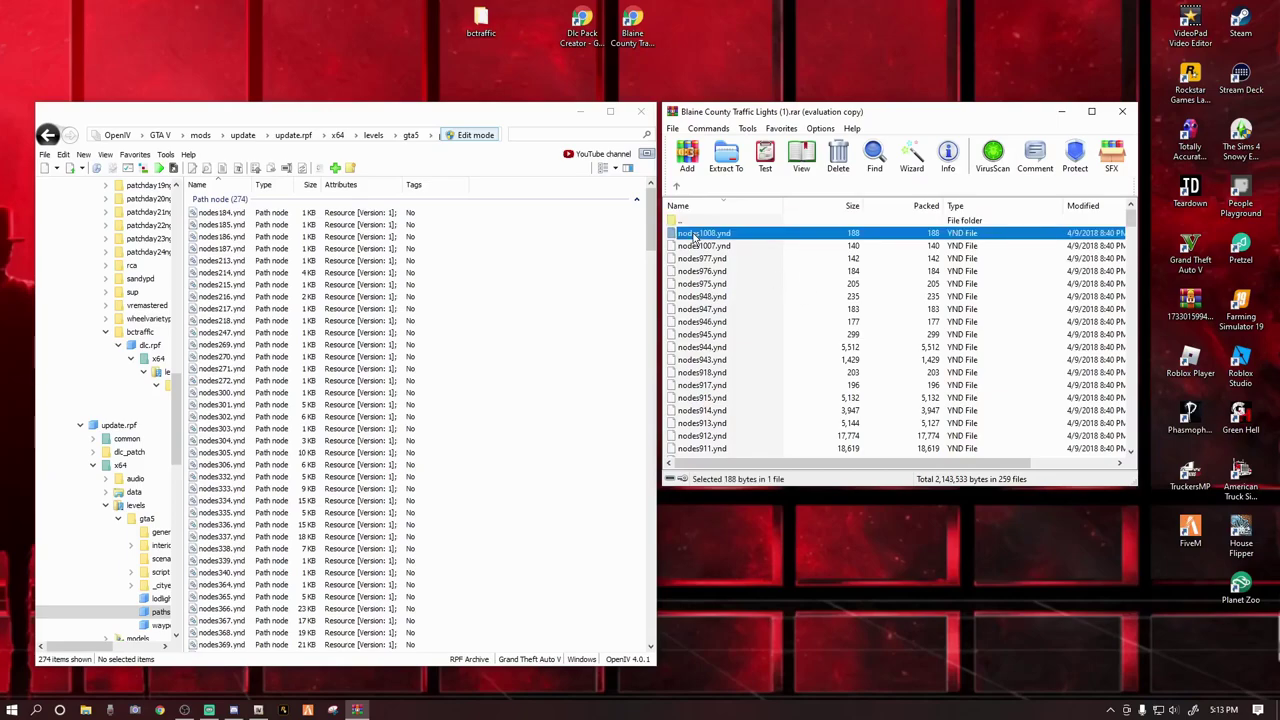
{"action": "key", "text": "ctrl+a"}
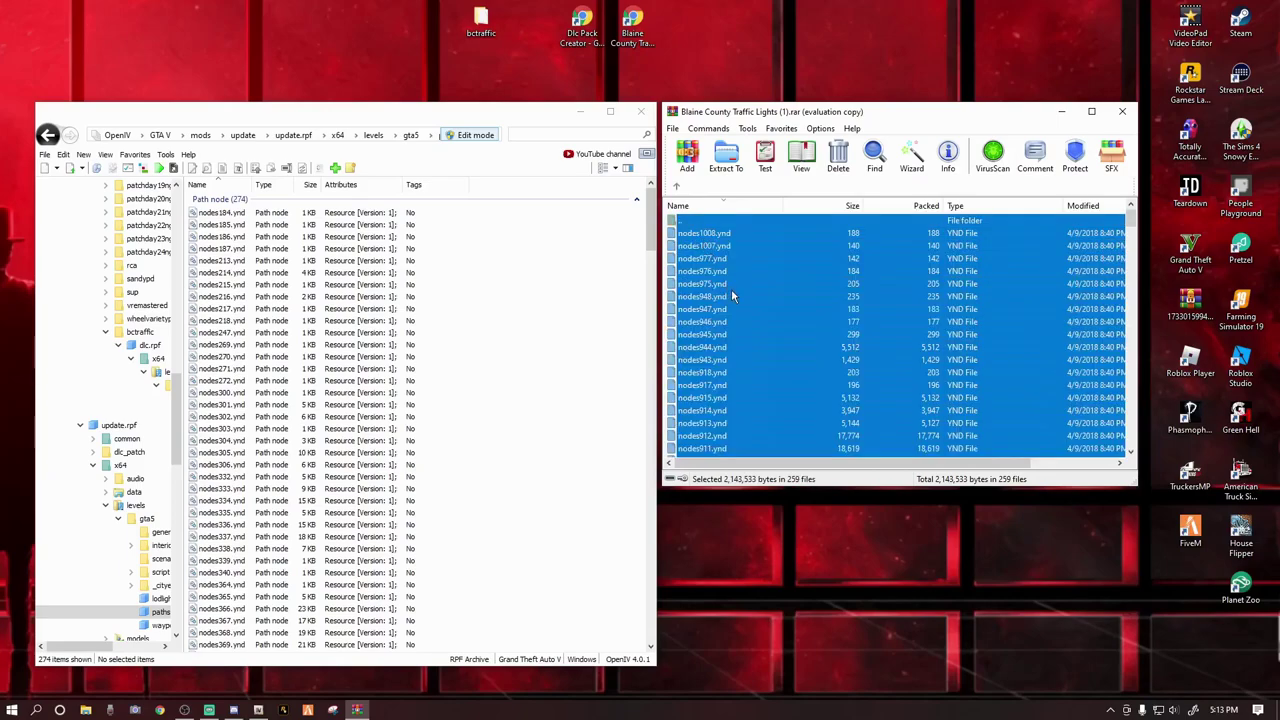
{"action": "left_click", "coordinate": [690, 222], "text": "ctrl"}
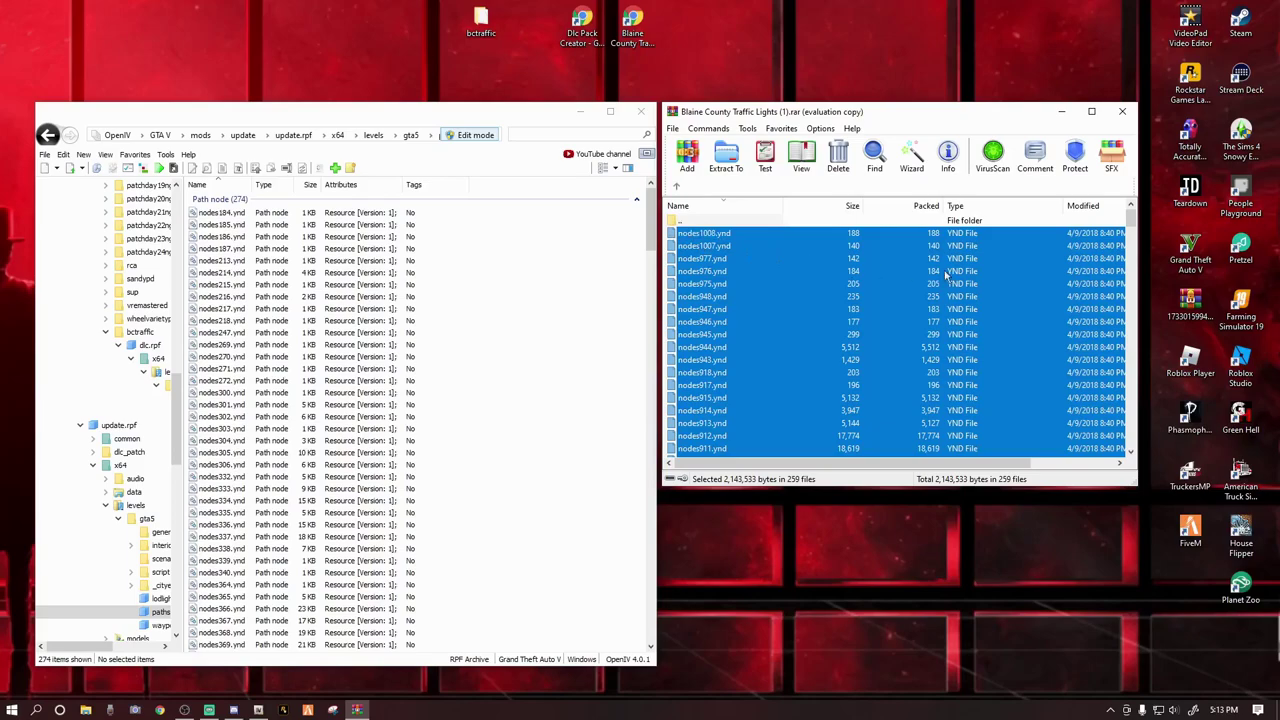
{"action": "left_click_drag", "start_coordinate": [1130, 215], "coordinate": [747, 390]}
{"action": "left_click_drag", "start_coordinate": [911, 320], "coordinate": [562, 505]}
{"action": "left_click", "coordinate": [676, 187]}
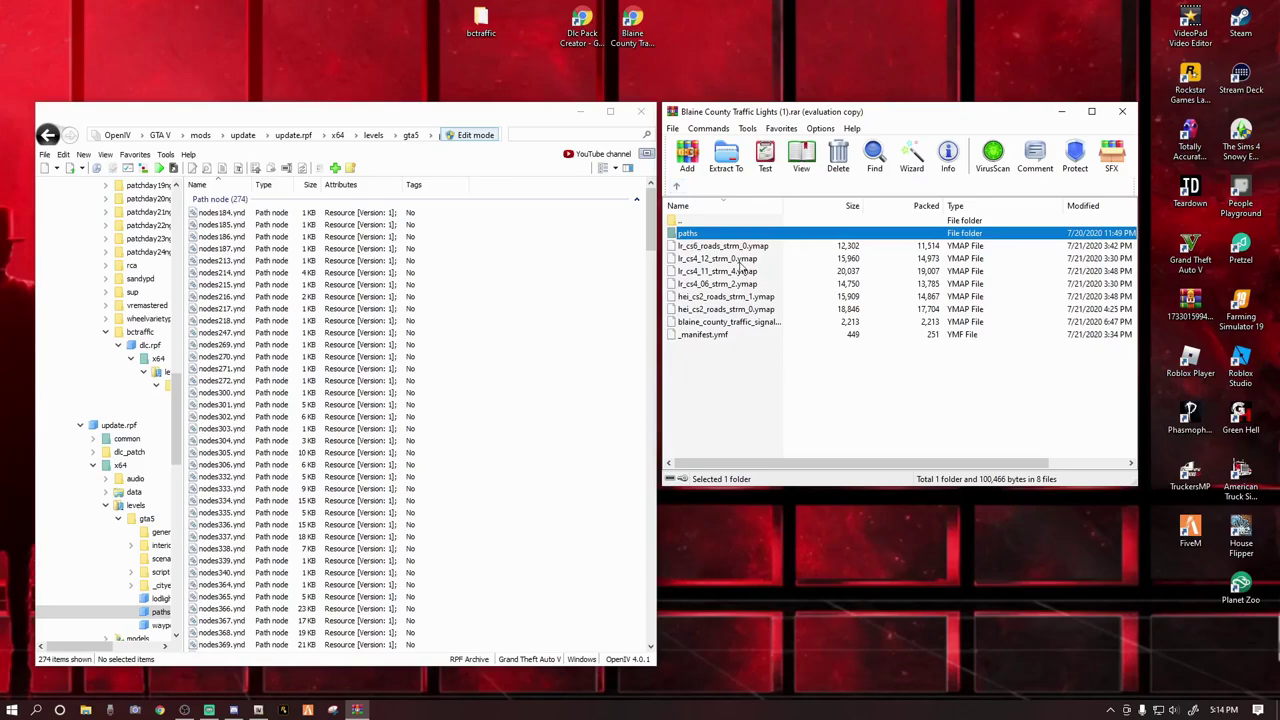
{"action": "left_click", "coordinate": [1124, 115]}
Go back to the mods folder and view the DLC Packs favorite location to check for the bctraffic folder
{"action": "scroll", "coordinate": [101, 295], "scroll_direction": "up", "scroll_amount": 10}
{"action": "scroll", "coordinate": [101, 295], "scroll_direction": "up", "scroll_amount": 10}
{"action": "left_click", "coordinate": [85, 306]}
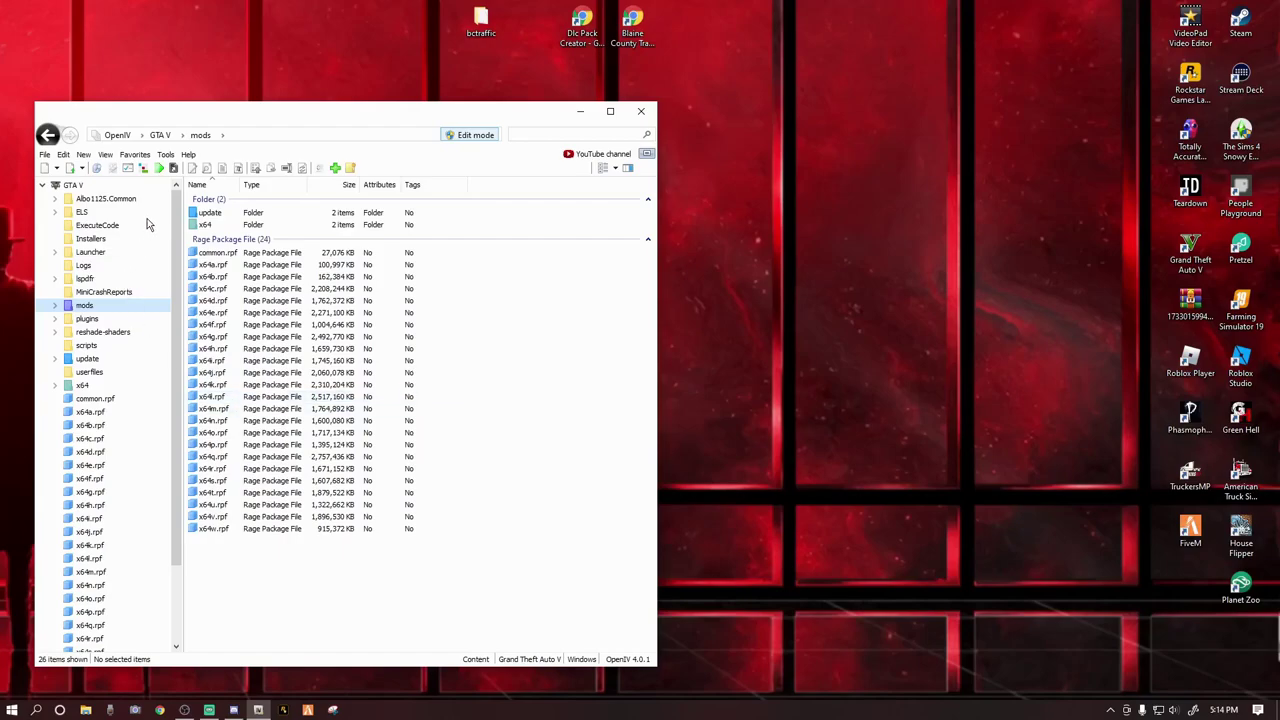
{"action": "left_click", "coordinate": [136, 155]}
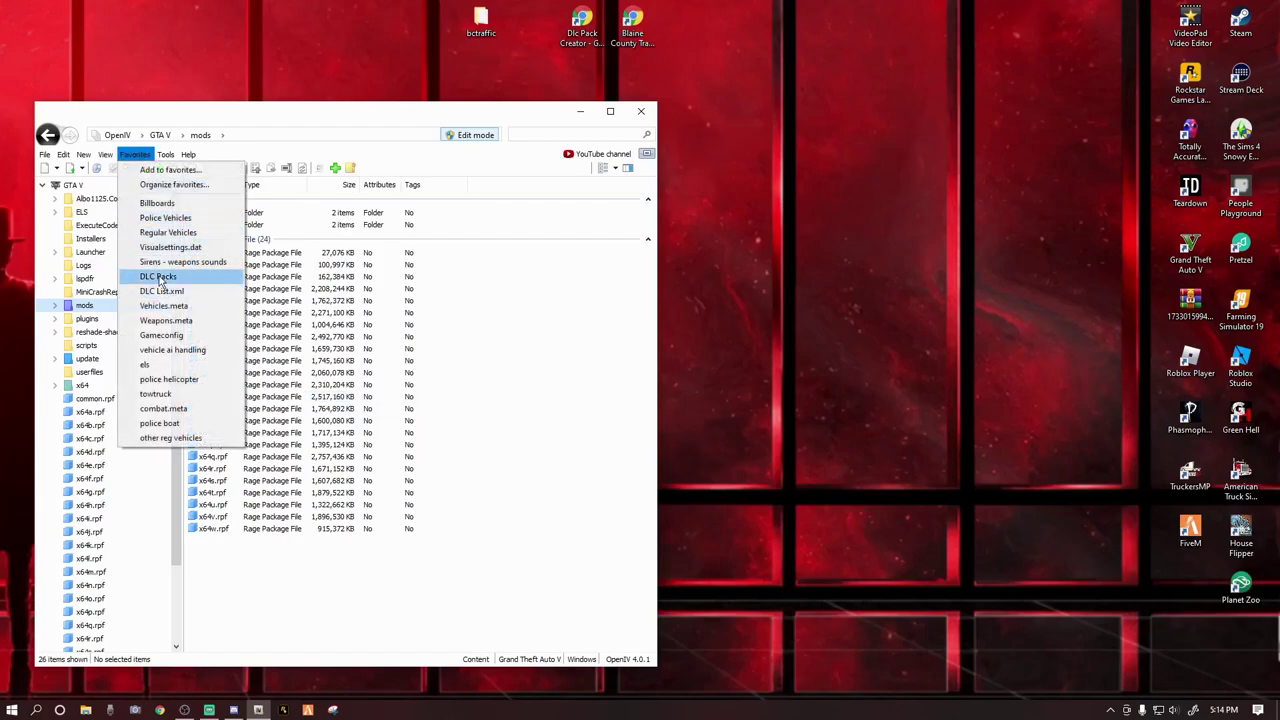
{"action": "left_click", "coordinate": [157, 277]}
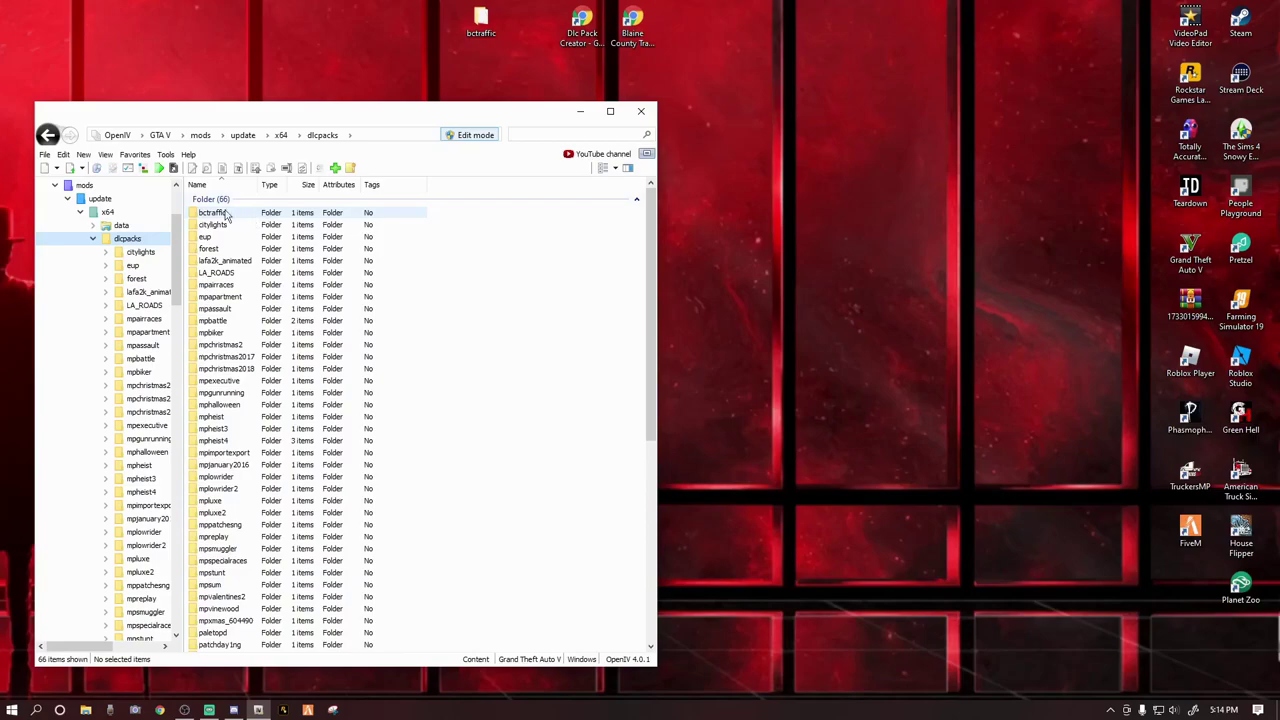
Open dlclist.xml for editing from mods\update\update.rpf\common\data
{"action": "left_click", "coordinate": [82, 188]}
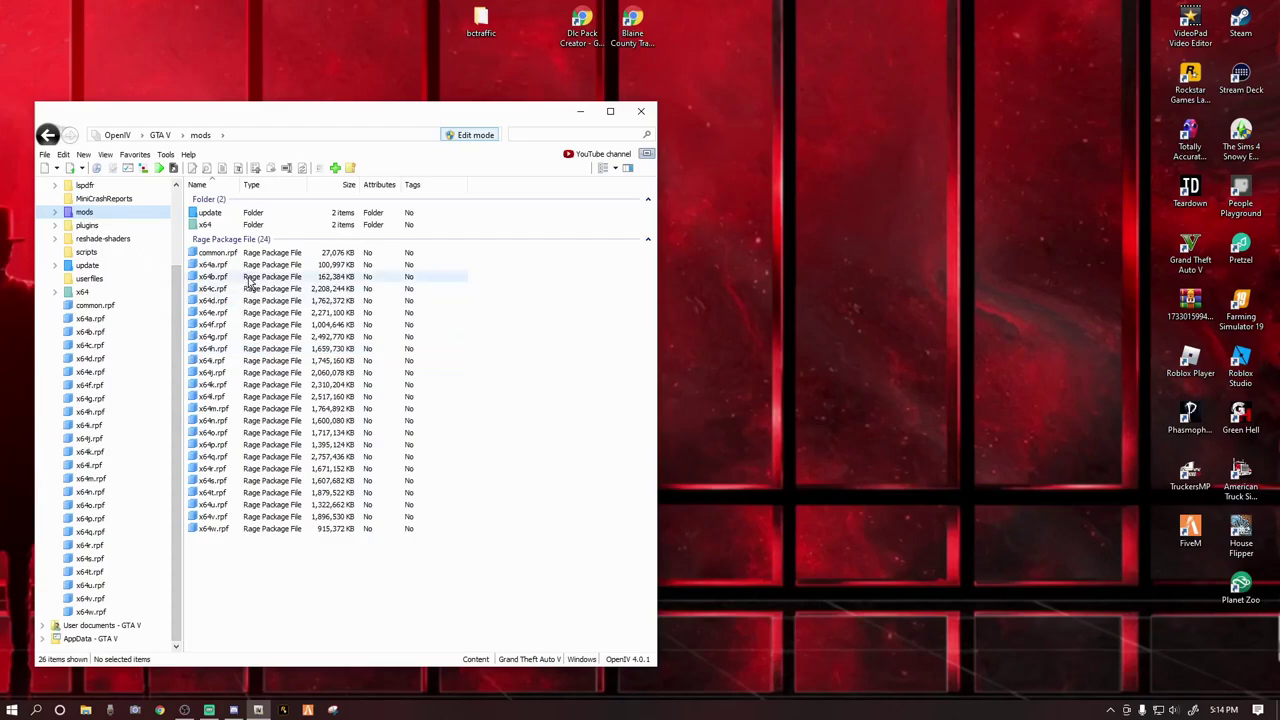
{"action": "double_click", "coordinate": [208, 212]}
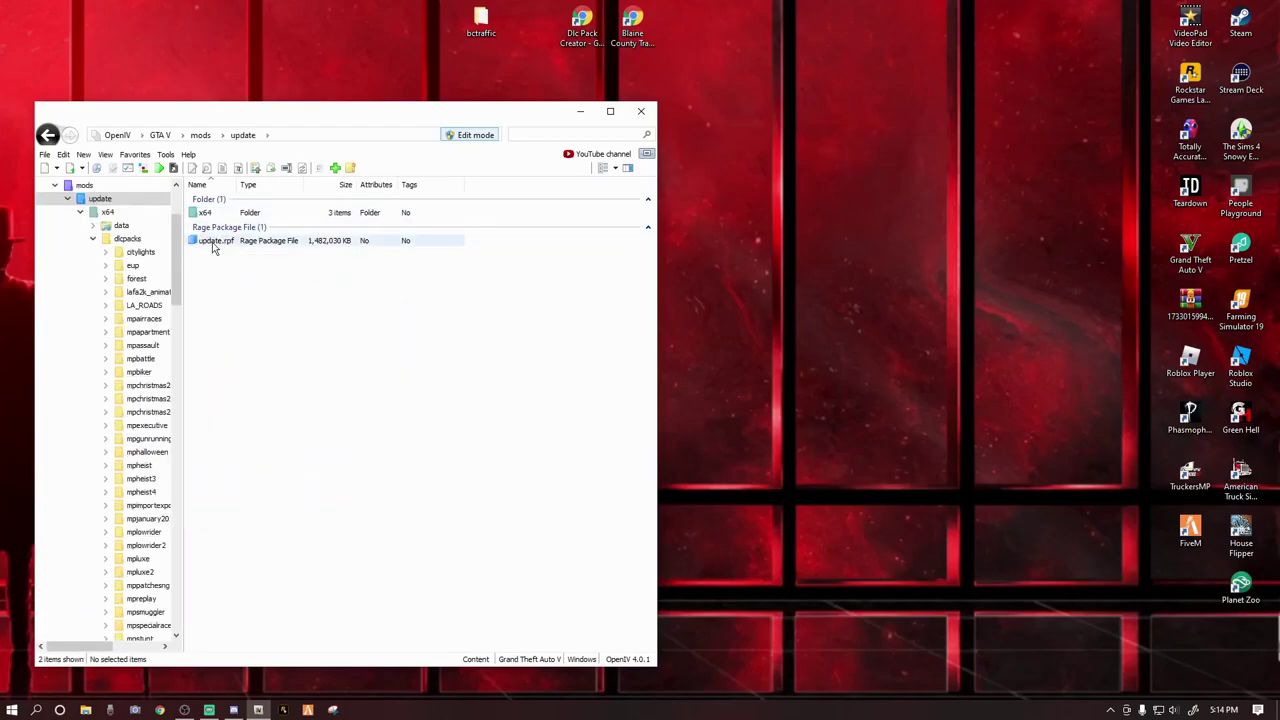
{"action": "double_click", "coordinate": [213, 242]}
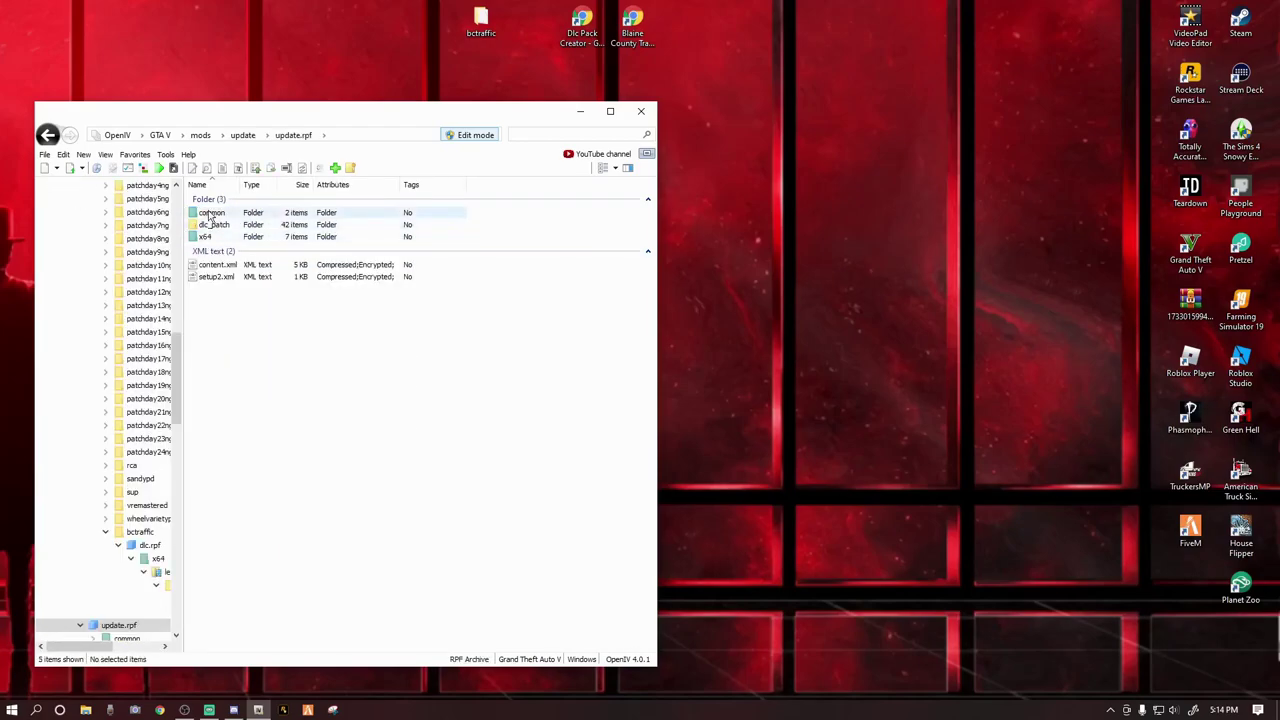
{"action": "double_click", "coordinate": [205, 213]}
{"action": "double_click", "coordinate": [204, 212]}
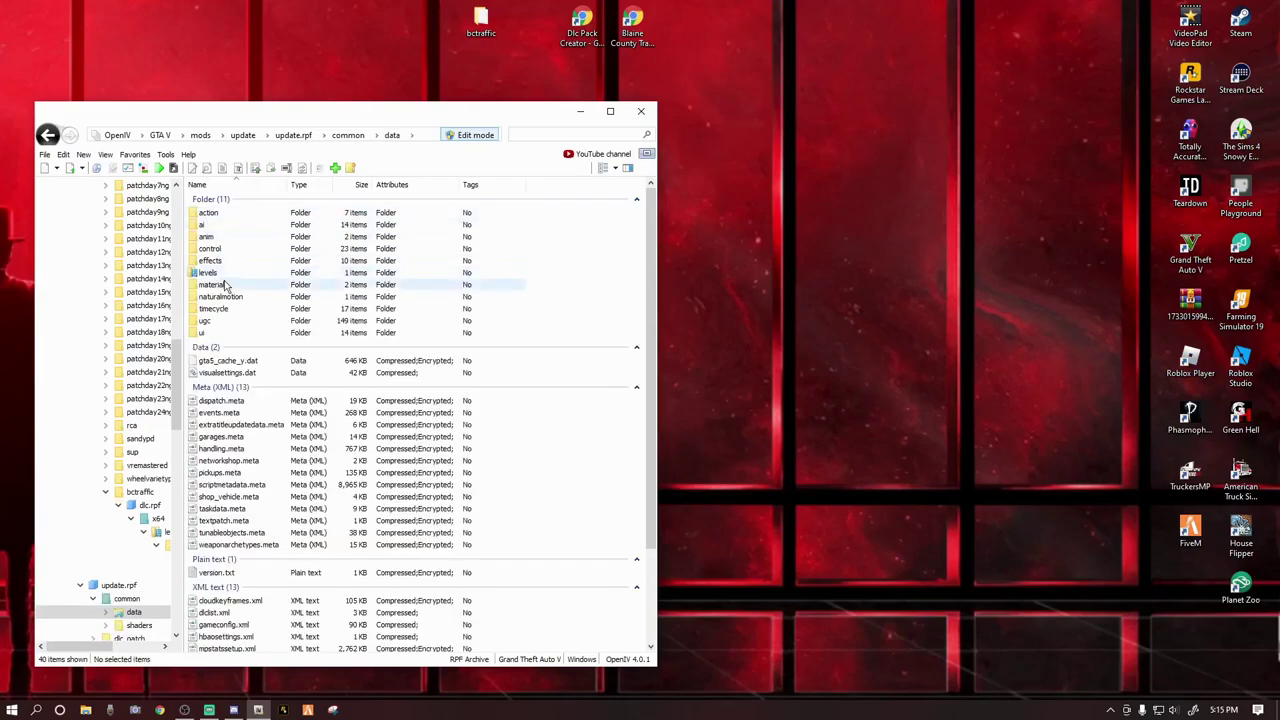
{"action": "scroll", "coordinate": [257, 537], "scroll_direction": "down", "scroll_amount": 5}
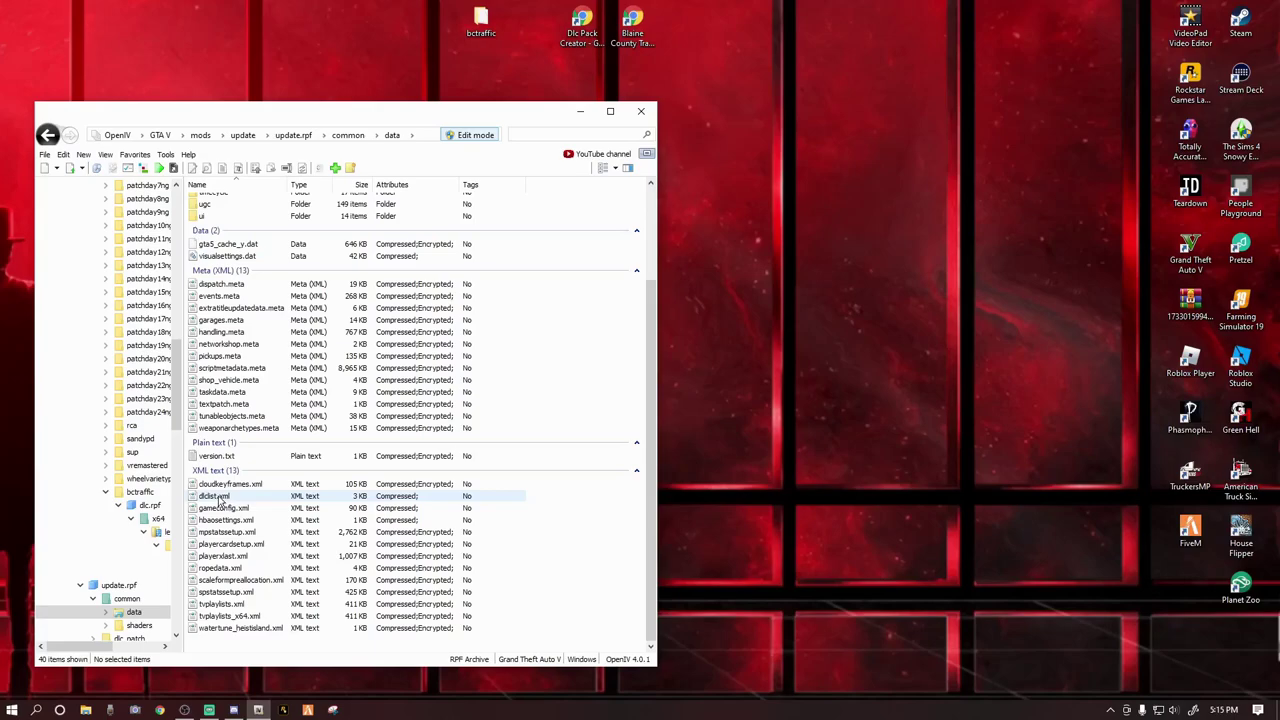
{"action": "right_click", "coordinate": [220, 501]}
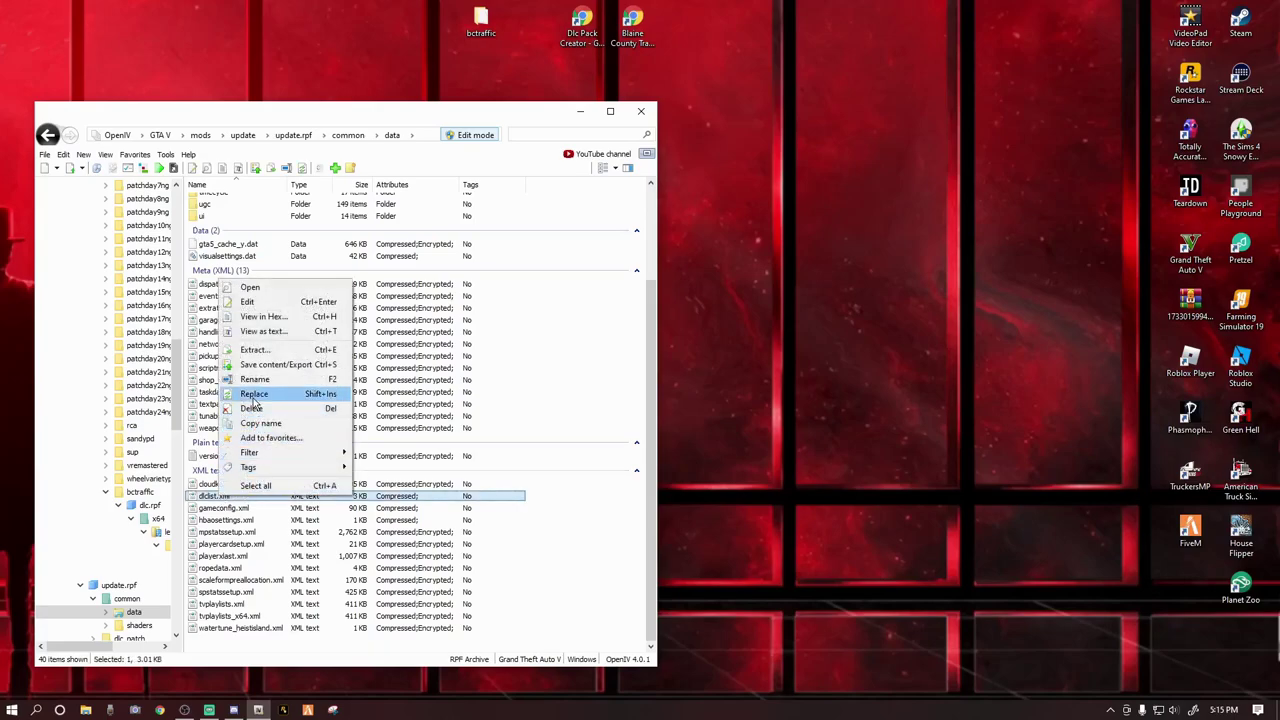
{"action": "left_click", "coordinate": [247, 303]}
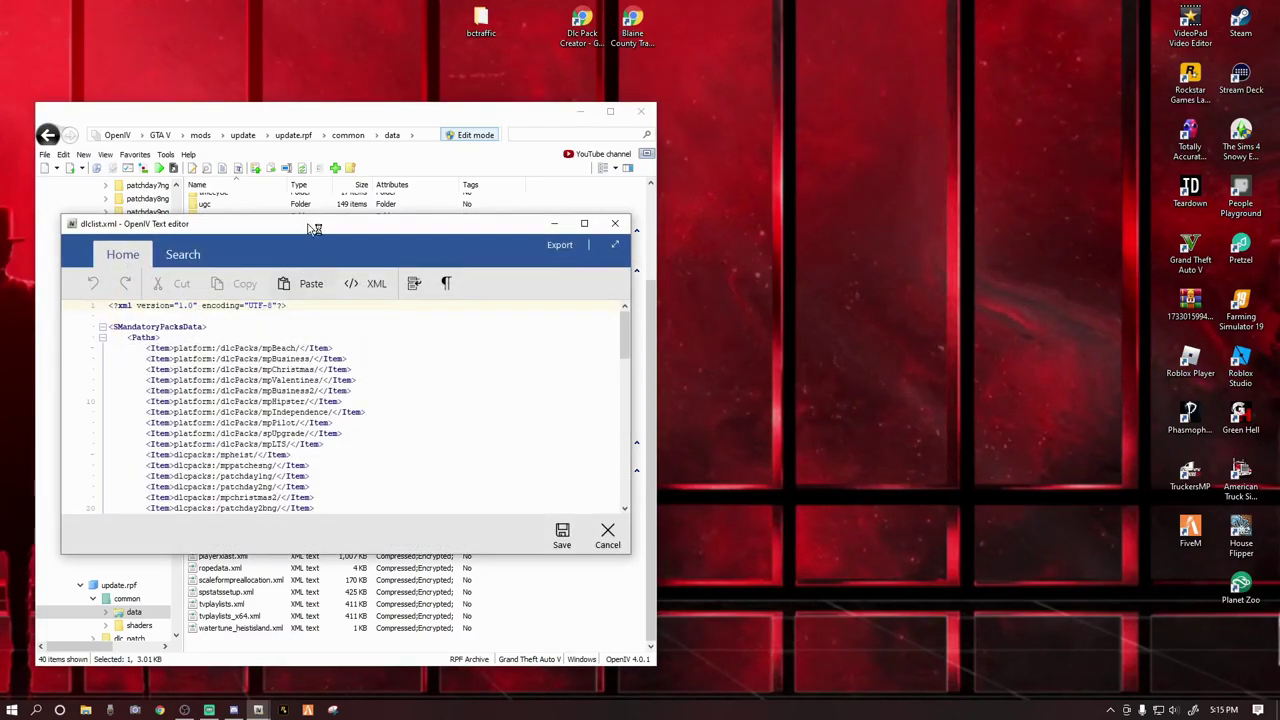
Copy the patchday16ng item line in dlclist.xml and paste it on a new line below the sandypd entry
{"action": "left_click_drag", "start_coordinate": [313, 229], "coordinate": [410, 154]}
{"action": "left_click_drag", "start_coordinate": [479, 483], "coordinate": [468, 624]}
{"action": "scroll", "coordinate": [435, 455], "scroll_direction": "down", "scroll_amount": 15}
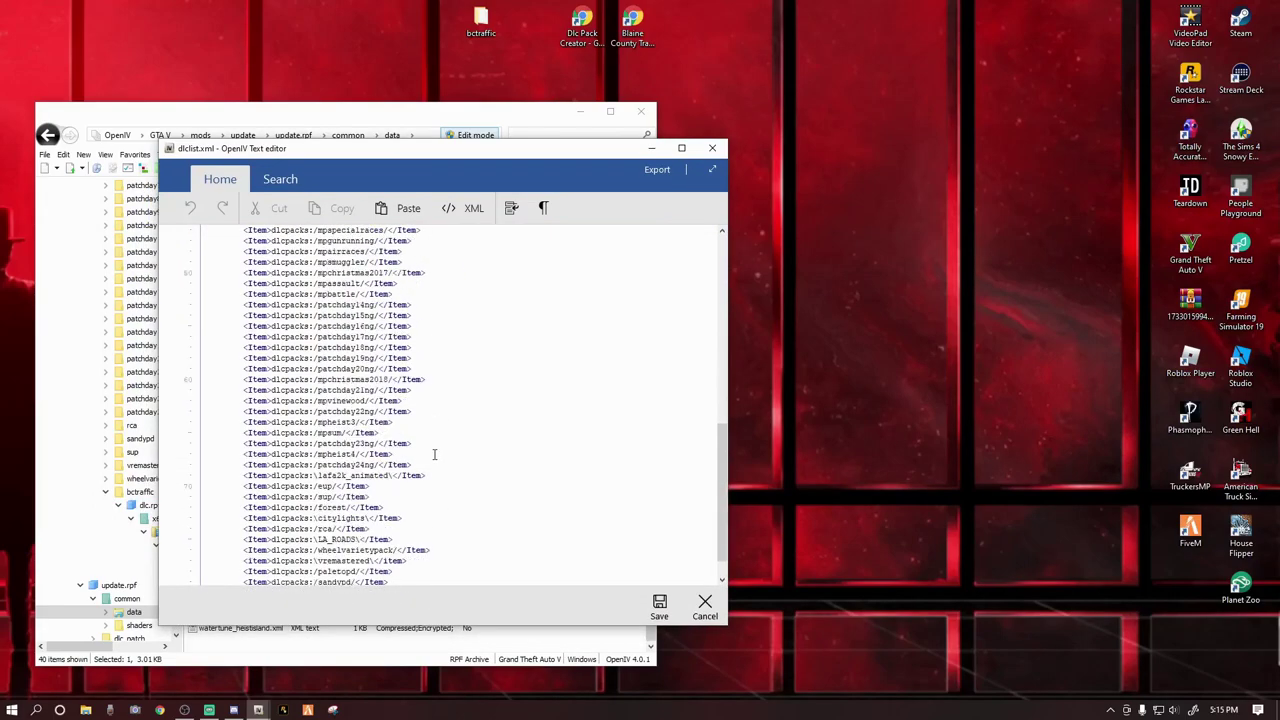
{"action": "scroll", "coordinate": [435, 455], "scroll_direction": "down", "scroll_amount": 1}
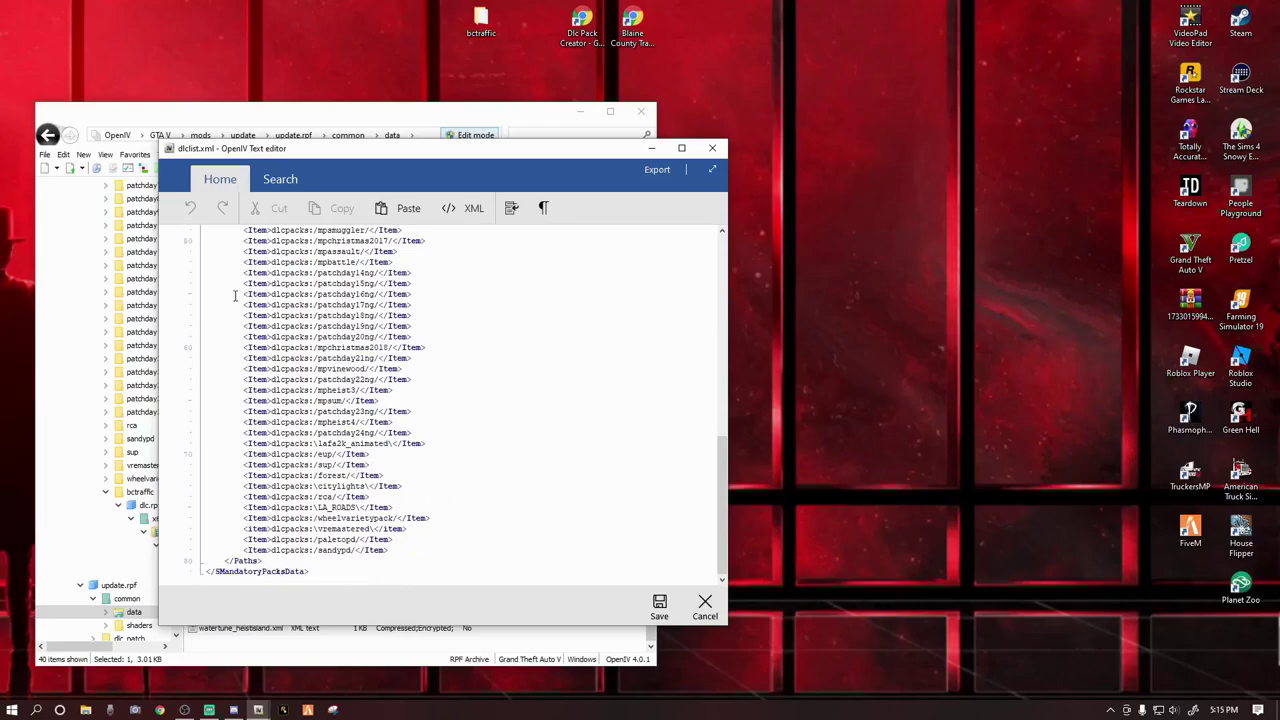
{"action": "left_click_drag", "start_coordinate": [244, 294], "coordinate": [427, 295]}
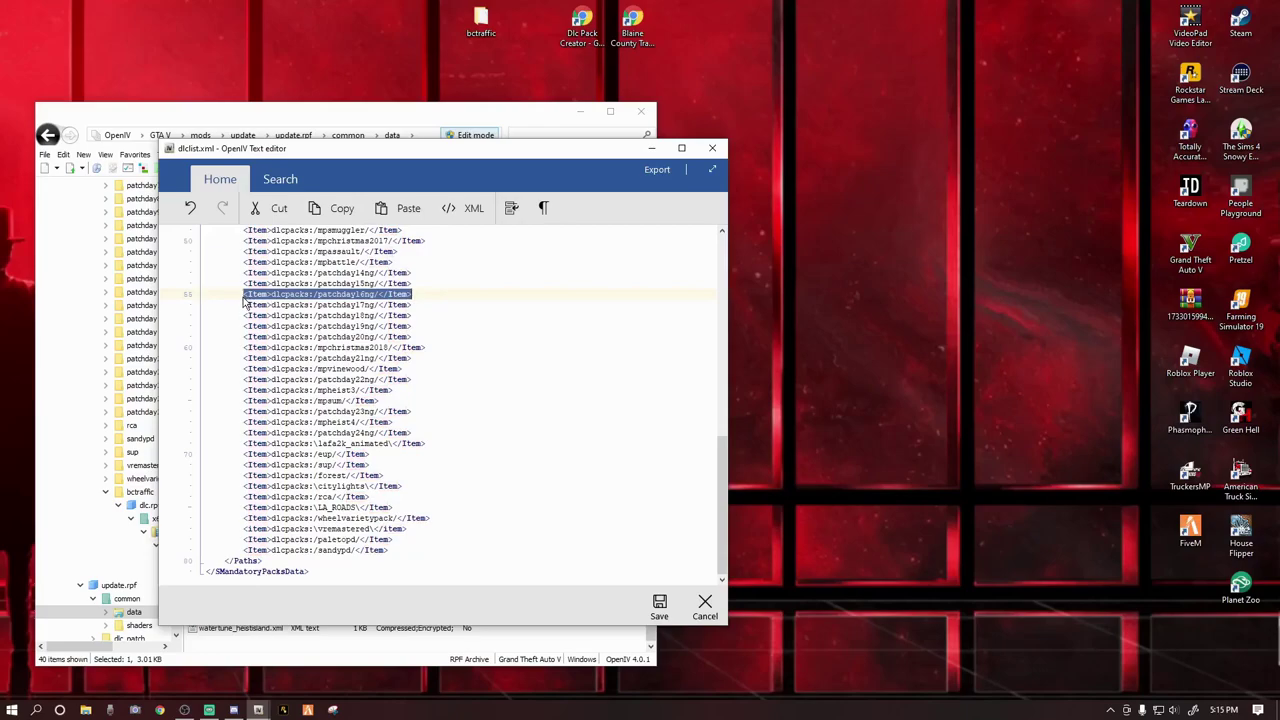
{"action": "right_click", "coordinate": [338, 294]}
{"action": "left_click", "coordinate": [357, 318]}
{"action": "left_click", "coordinate": [391, 550]}
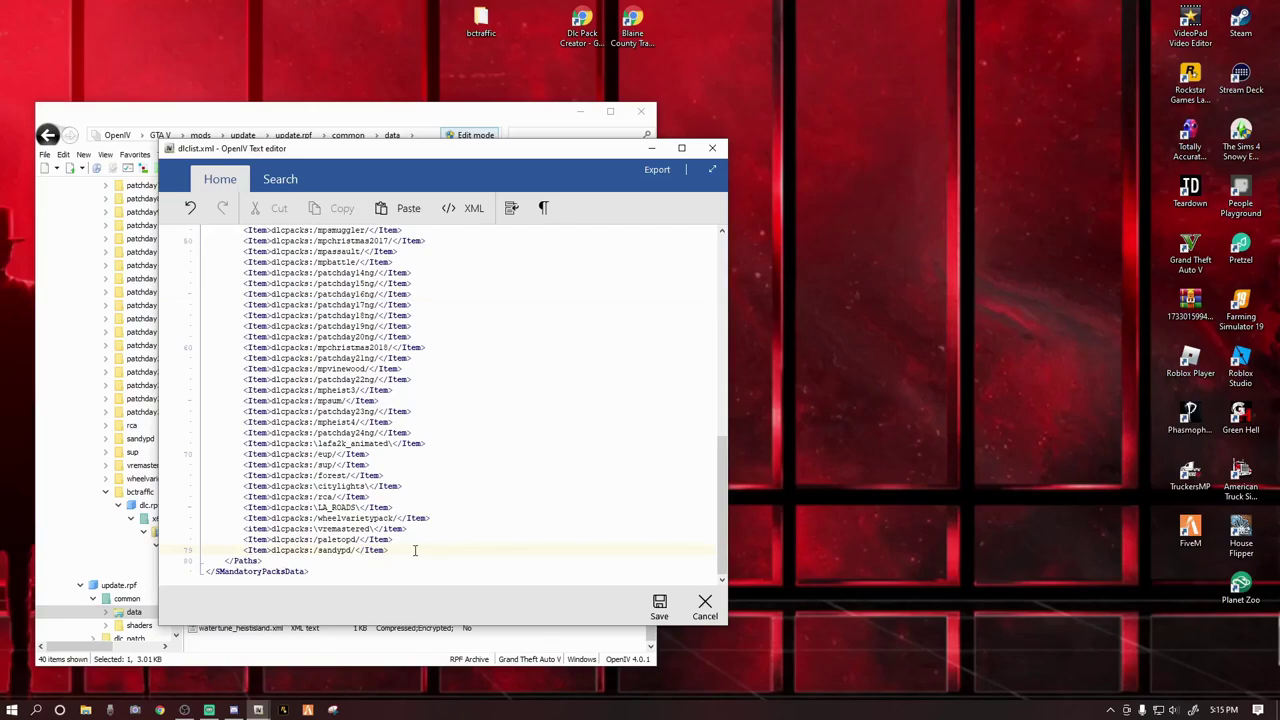
{"action": "key", "text": "Return"}
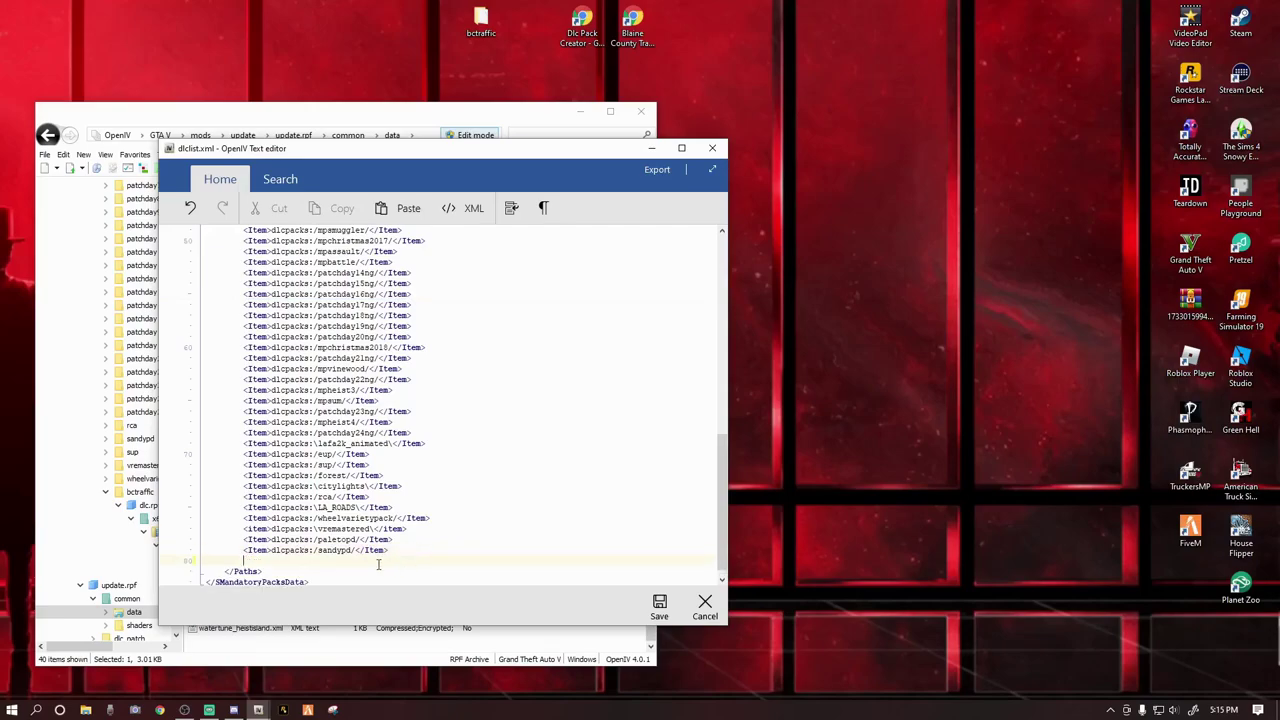
{"action": "right_click", "coordinate": [244, 561]}
{"action": "left_click", "coordinate": [300, 432]}
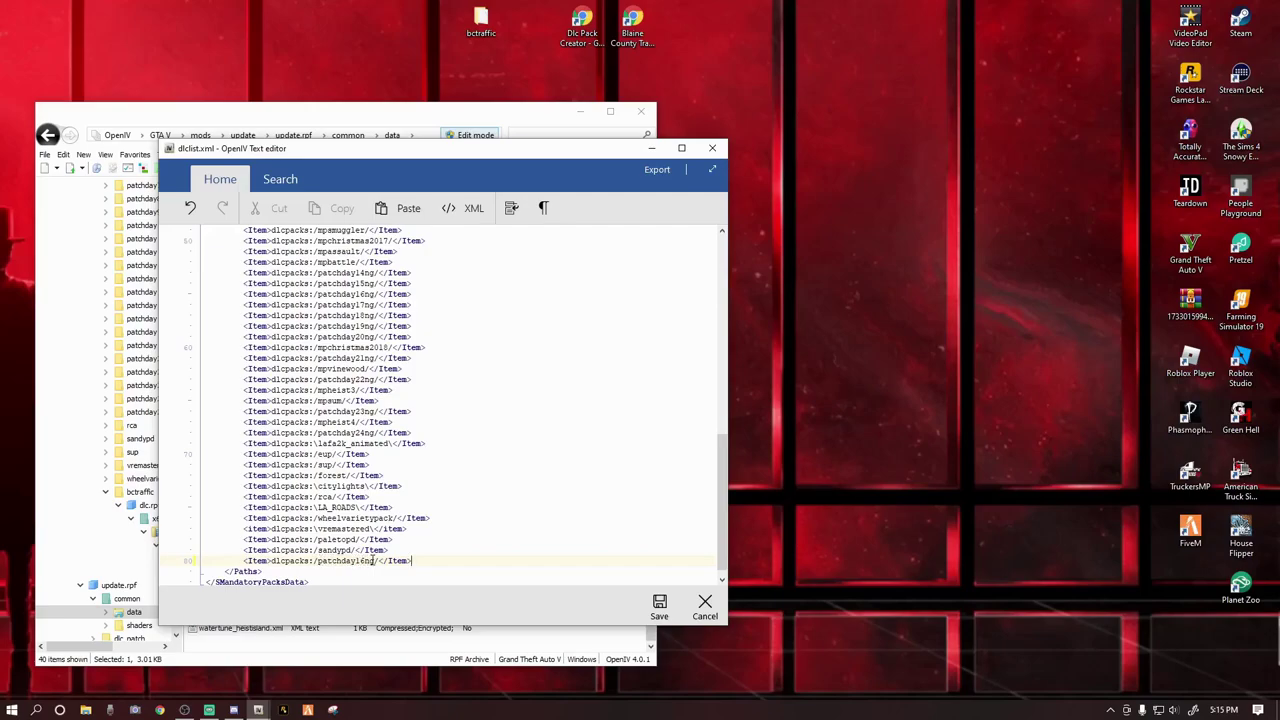
Replace the pack name in the pasted last item line with bctraffic and save dlclist.xml
{"action": "left_click_drag", "start_coordinate": [374, 562], "coordinate": [337, 561]}
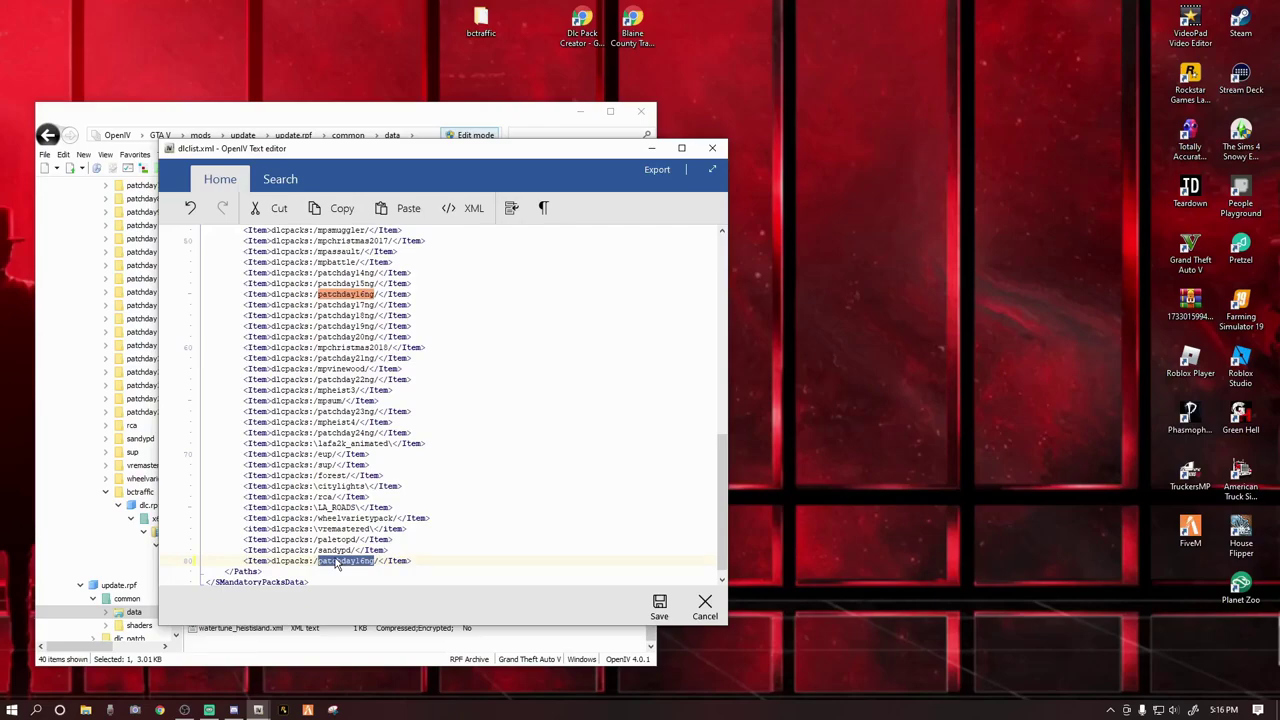
{"action": "key", "text": "Delete"}
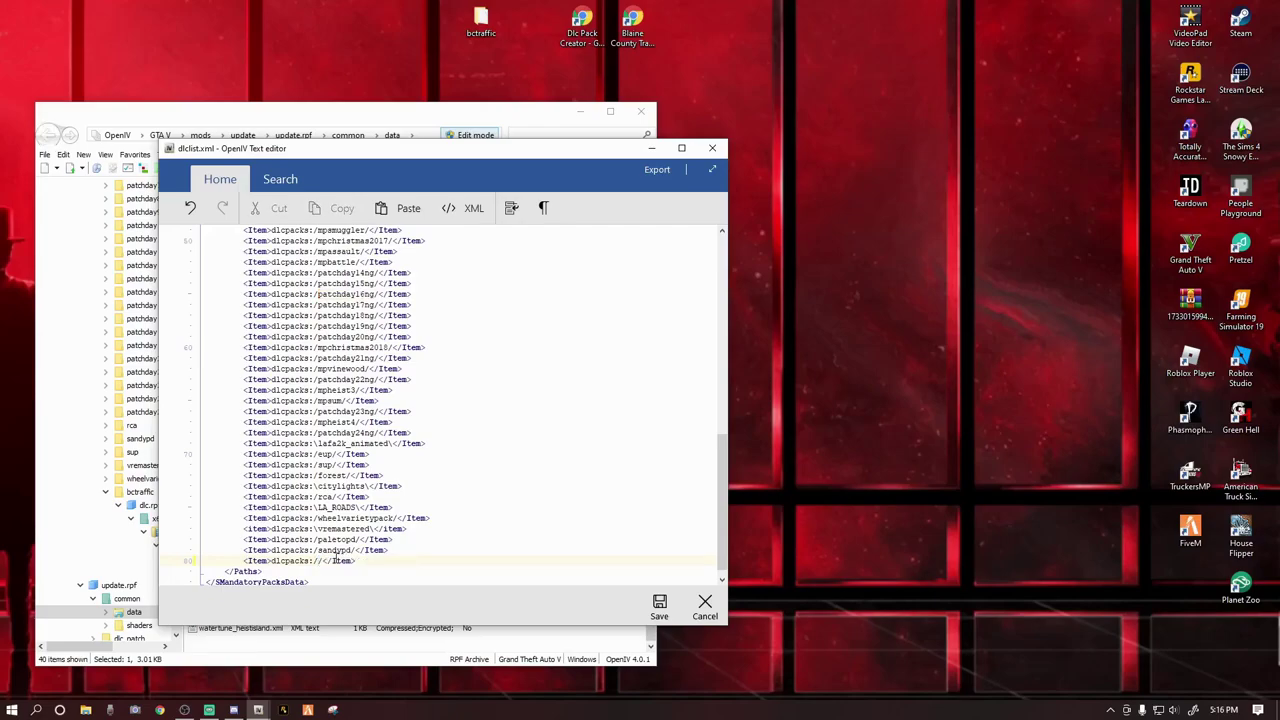
{"action": "type", "text": "bctraffic"}
{"action": "left_click", "coordinate": [659, 608]}
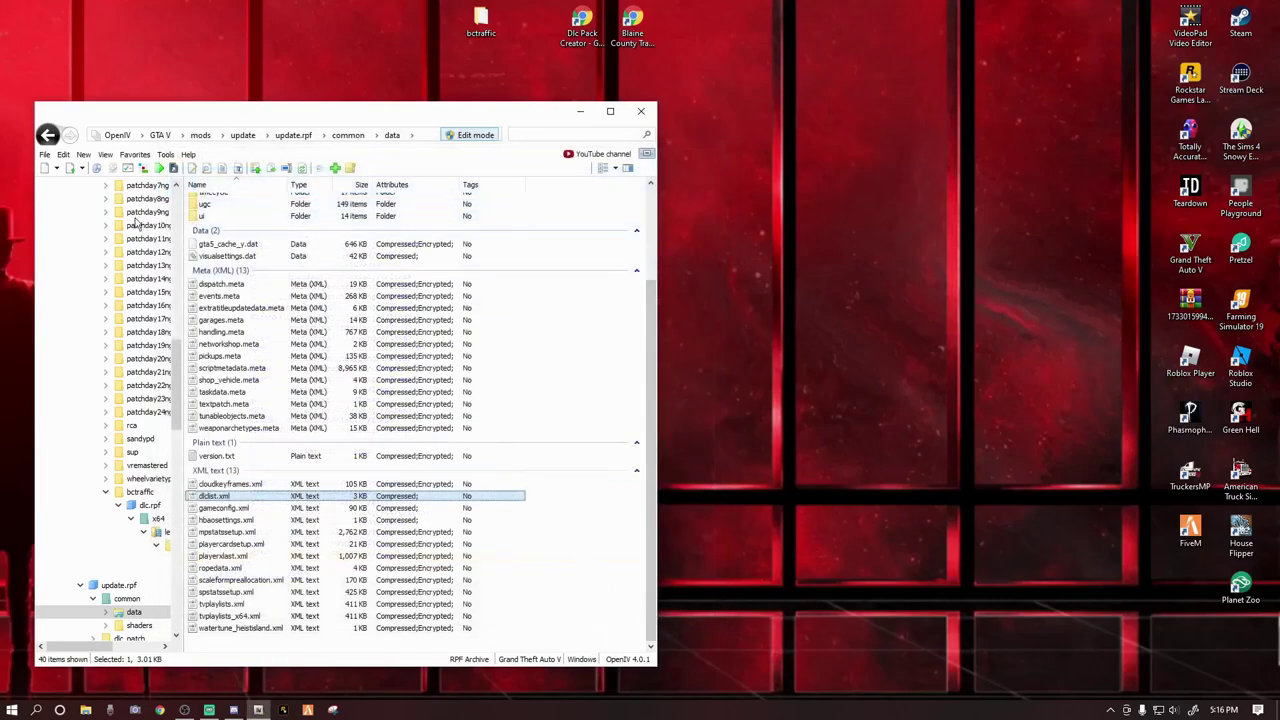
Close all open archives and exit OpenIV
{"action": "scroll", "coordinate": [95, 273], "scroll_direction": "up", "scroll_amount": 5}
{"action": "left_click", "coordinate": [45, 154]}
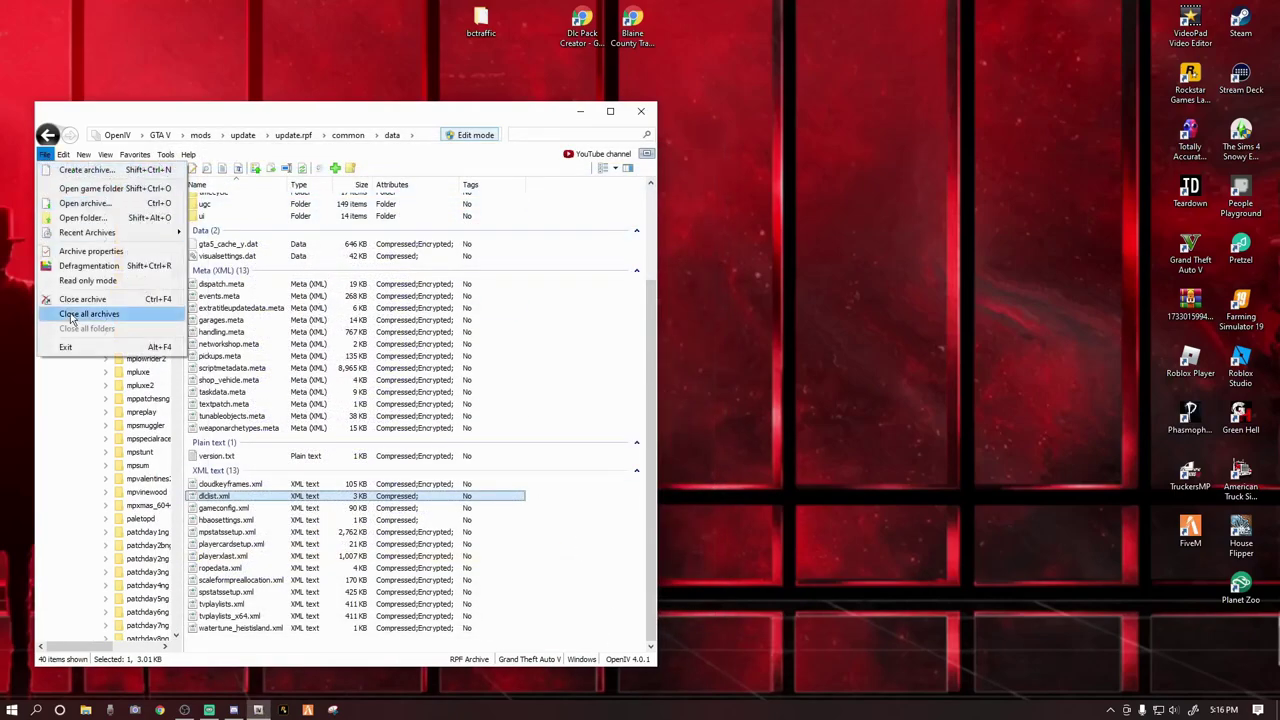
{"action": "left_click", "coordinate": [76, 314]}
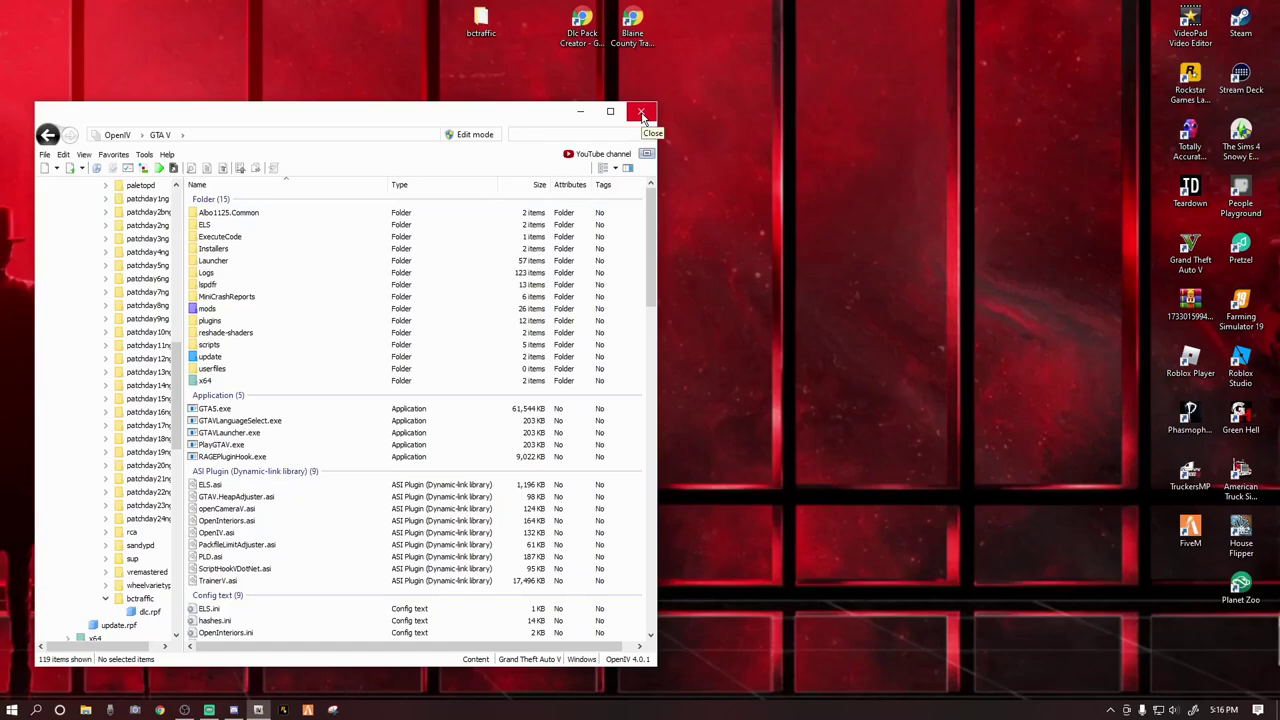
{"action": "left_click", "coordinate": [642, 117]}
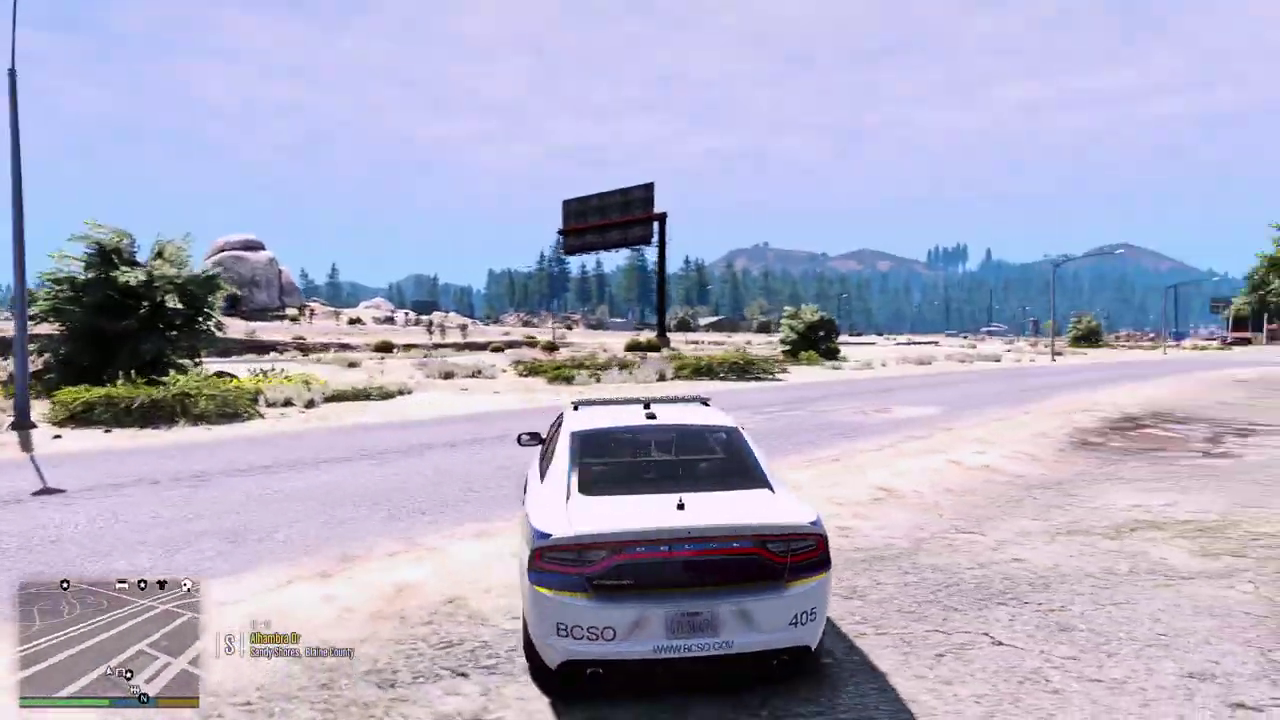
In GTA V, drive the patrol car along Alhambra Dr and Panorama Dr to the Joshua Rd intersection to check the traffic lights
{"action": "key", "text": "w"}
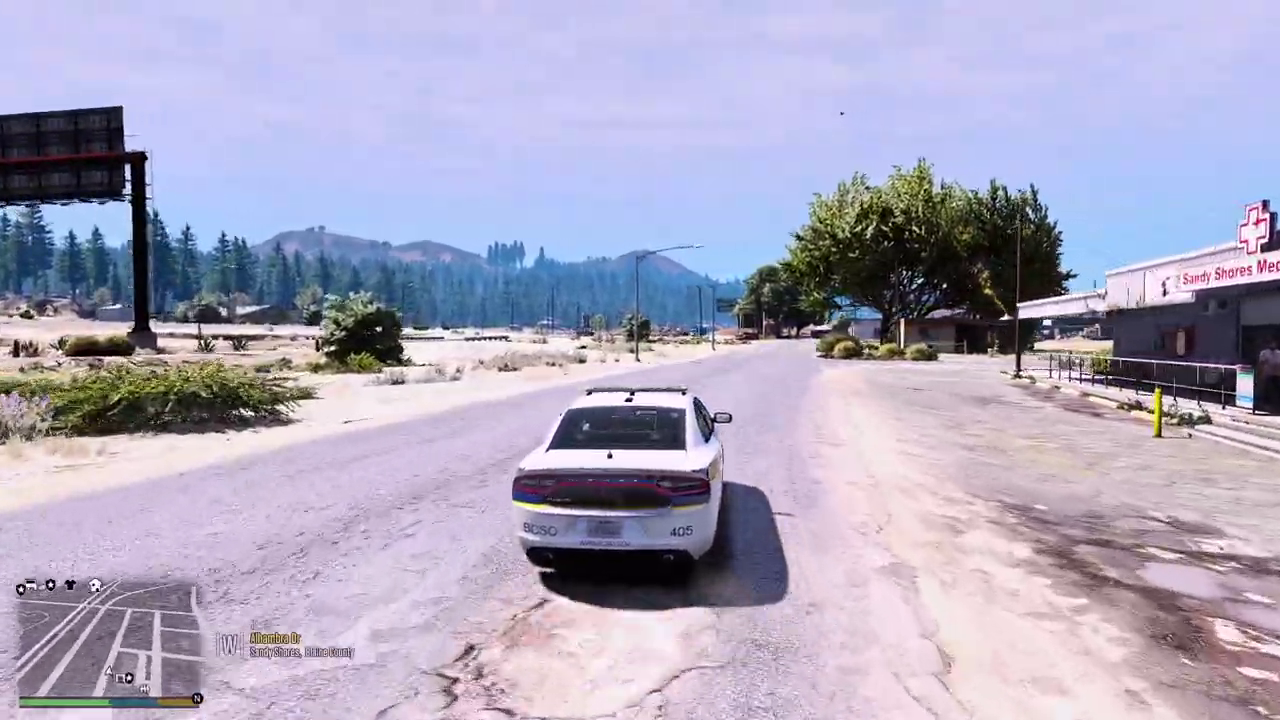
{"action": "key", "text": "w"}
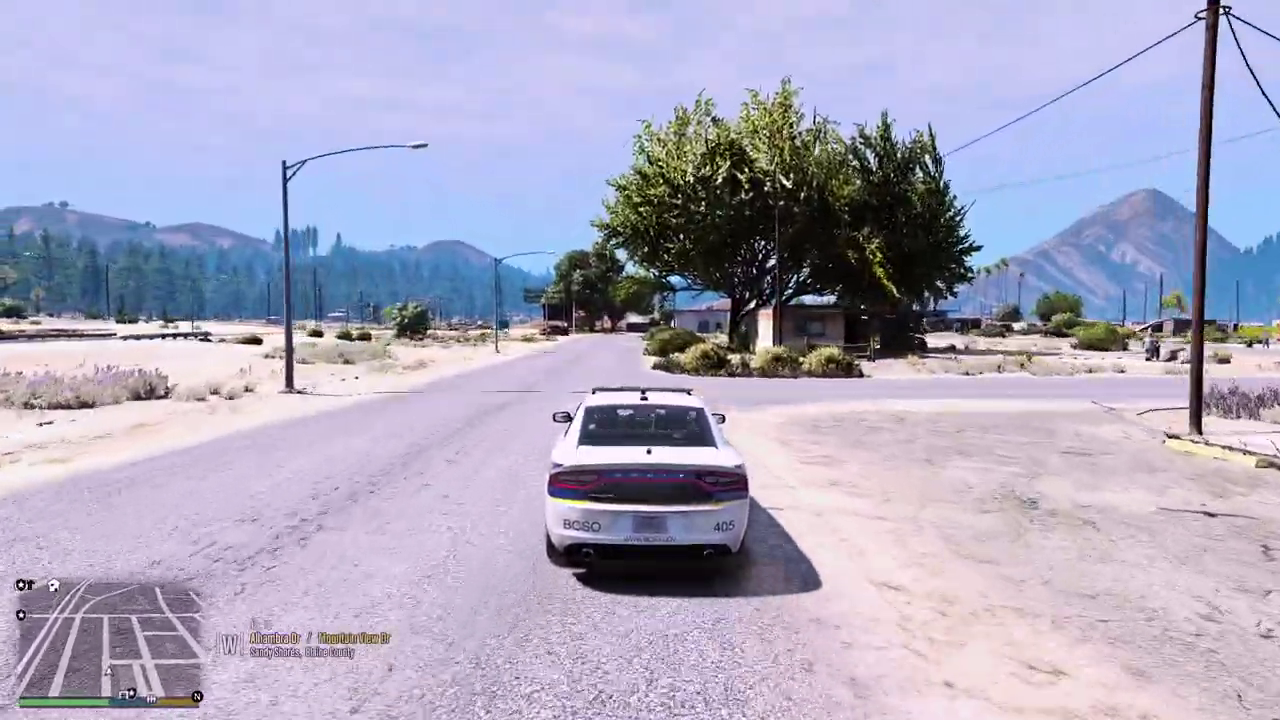
{"action": "key", "text": "w"}
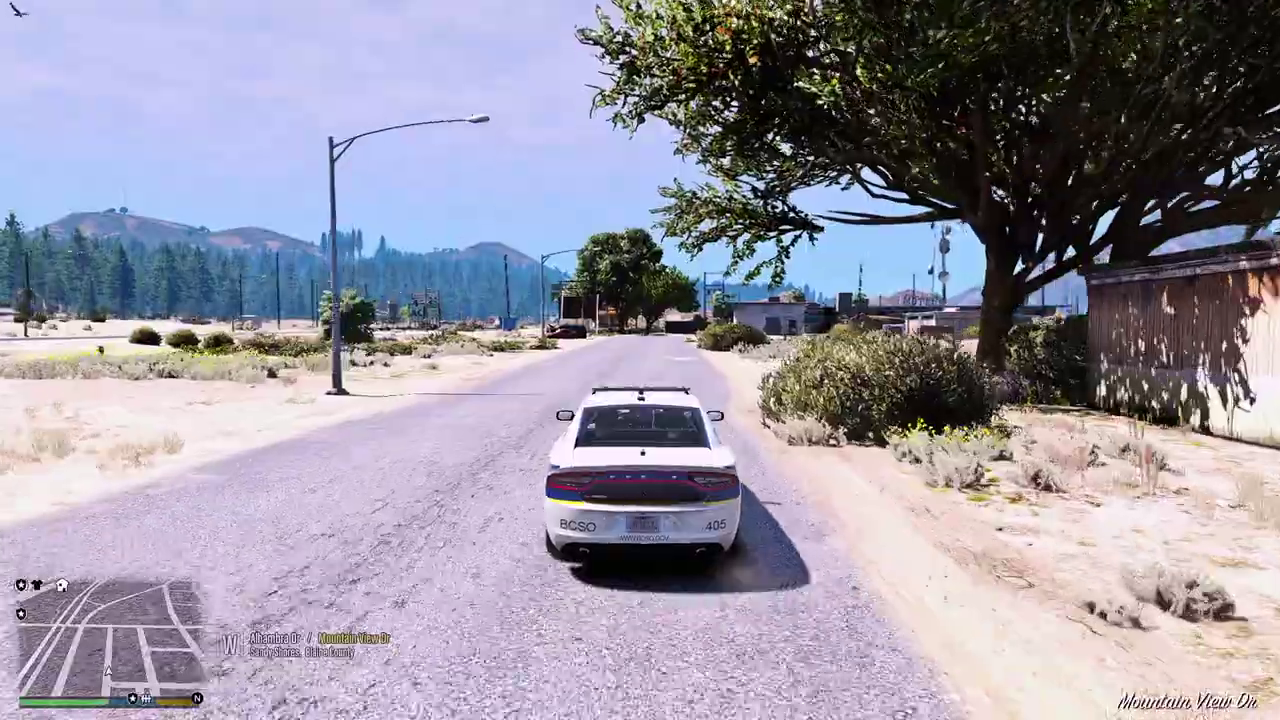
{"action": "key", "text": "w"}
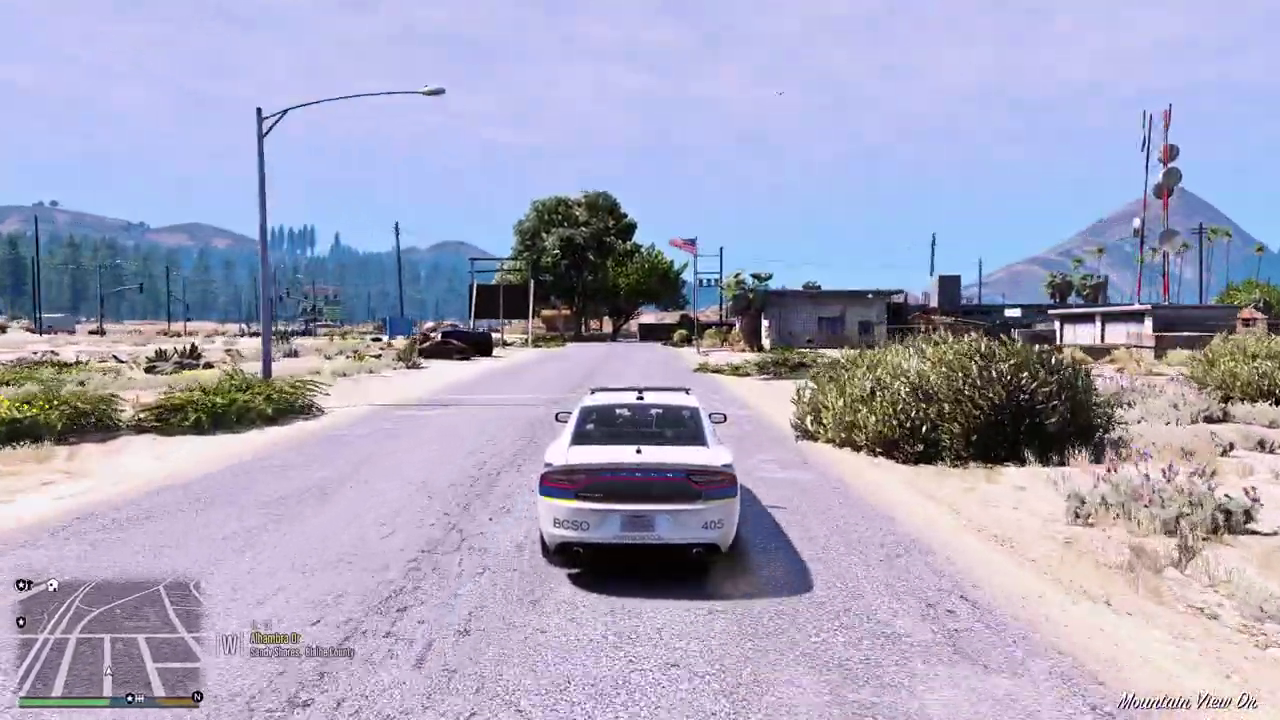
{"action": "key", "text": "w"}
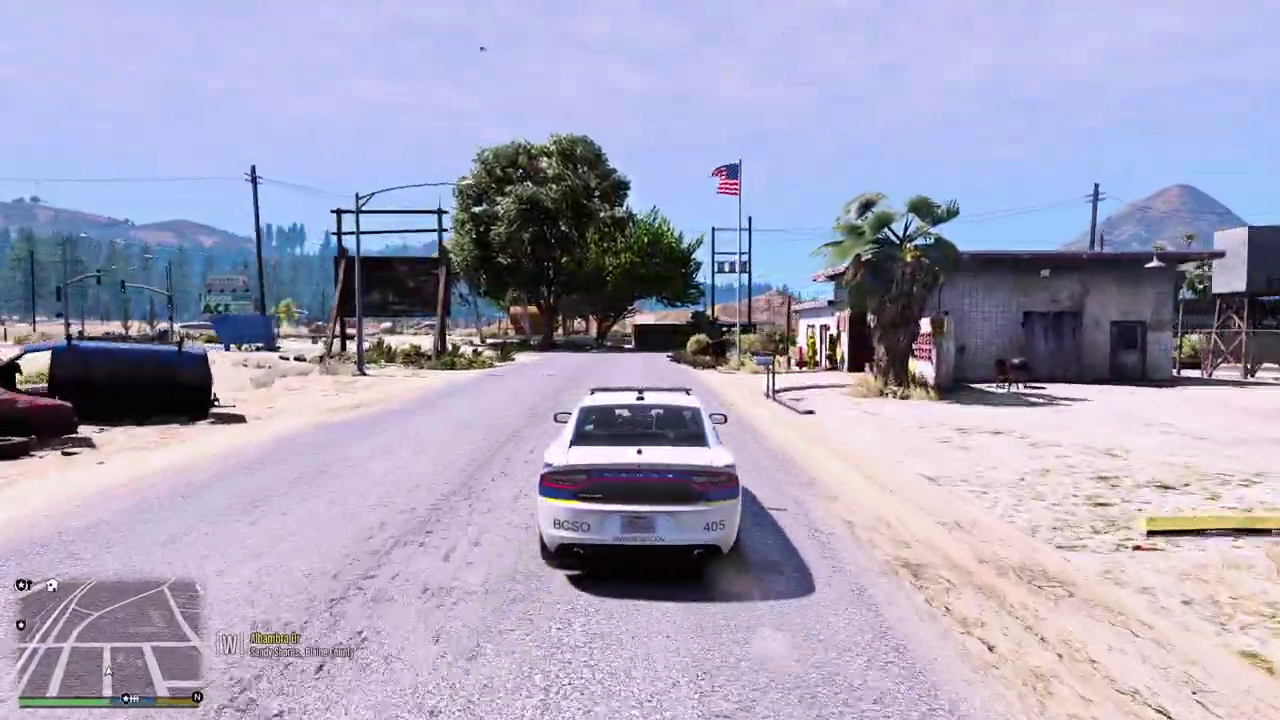
{"action": "key", "text": "w"}
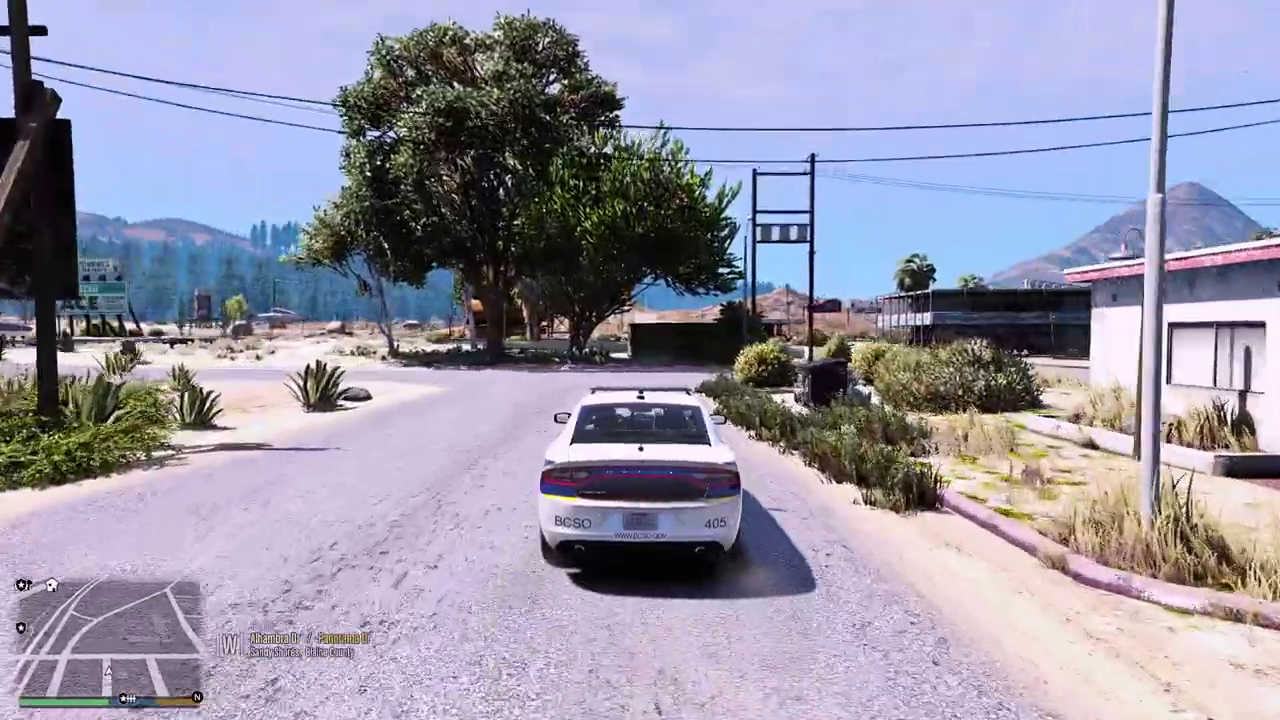
{"action": "key", "text": "w"}
{"action": "key", "text": "a"}
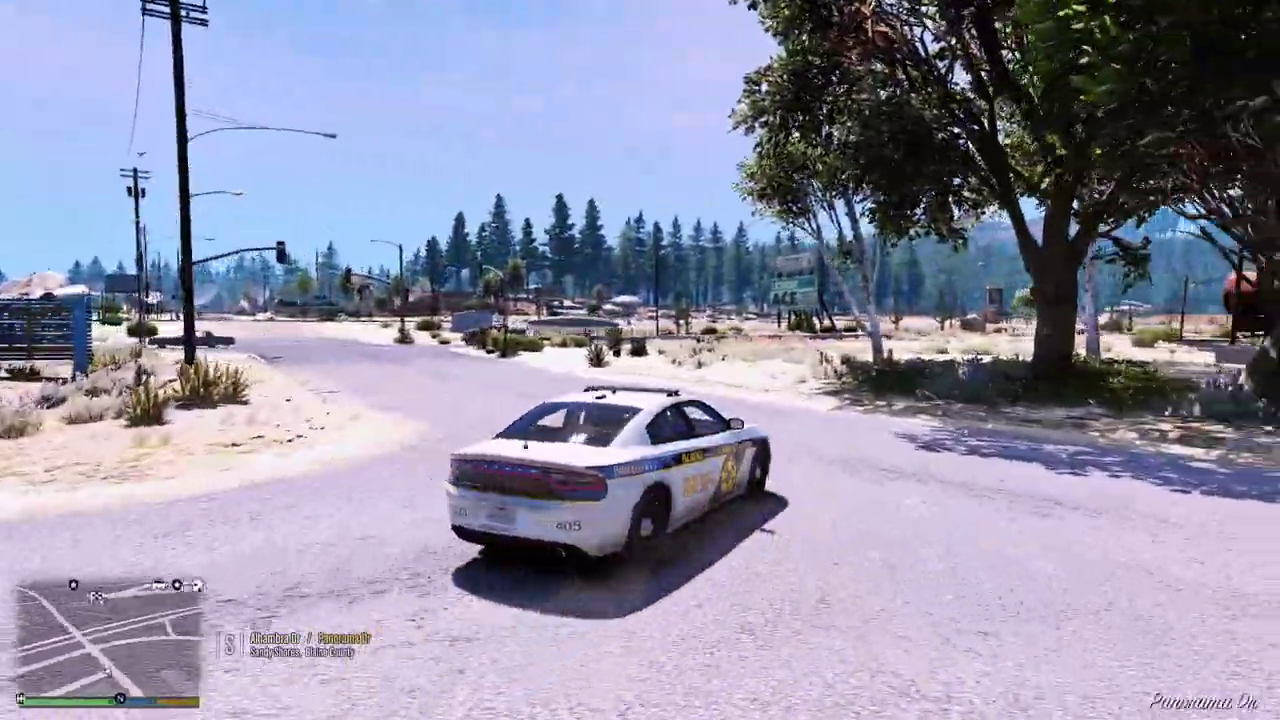
{"action": "key", "text": "w"}
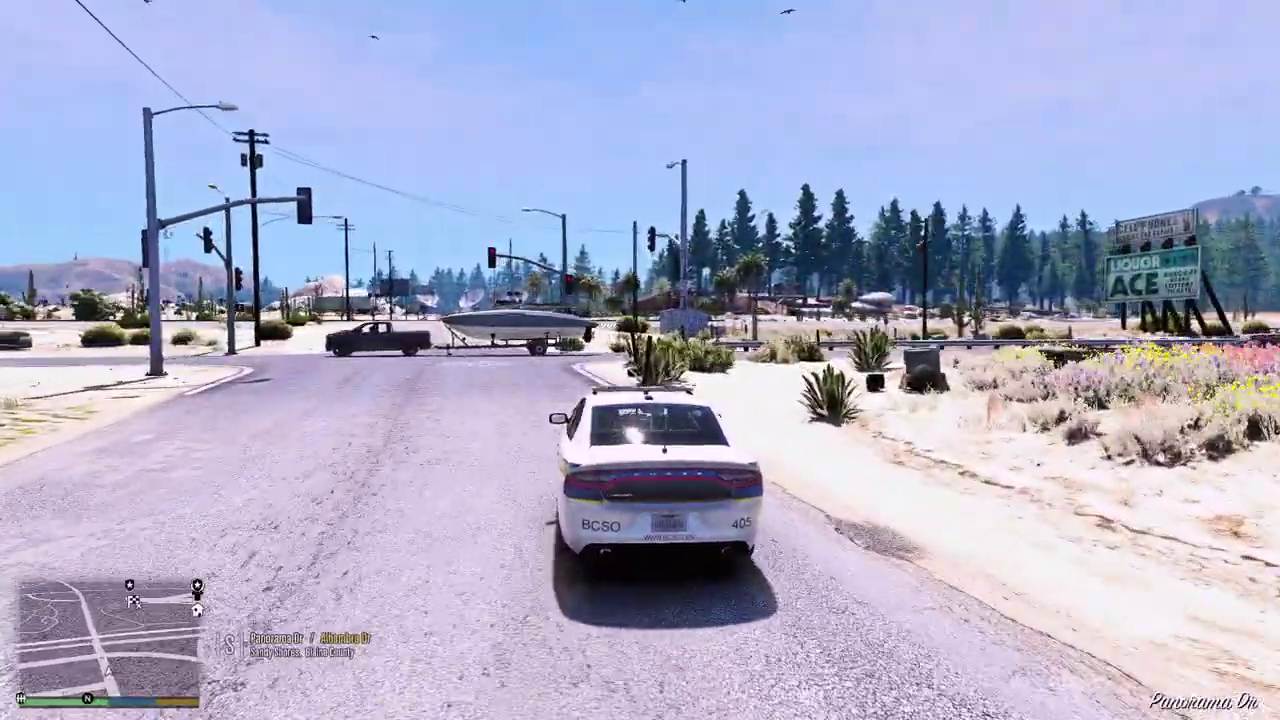
{"action": "key", "text": "w"}
{"action": "key", "text": "d"}
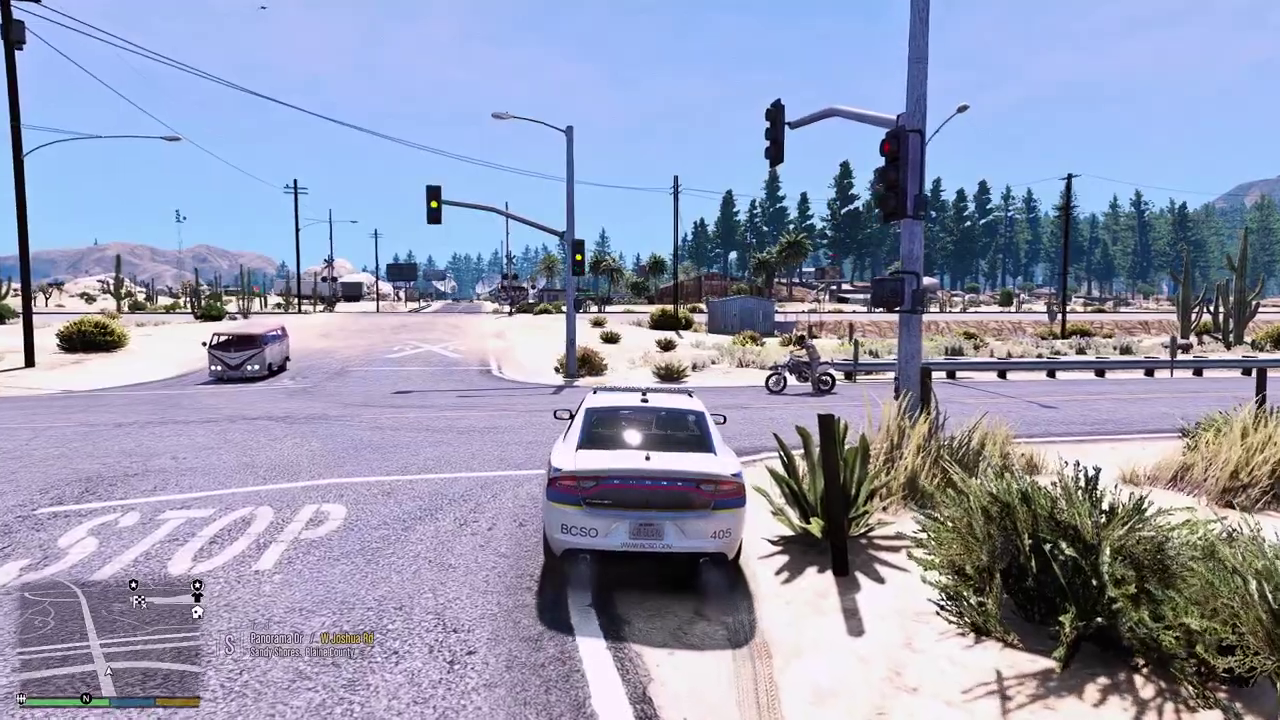
Open the game map and examine the Blaine County roads around Joshua Road and the Grand Senora Desert
{"action": "key", "text": "Escape"}
{"action": "key", "text": "Return"}
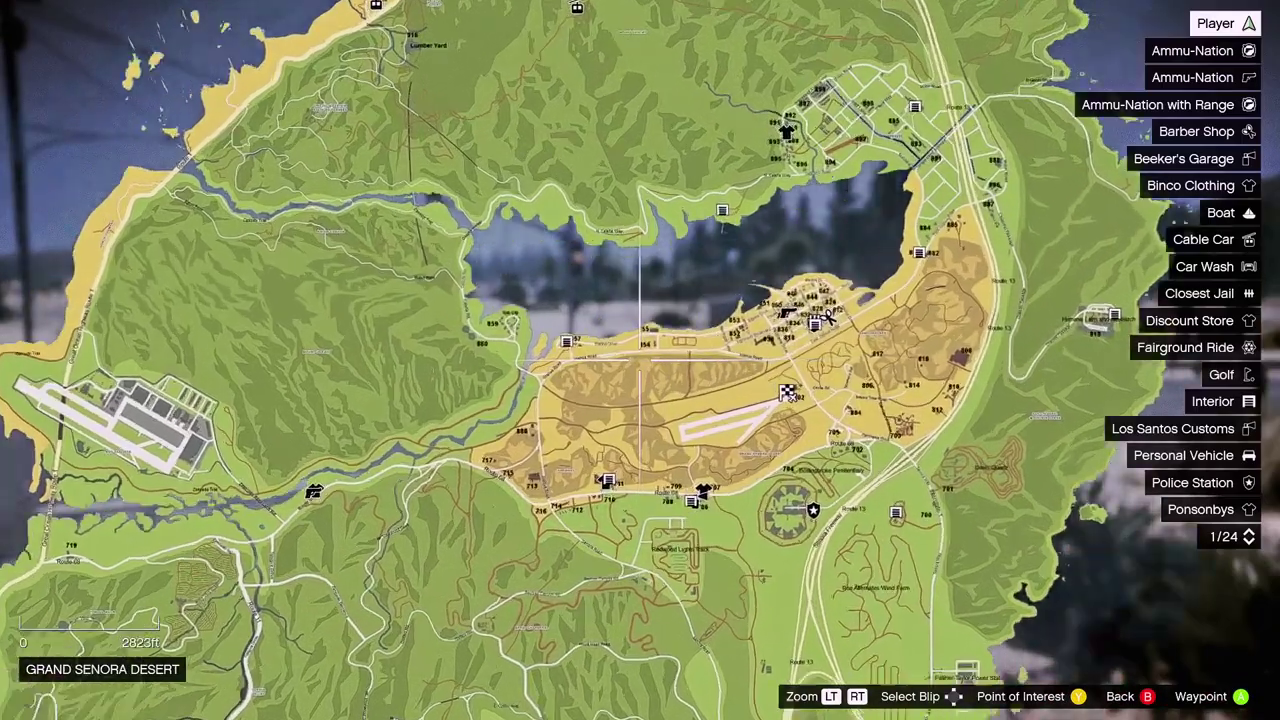
{"action": "scroll", "coordinate": [640, 358], "scroll_direction": "up", "scroll_amount": 3}
{"action": "scroll", "coordinate": [640, 358], "scroll_direction": "down", "scroll_amount": 3}
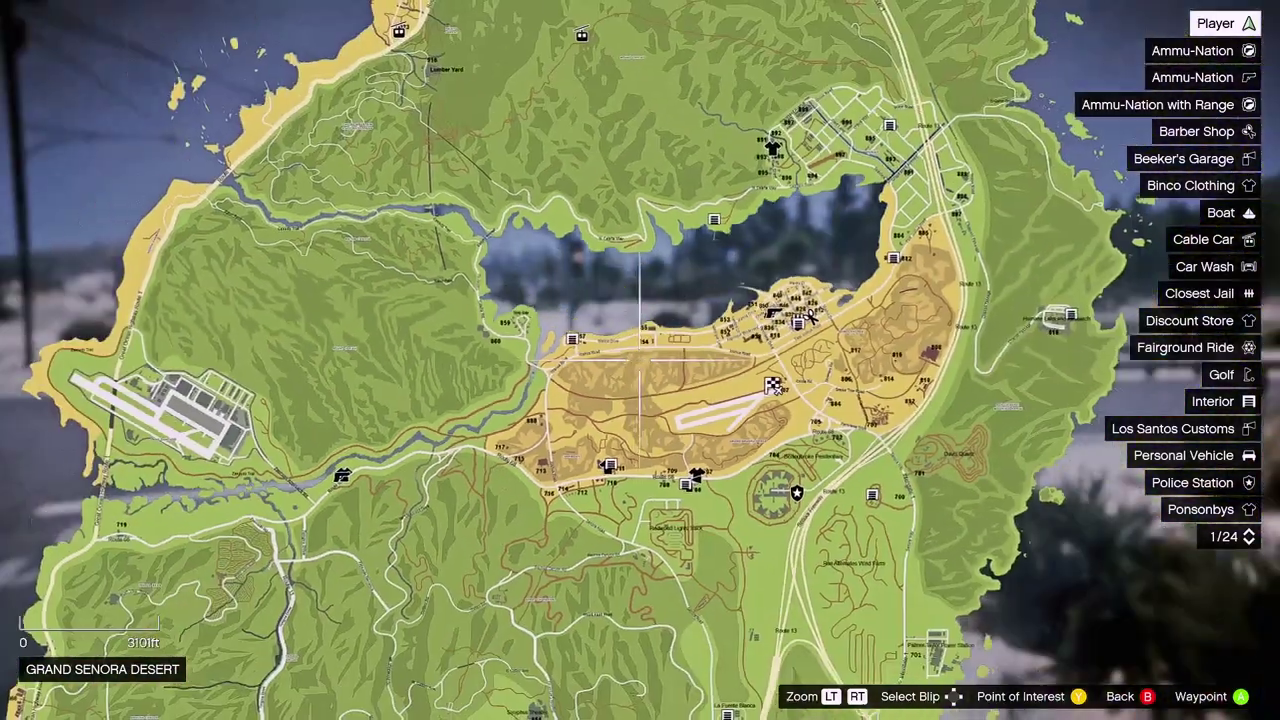
{"action": "scroll", "coordinate": [640, 358], "scroll_direction": "up", "scroll_amount": 3}
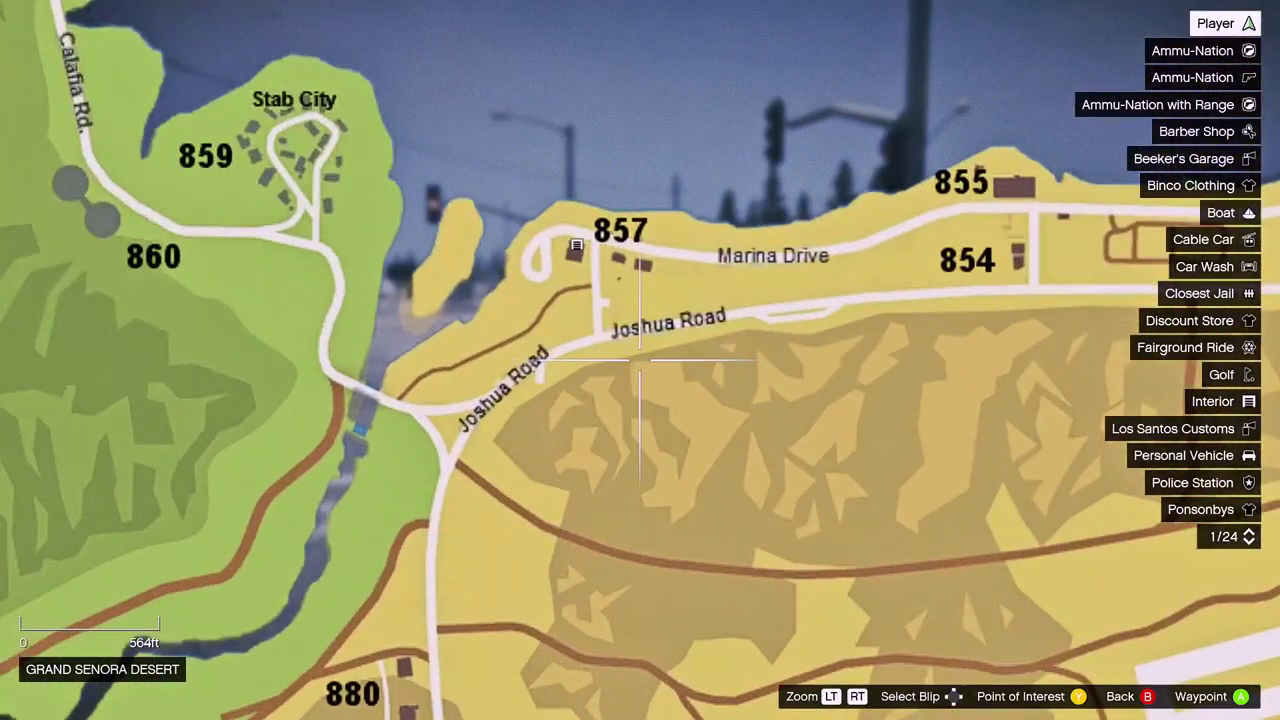
{"action": "scroll", "coordinate": [640, 358], "scroll_direction": "down", "scroll_amount": 2}
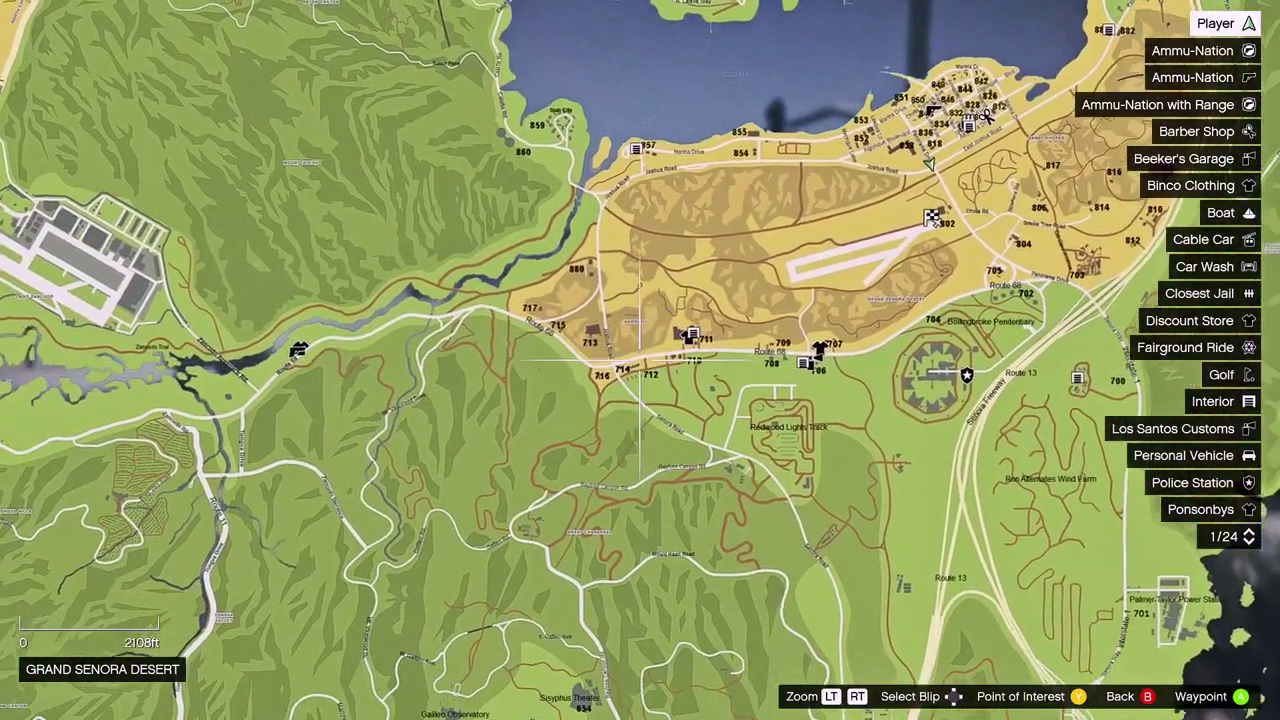